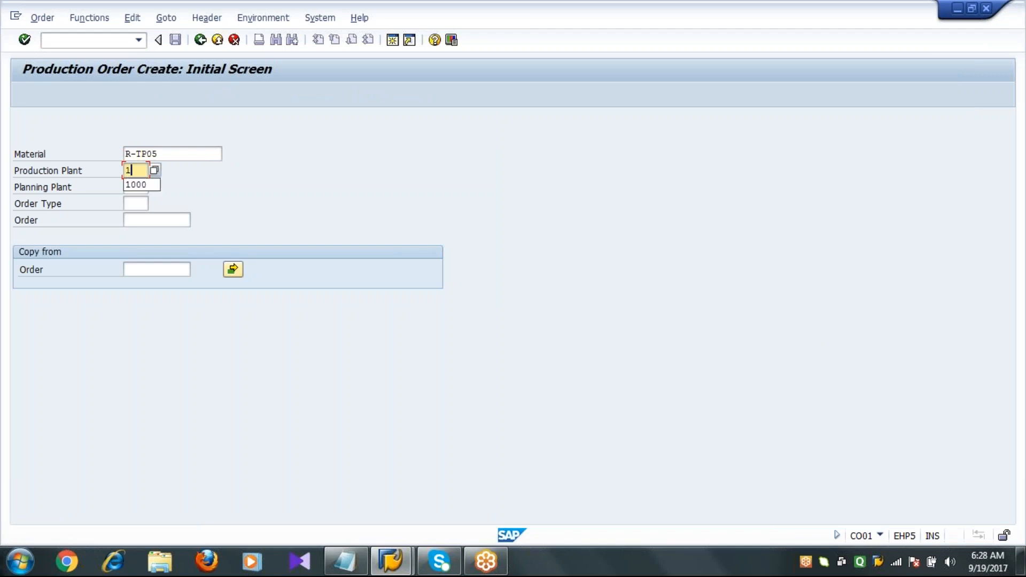
Enter production plant 1000 and order type PP01 for material R-TP05 and continue to the order header.
key(Tab)
text(1000)
key(Tab)
text(PP01)
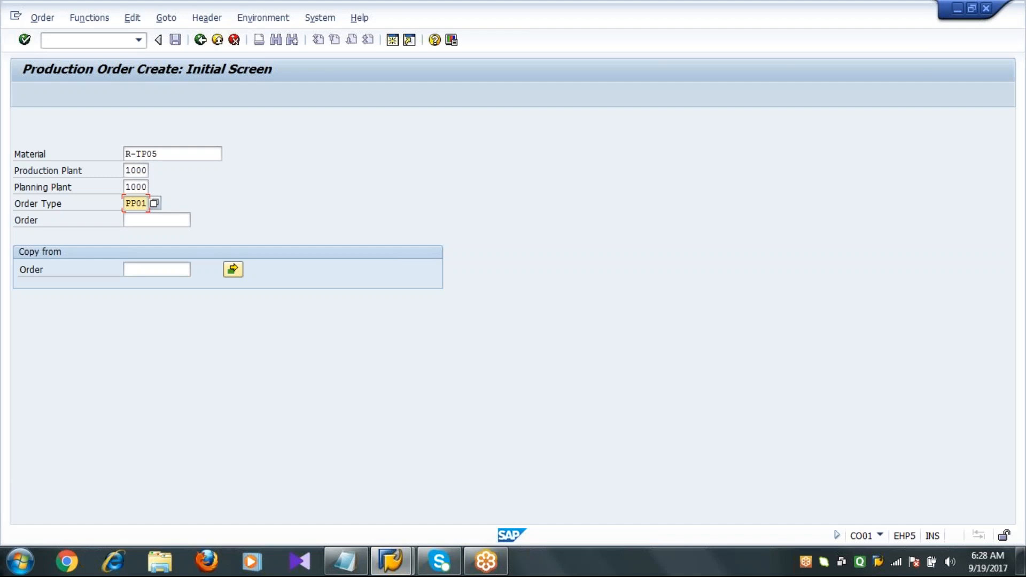
key(Return)
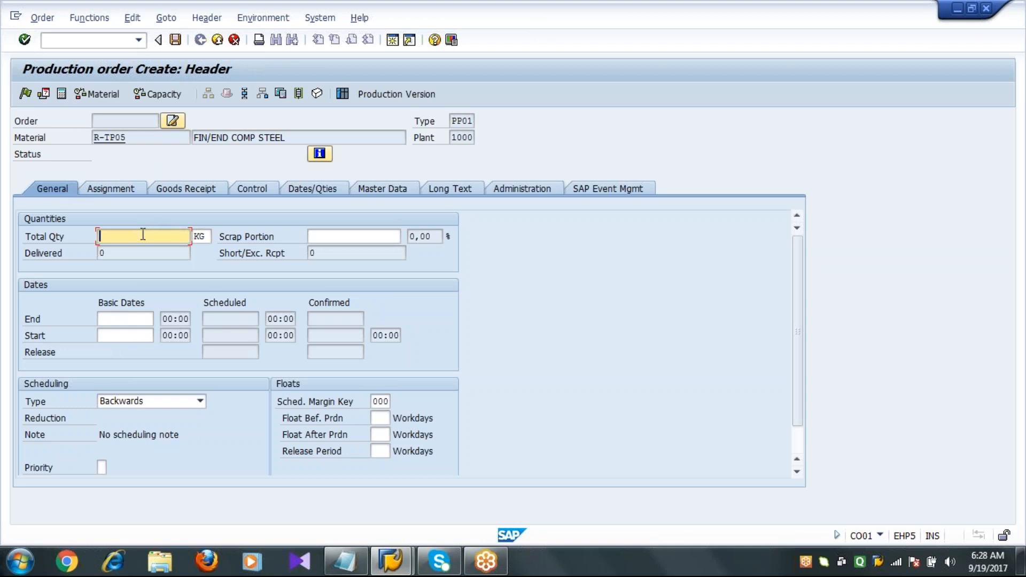
Set the total quantity to 100 KG and the basic end date to 28.09.2017.
text(100)
click(138, 320)
text(2)
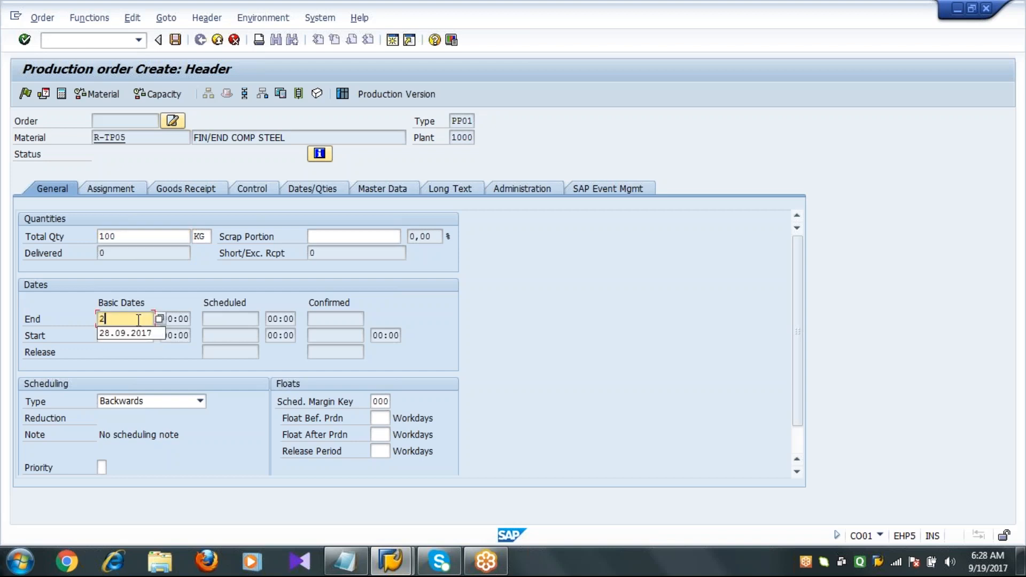
text(8)
key(Down)
key(Return)
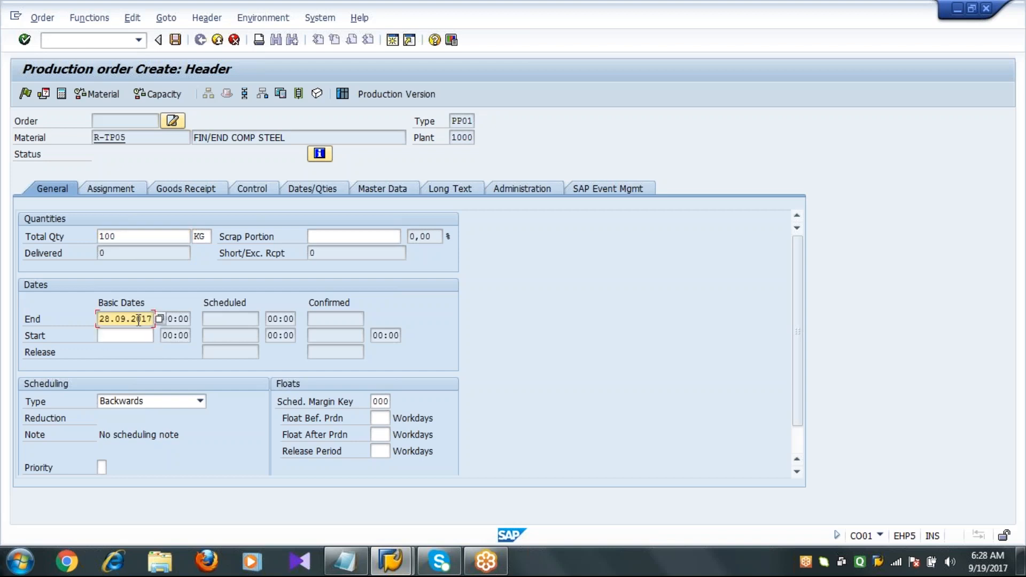
Schedule the order from the entered quantity and basic end date.
key(Tab)
key(Tab)
key(Tab)
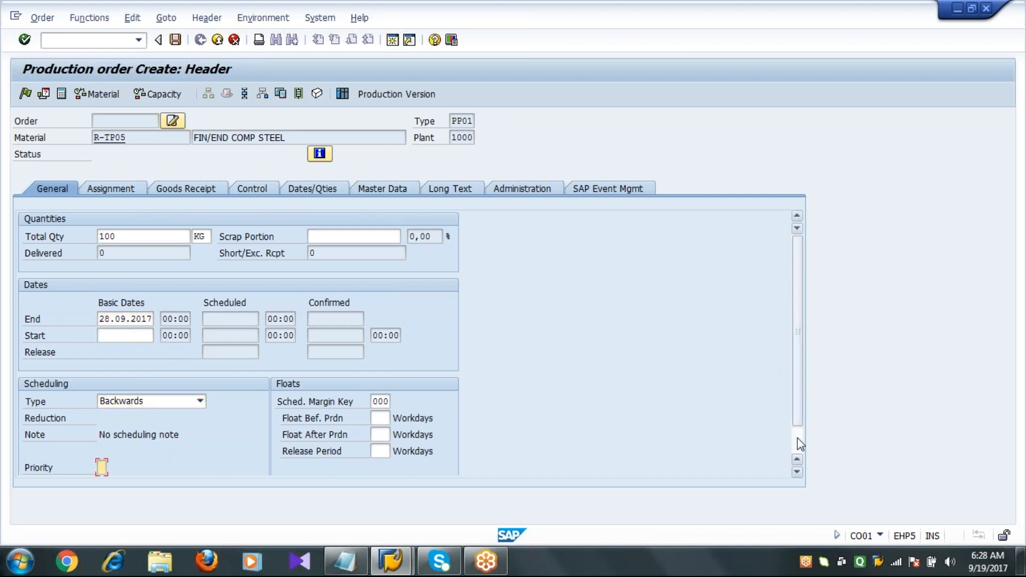
click(798, 437)
click(179, 219)
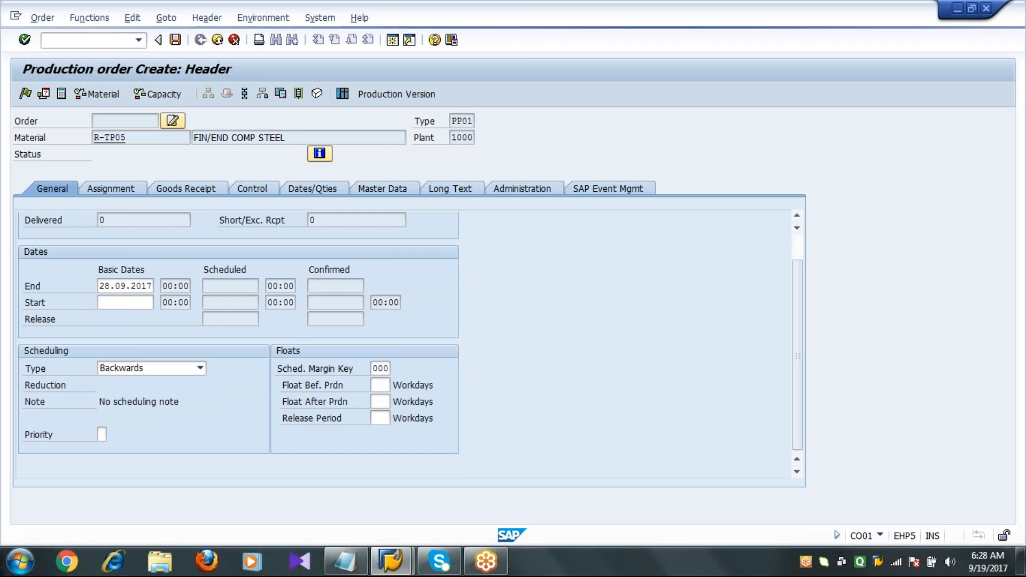
key(Return)
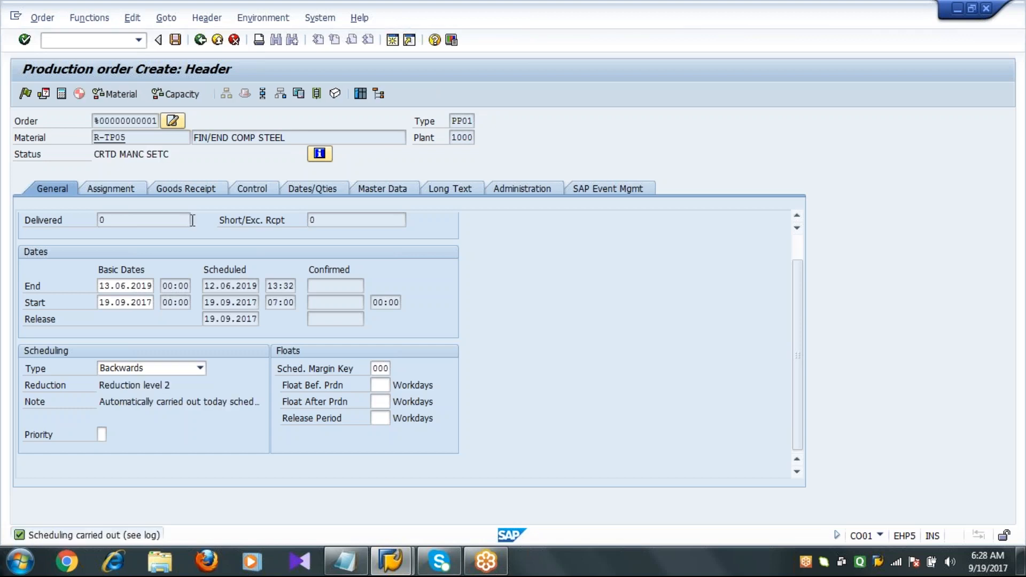
Clear the basic end date, set it back to 28.09.2017 and reschedule the order.
click(101, 285)
key(shift+End)
key(Delete)
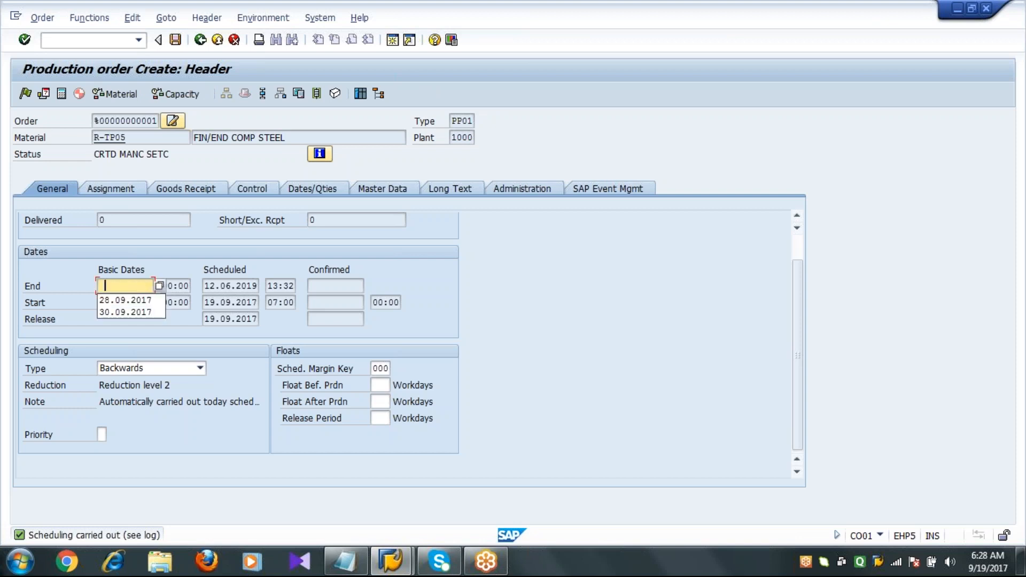
key(Return)
key(Return)
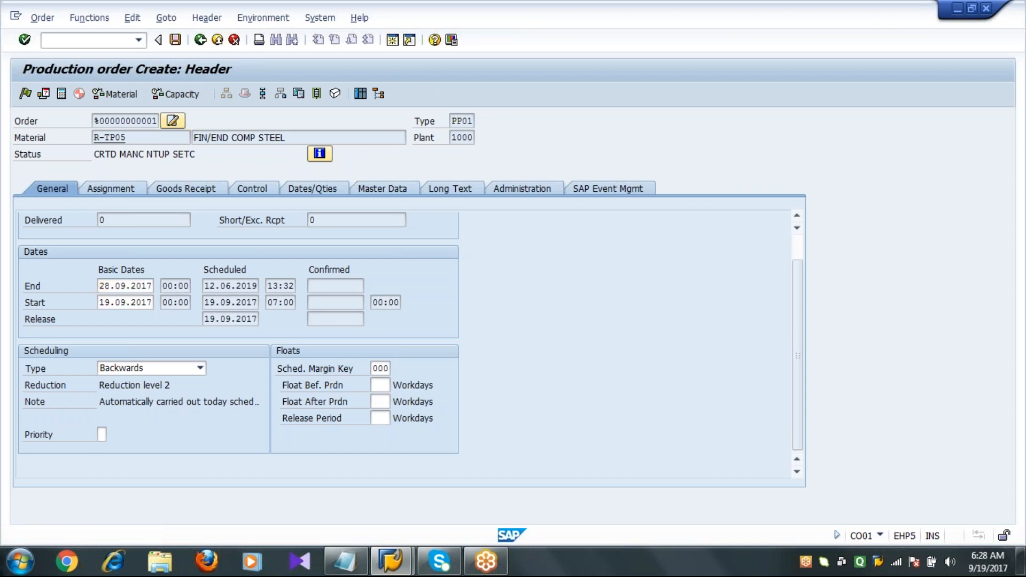
Open the Assignment tab and review the responsibility and plant fields.
click(124, 190)
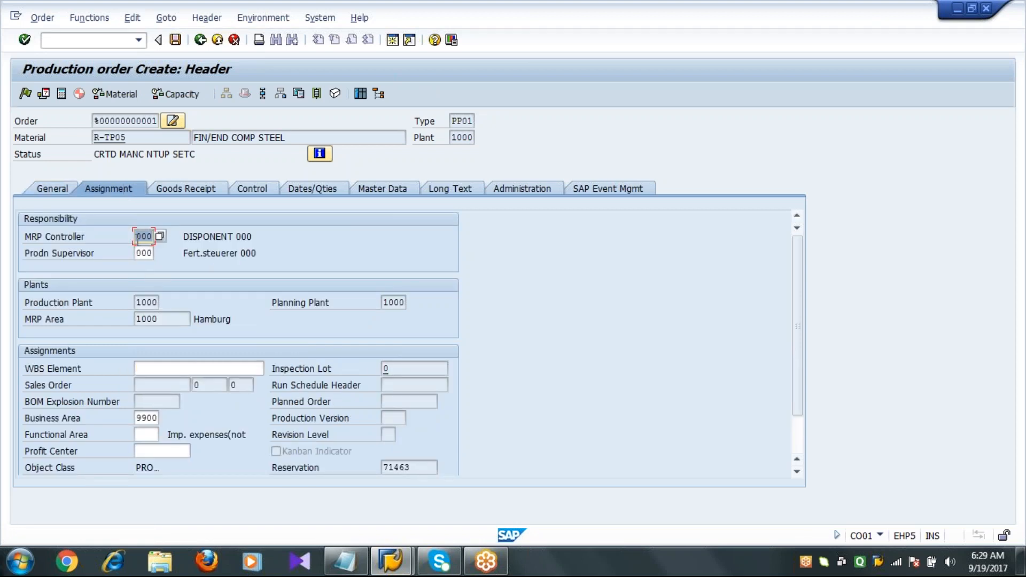
click(137, 233)
click(137, 253)
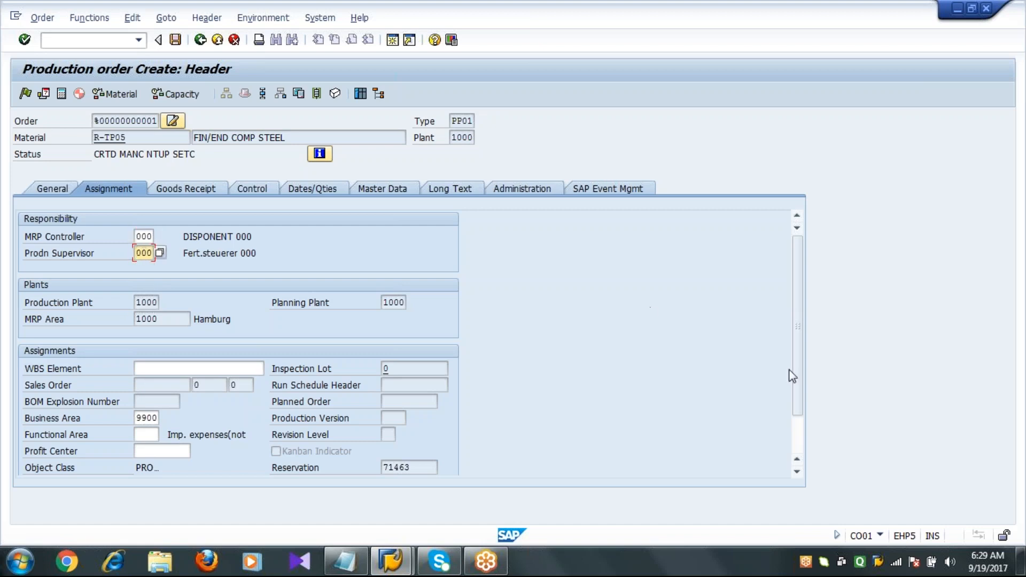
drag(797, 373, 797, 396)
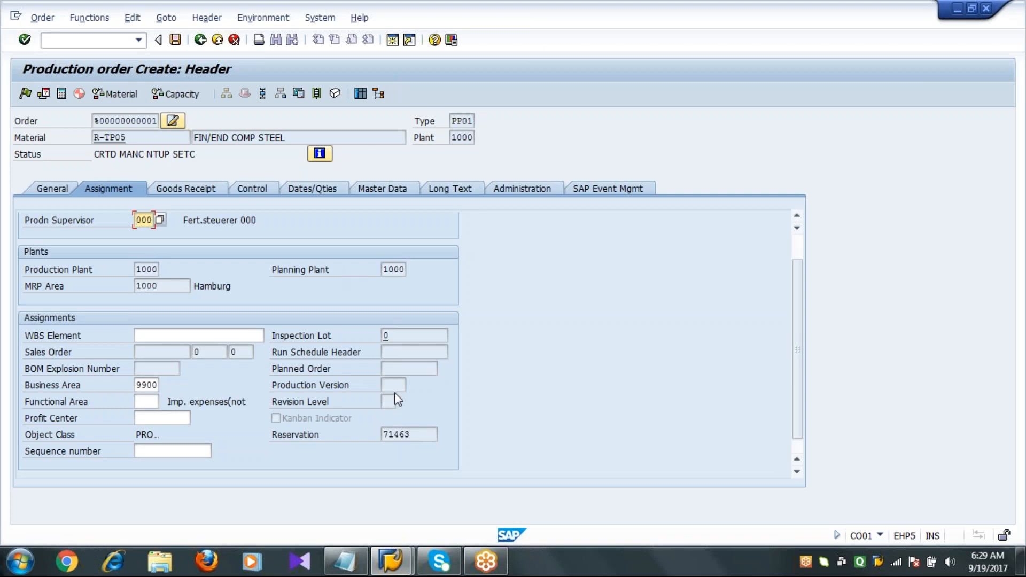
click(402, 371)
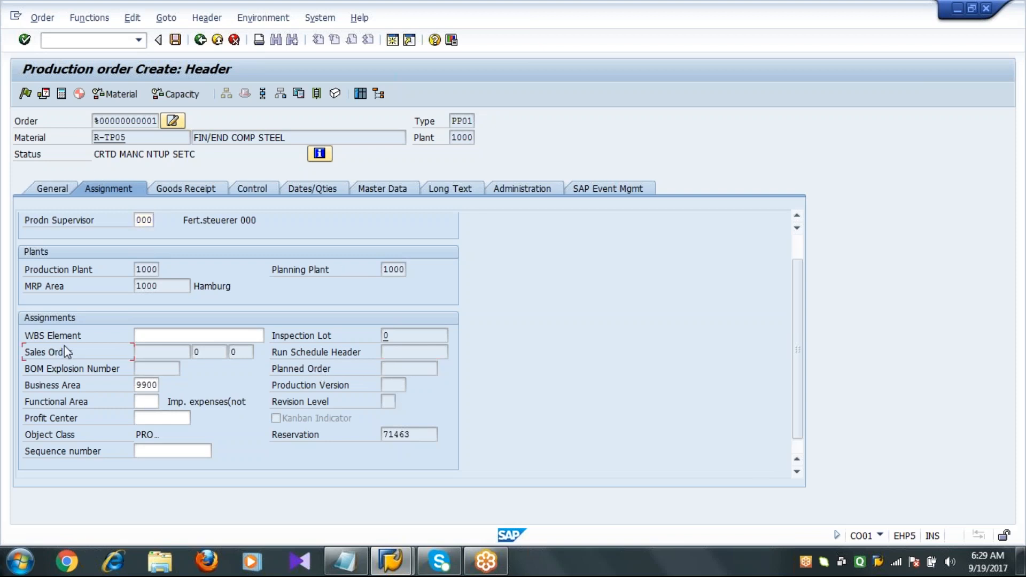
Examine the assignment fields such as sales order, production version and reservation.
click(165, 348)
click(412, 371)
click(140, 350)
click(394, 369)
click(163, 357)
click(410, 368)
click(411, 337)
click(416, 436)
drag(416, 436, 377, 448)
click(417, 436)
Revisit the General tab's quantity and date fields.
click(60, 194)
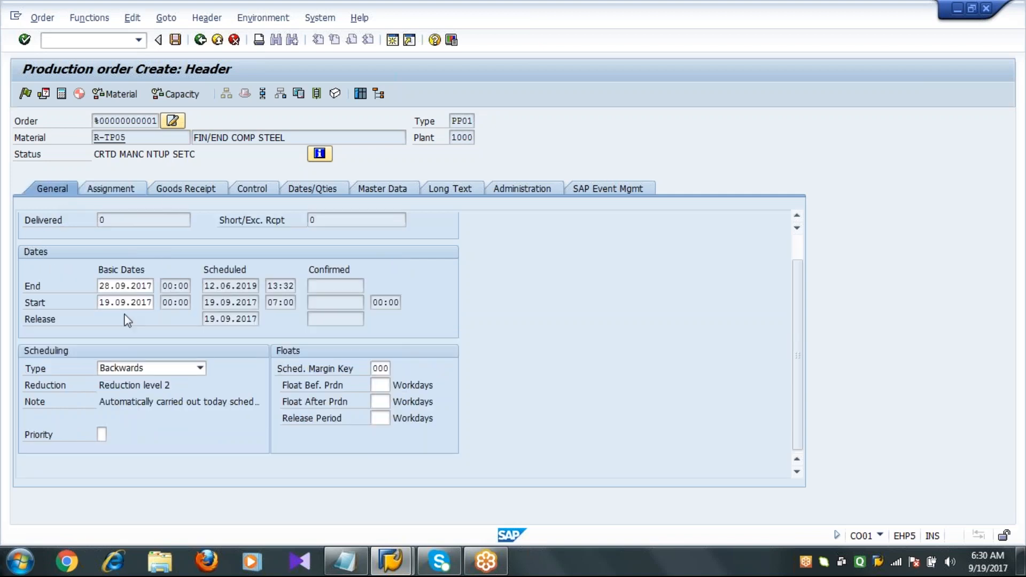
click(796, 216)
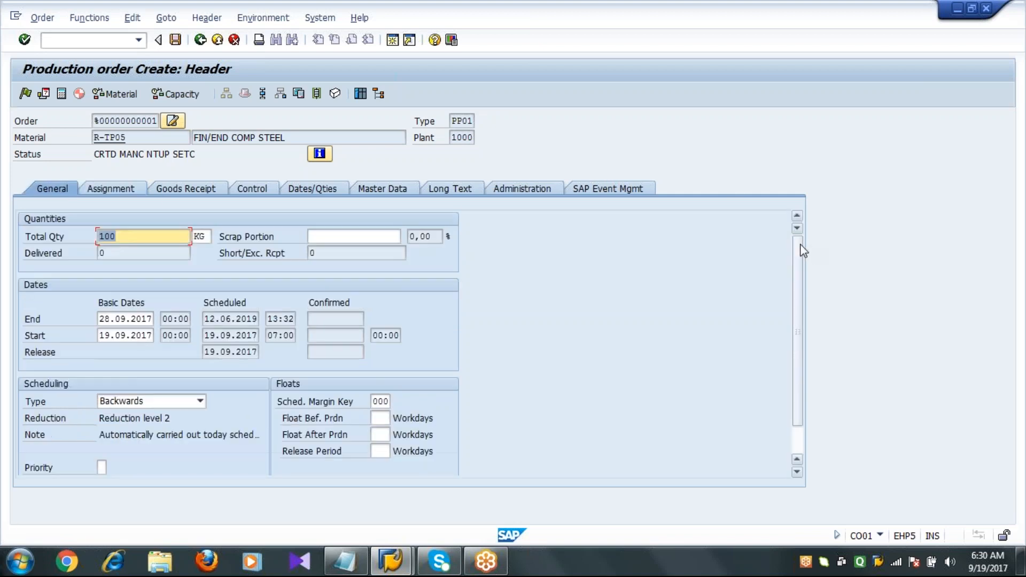
click(159, 238)
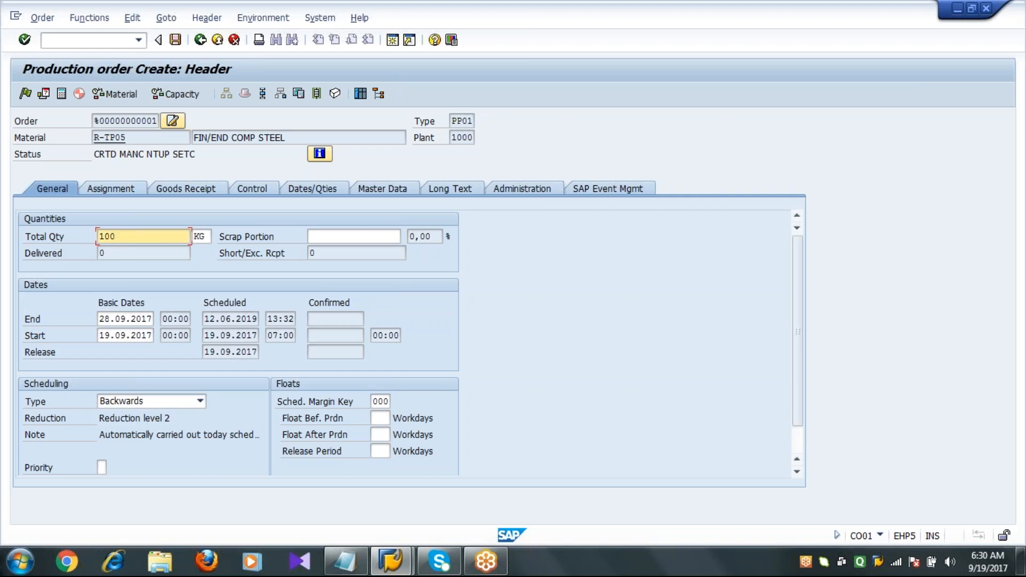
Recheck the reservation field on the Assignment tab.
click(129, 190)
click(417, 433)
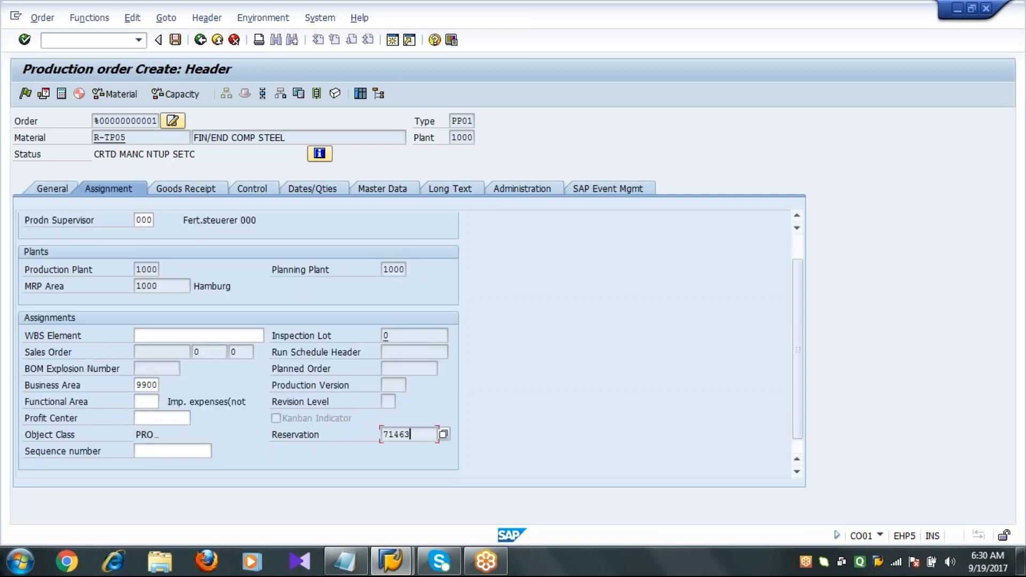
drag(416, 439, 368, 448)
click(422, 437)
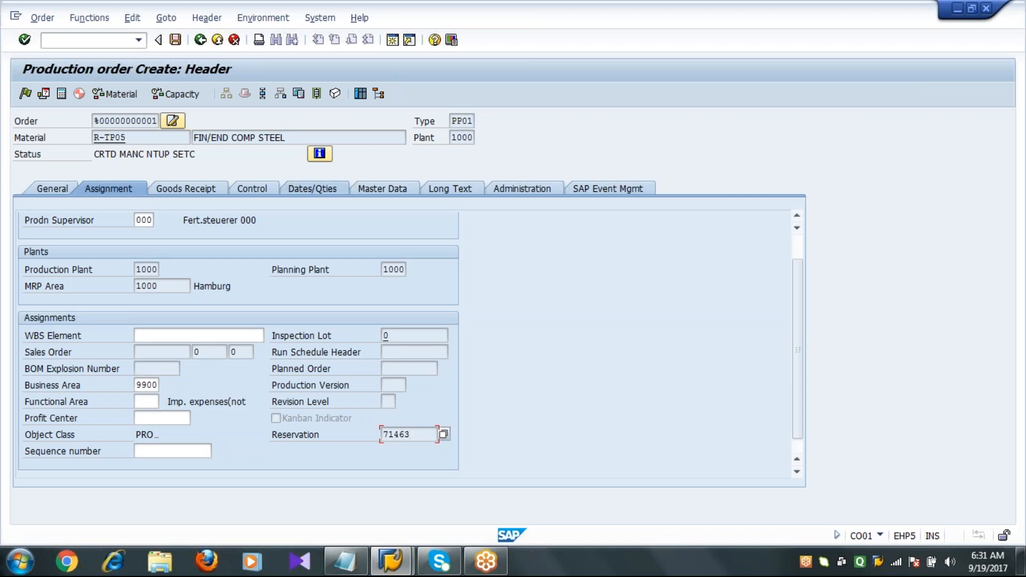
Open the component overview and review the required quantities of the four components.
click(281, 94)
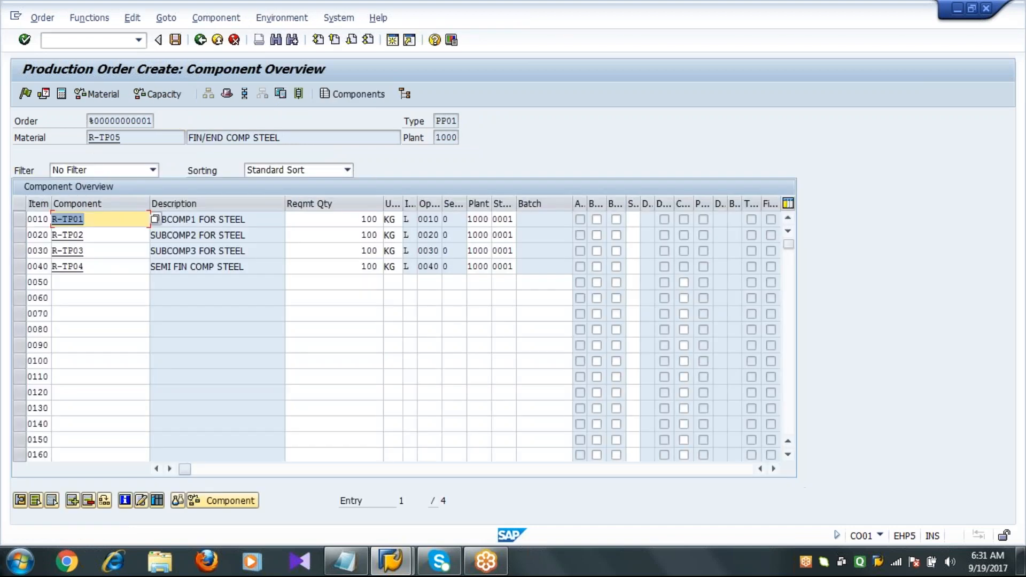
click(335, 224)
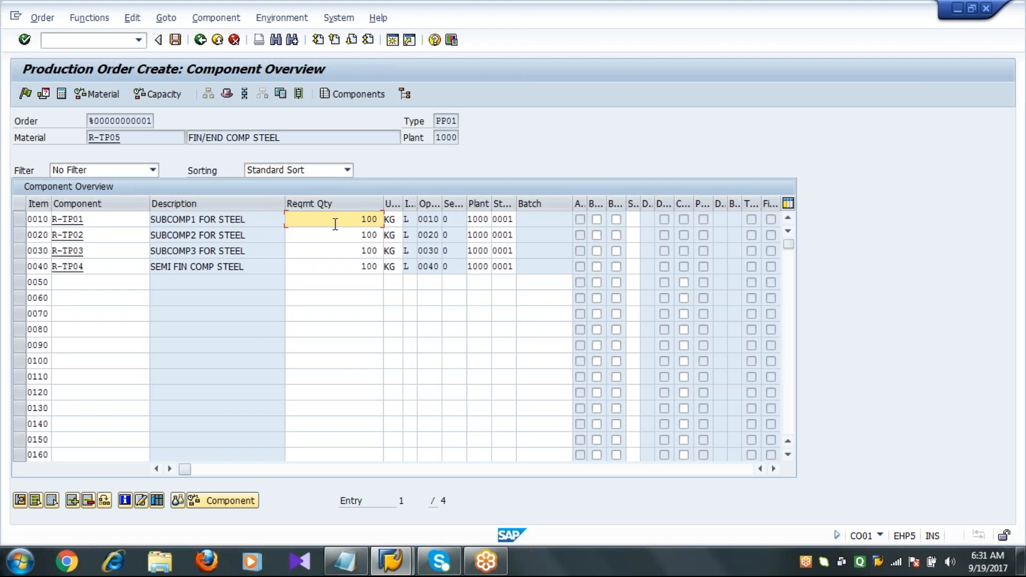
click(141, 138)
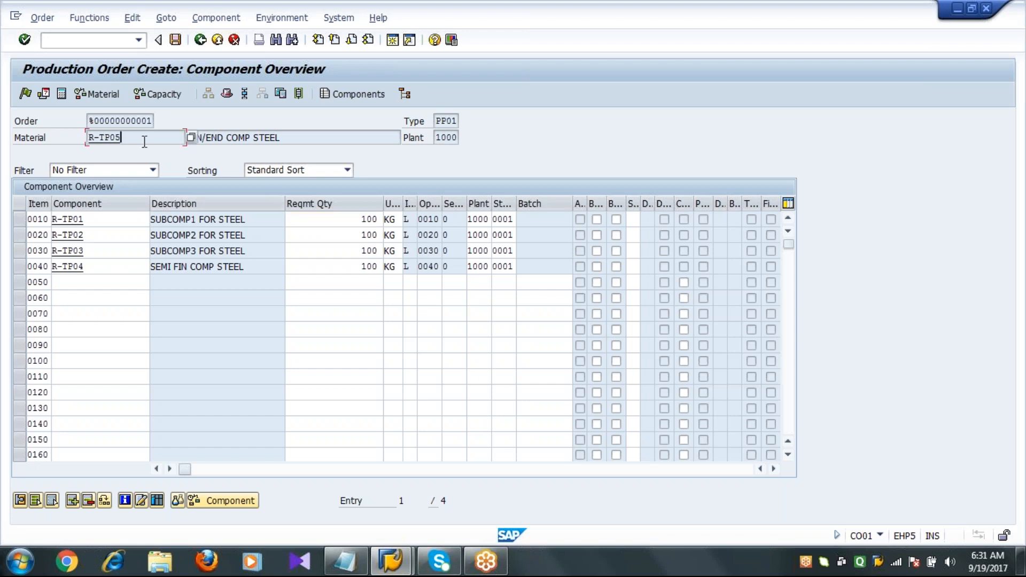
click(329, 217)
click(328, 236)
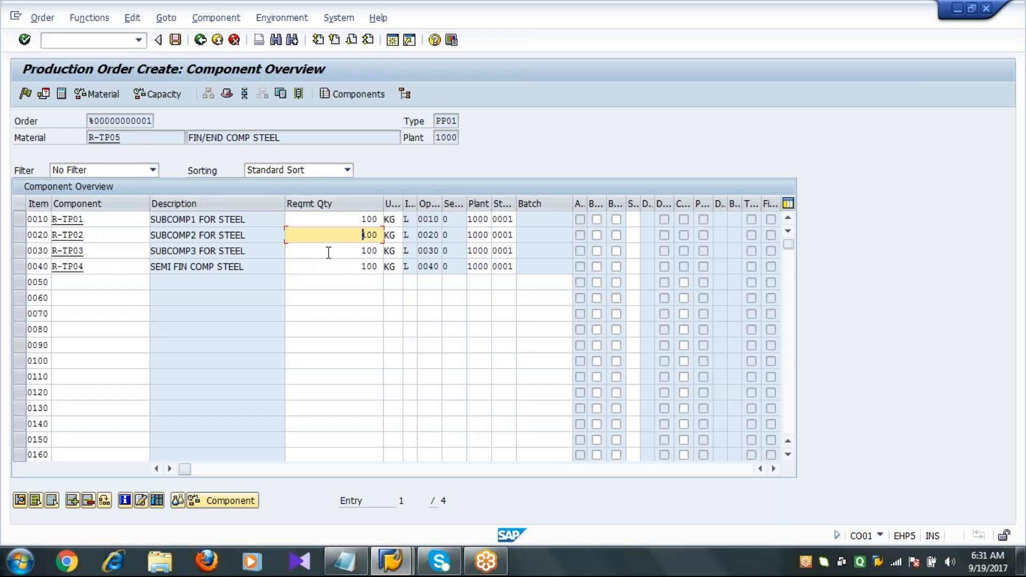
click(328, 253)
click(331, 267)
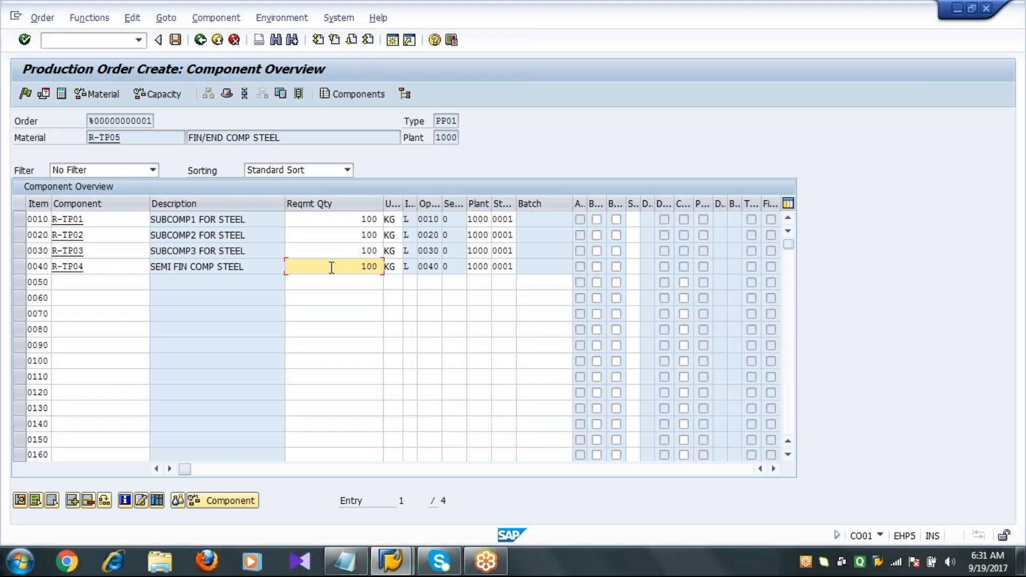
click(351, 224)
click(350, 236)
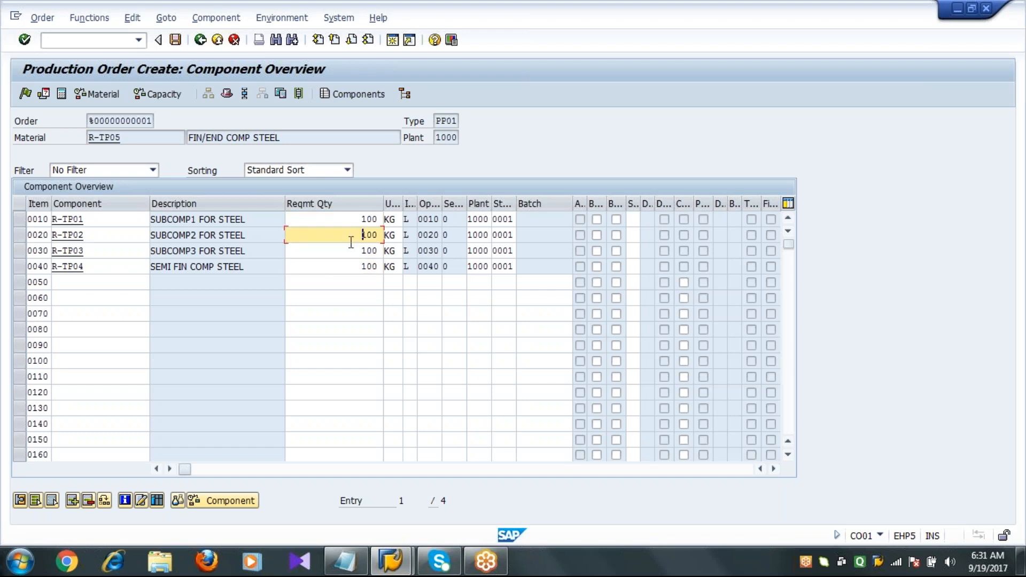
click(348, 250)
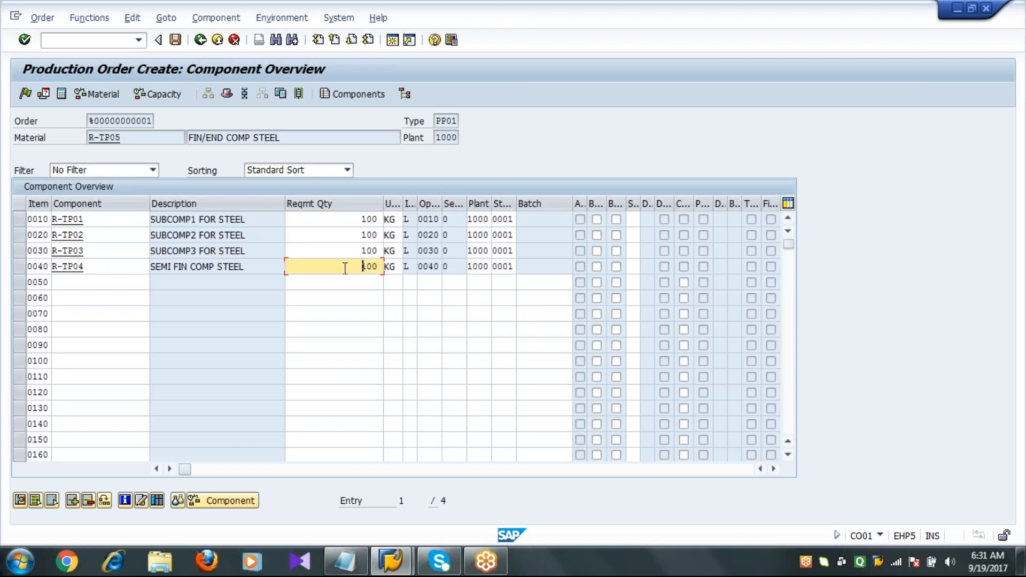
Return to the header and review the Goods Receipt tab's stock type, storage location and batch fields.
click(200, 40)
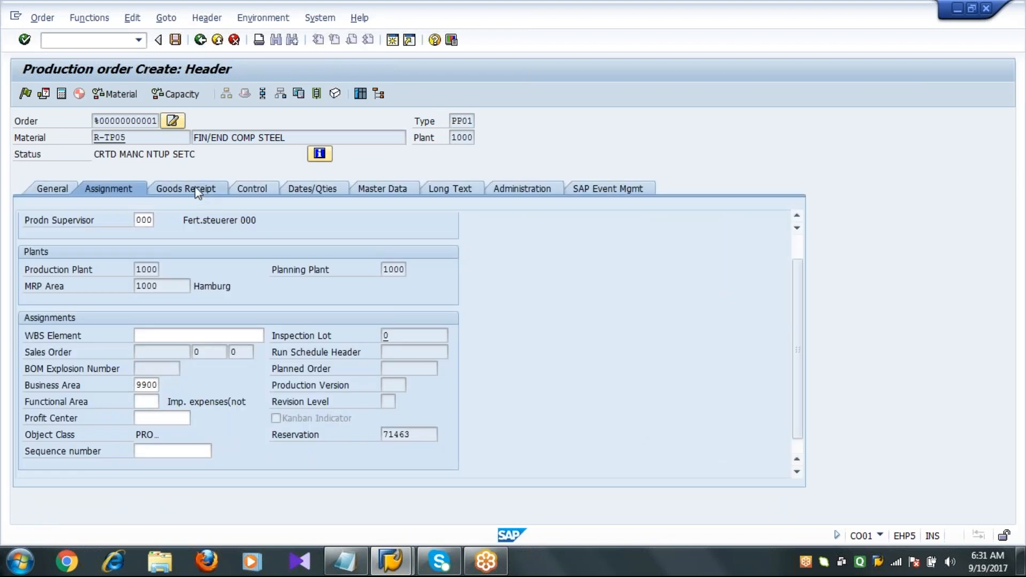
click(197, 190)
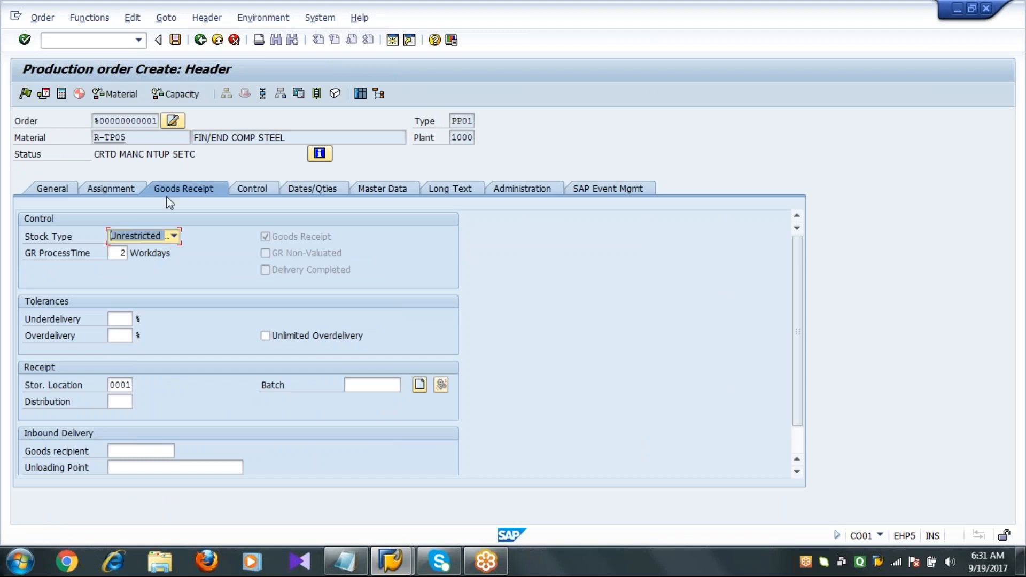
click(56, 242)
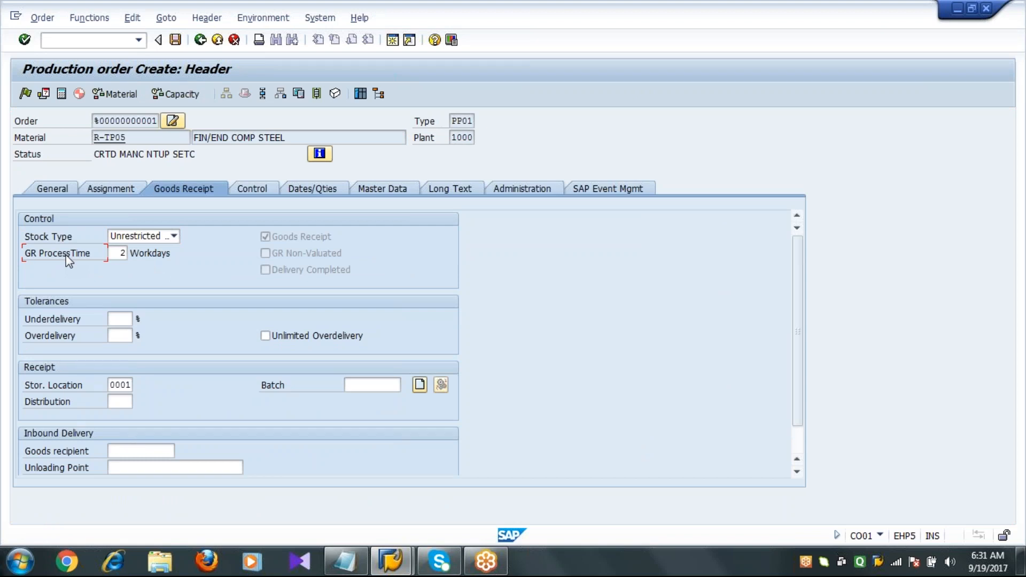
click(113, 385)
click(374, 386)
click(797, 442)
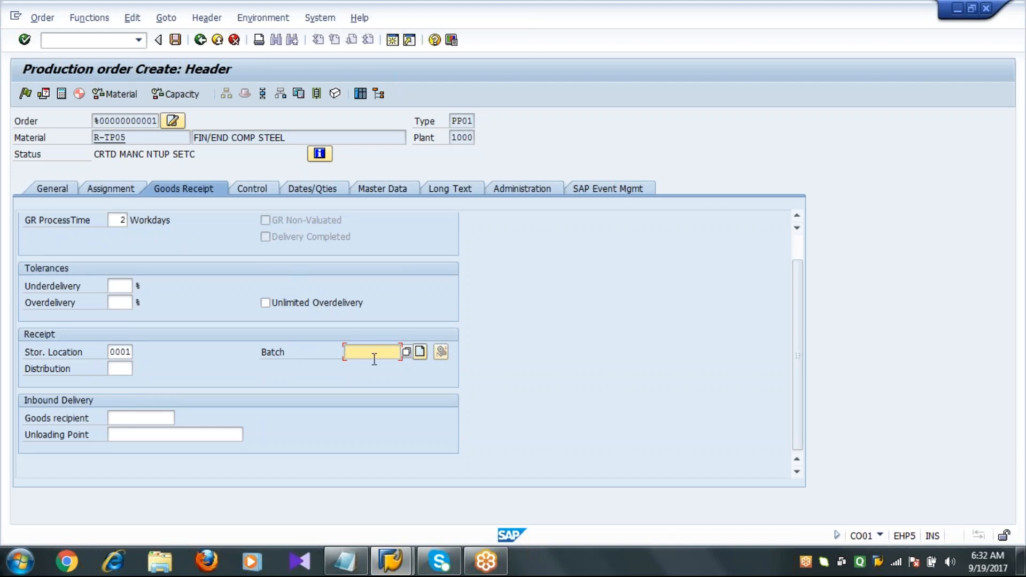
Open the Control tab and review the costing variant, costing sheet and RA key fields.
click(246, 188)
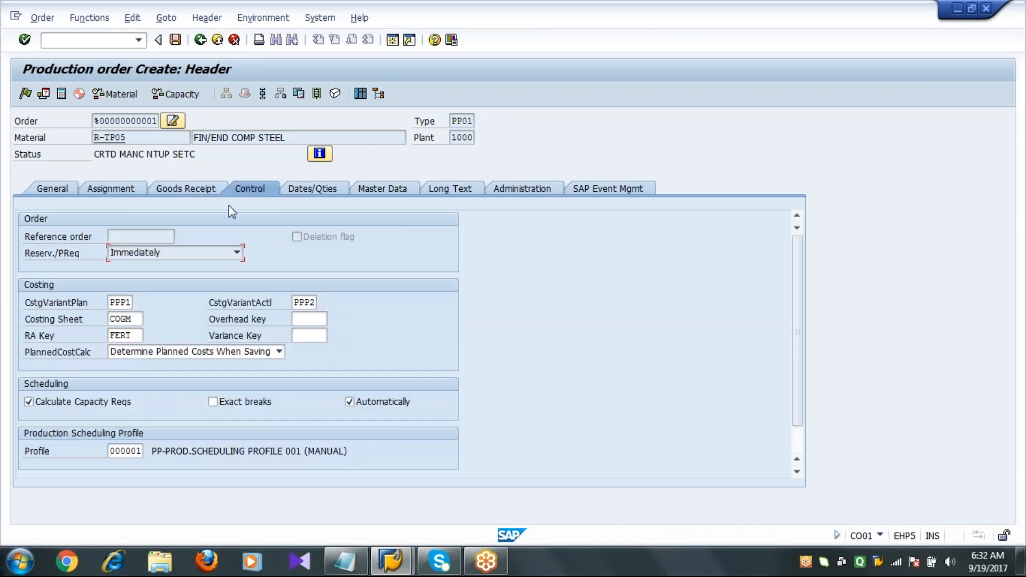
click(136, 337)
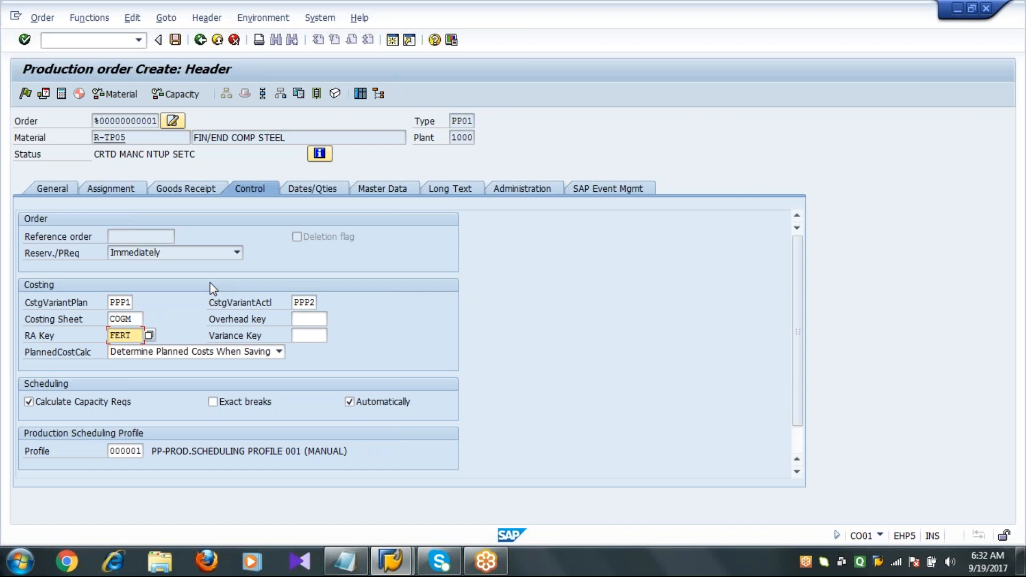
click(133, 302)
click(141, 319)
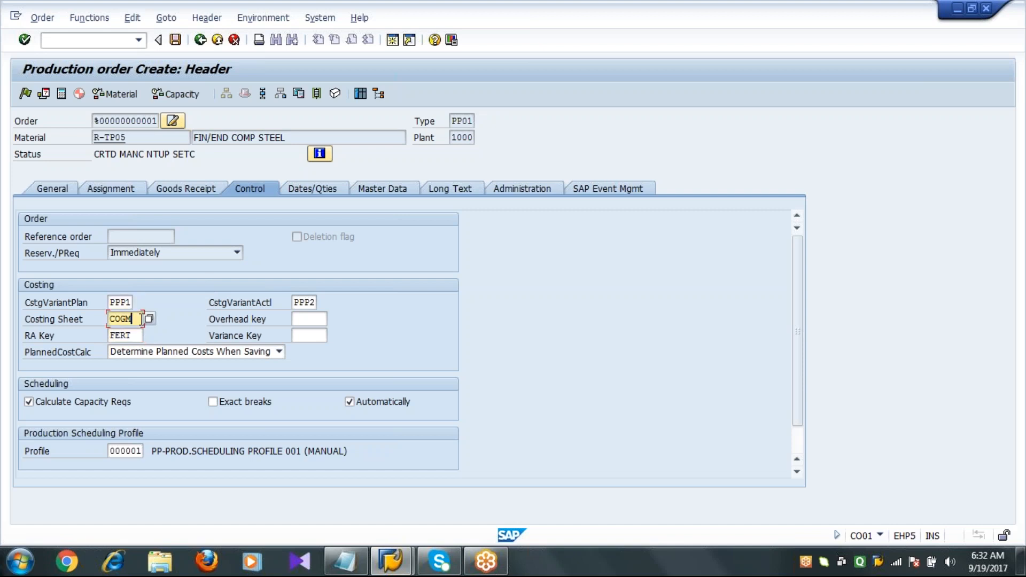
click(138, 336)
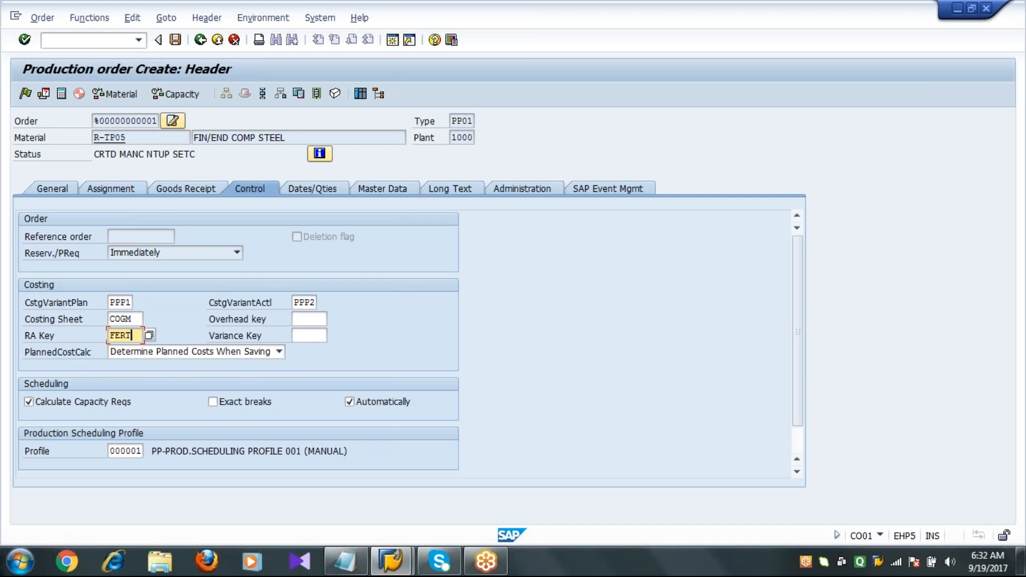
Set the overhead key to SAP10 and the variance key to 000001 on the Control tab.
click(321, 320)
key(Return)
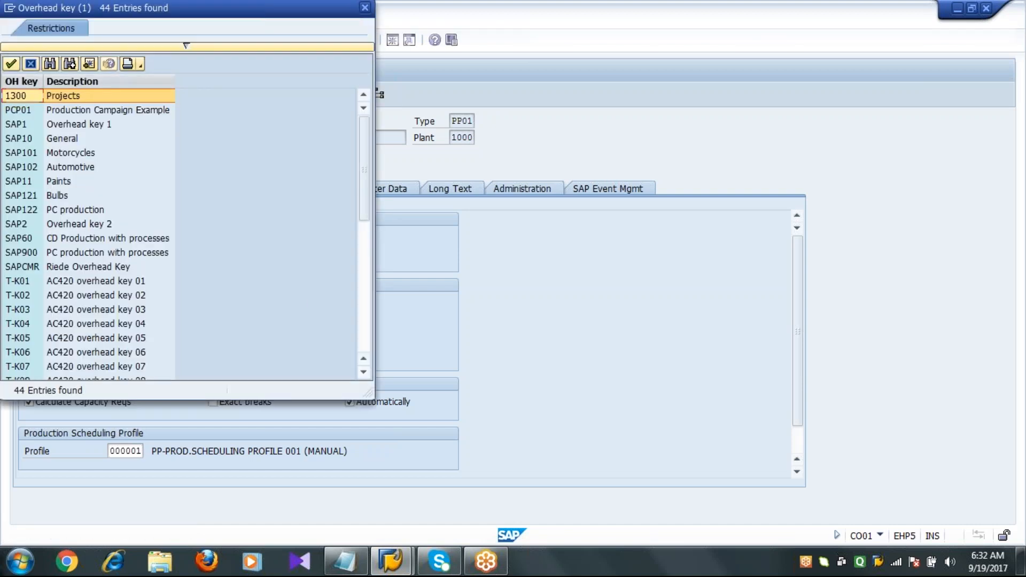
click(68, 140)
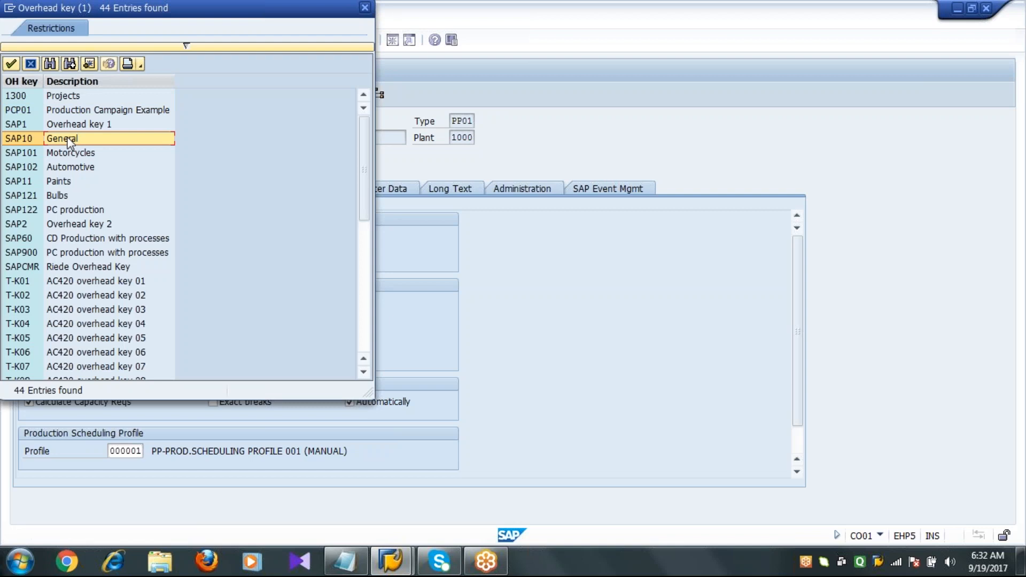
double_click(69, 140)
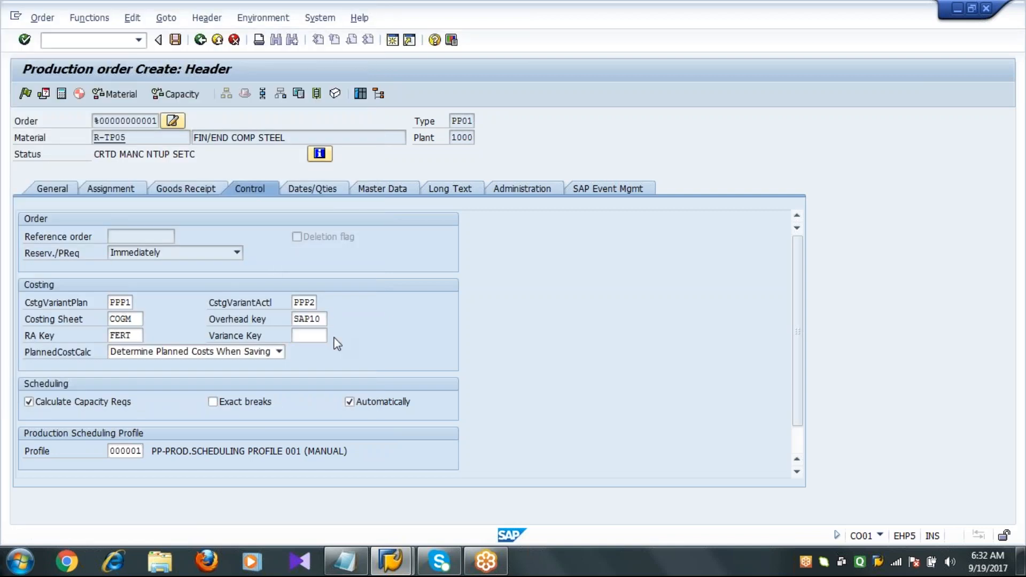
key(Return)
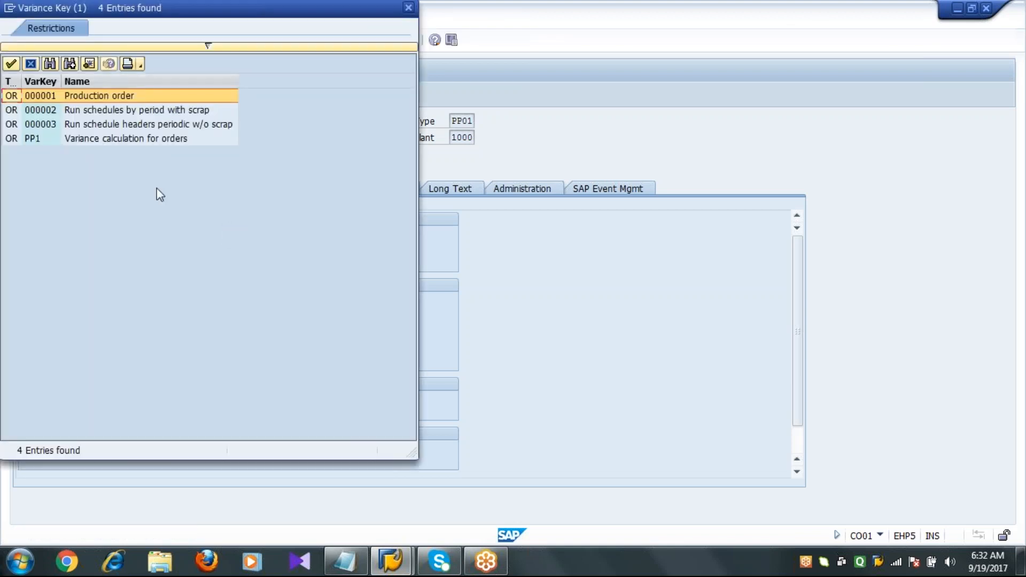
double_click(84, 99)
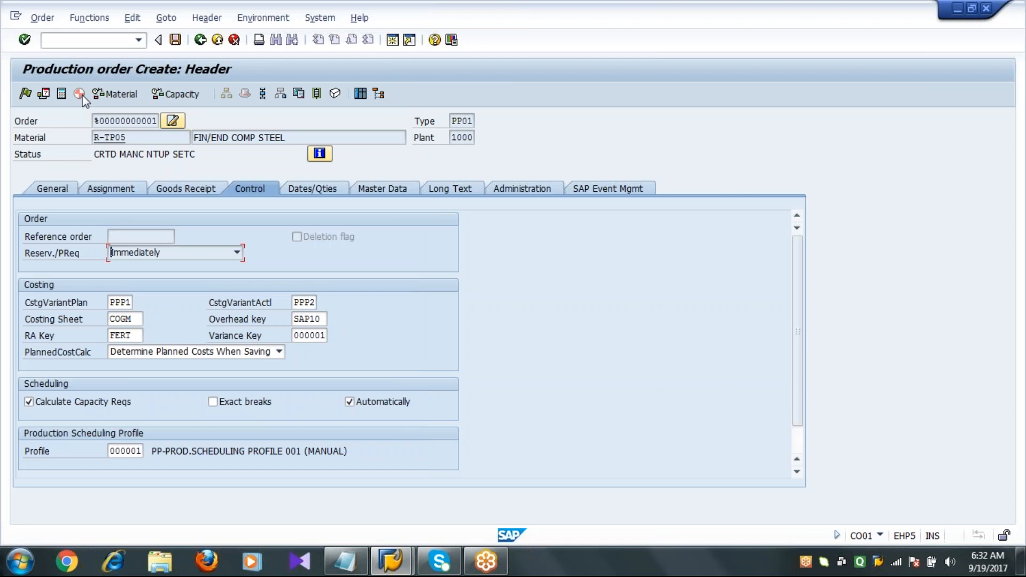
Review the production scheduling profile and the Dates/Qties tab's dates and quantities.
click(798, 441)
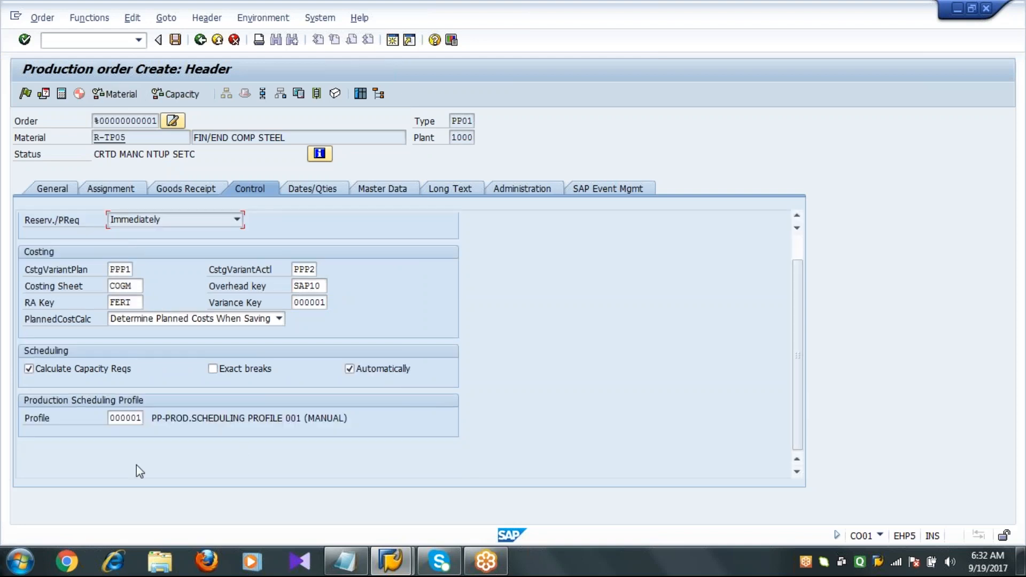
double_click(141, 418)
click(347, 365)
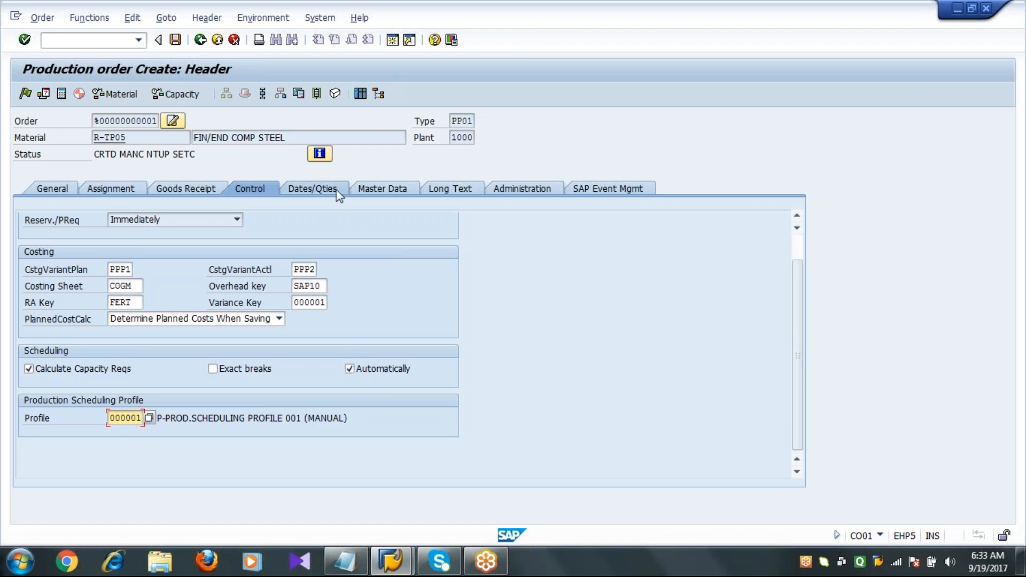
click(313, 188)
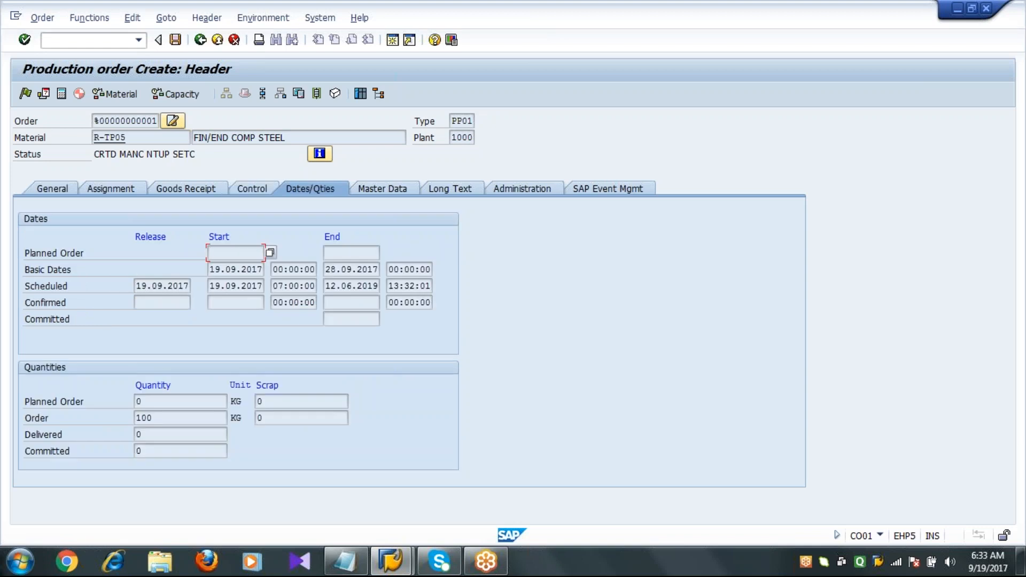
Review the Master Data tab's production version, routing and BOM fields, and the Long Text tab.
click(387, 189)
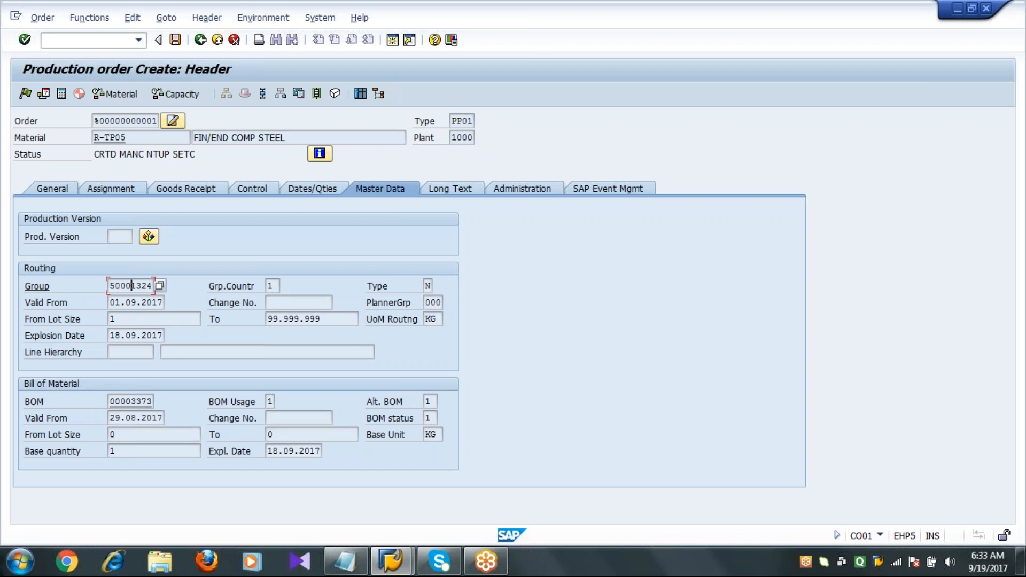
click(124, 237)
click(131, 402)
click(448, 190)
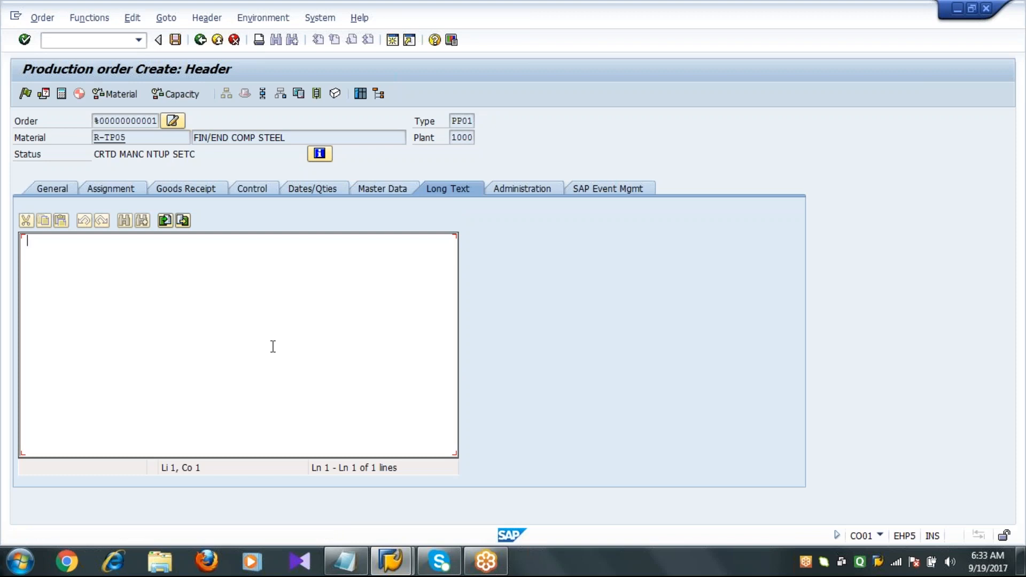
Return to the General tab and run the material availability check for the order.
click(63, 190)
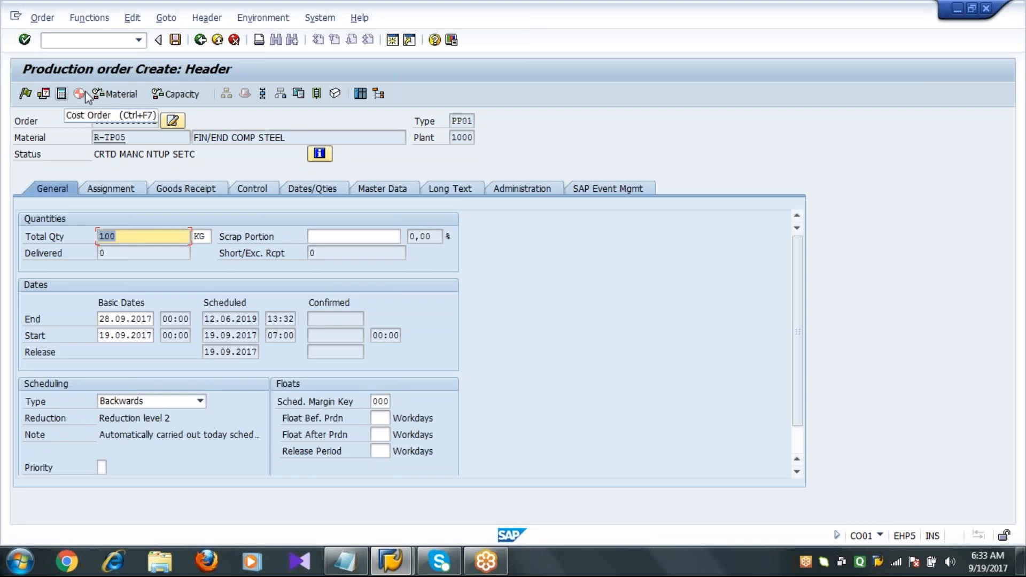
click(117, 96)
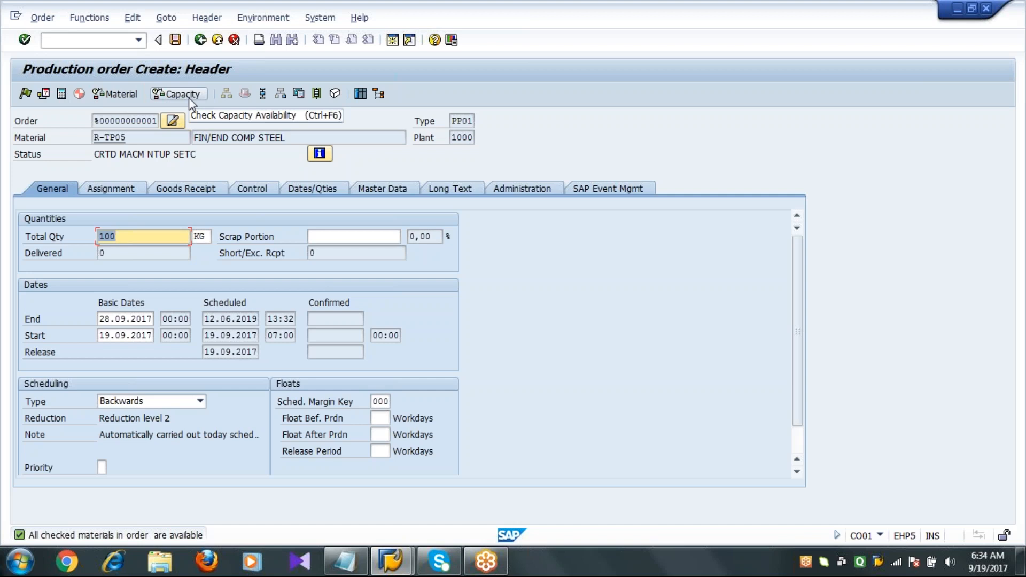
Open the operation overview and review the six operations and their work centers.
click(263, 94)
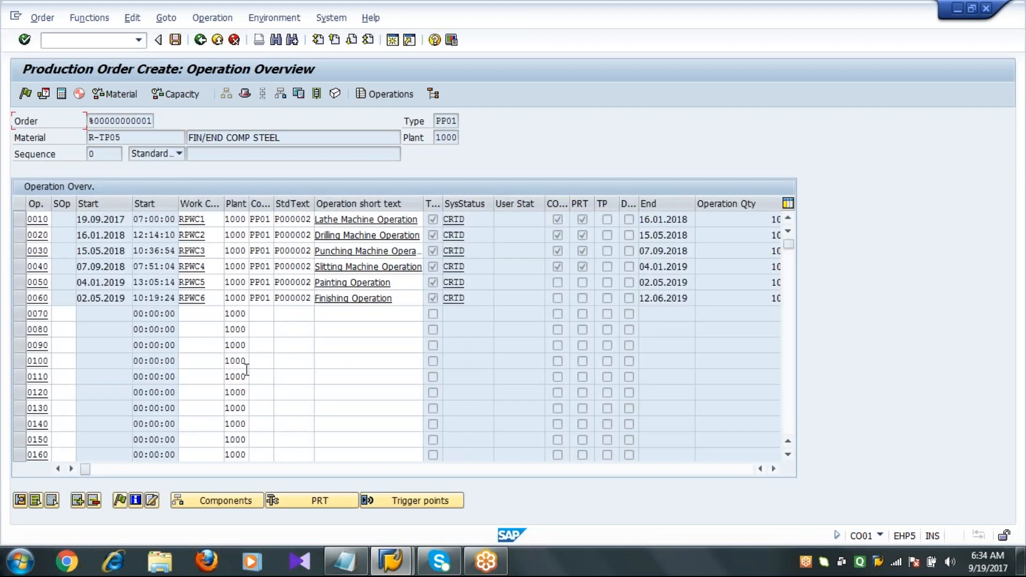
click(214, 231)
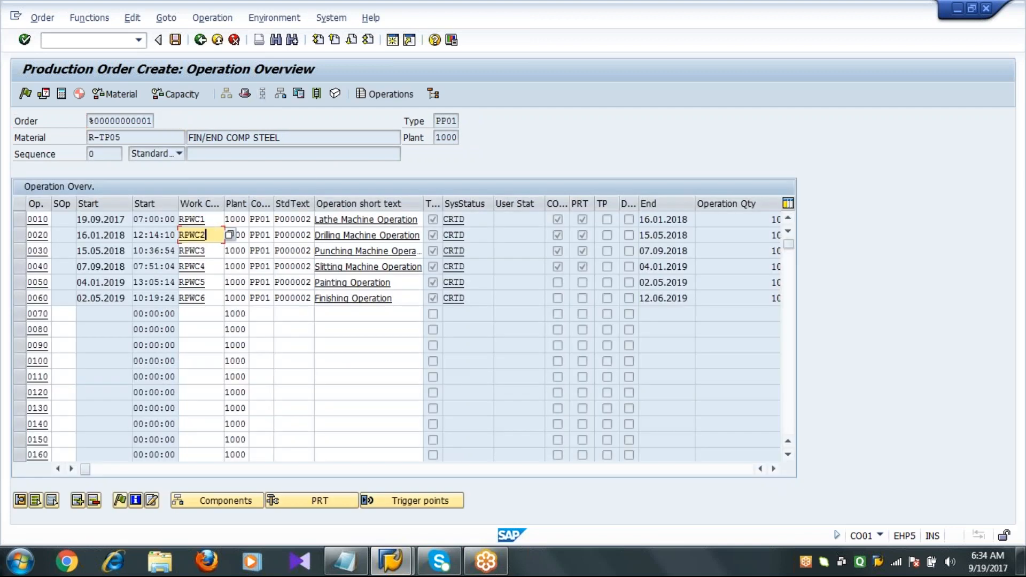
drag(224, 302, 250, 302)
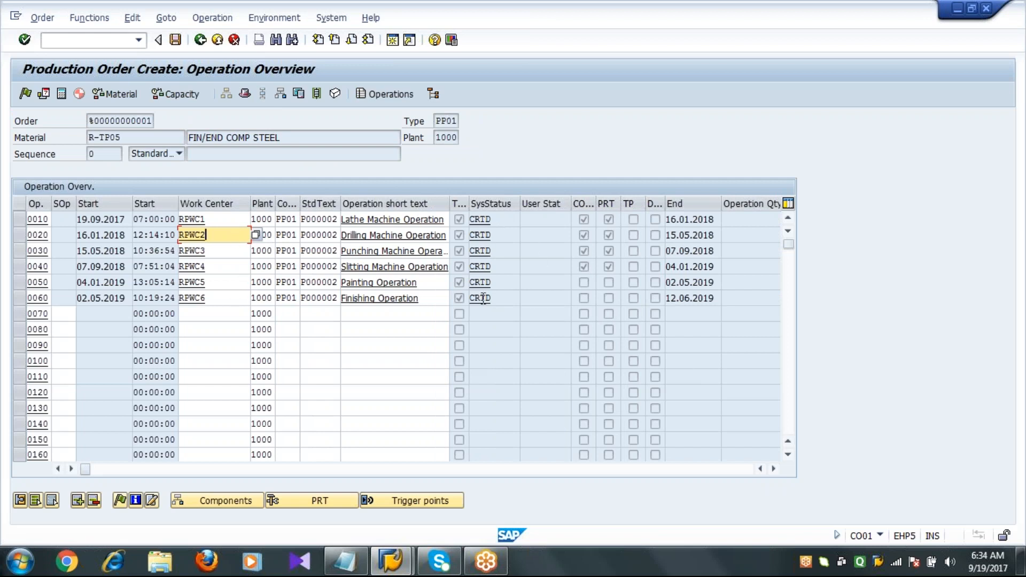
Open the sequence overview, review the parallel sequences, and return to the order header.
click(317, 95)
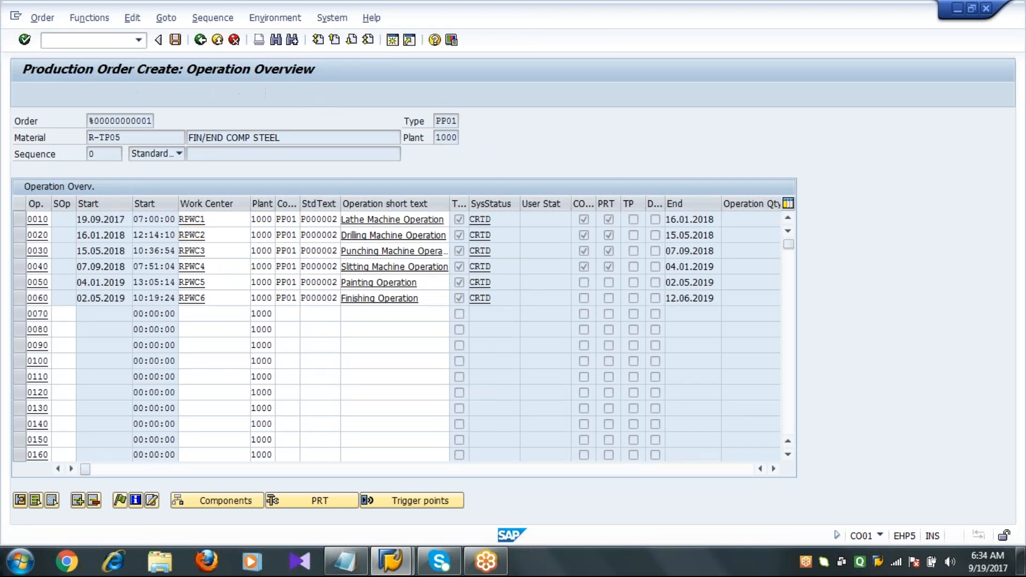
drag(167, 328, 262, 320)
click(213, 218)
click(206, 250)
click(201, 281)
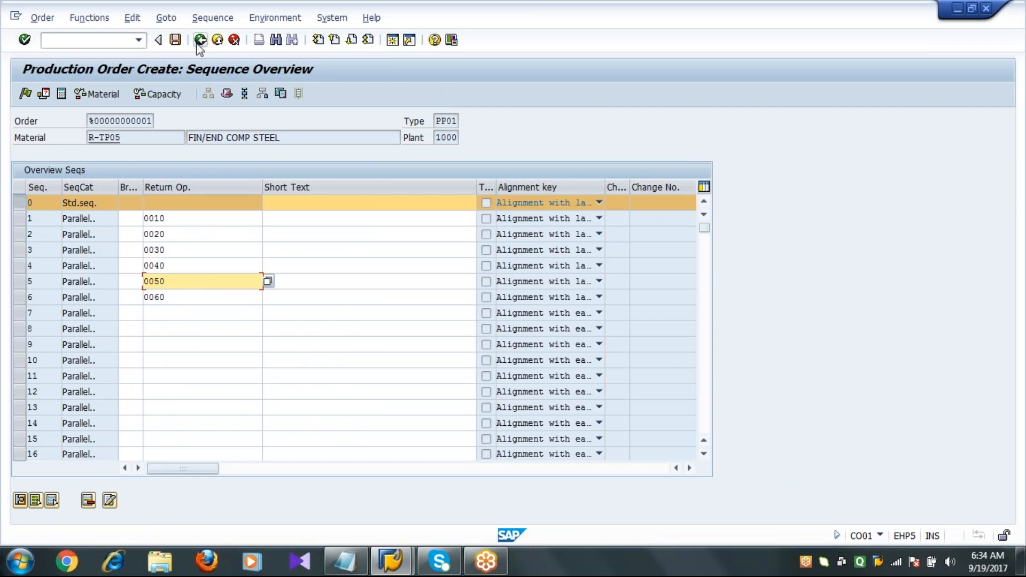
click(200, 40)
click(170, 239)
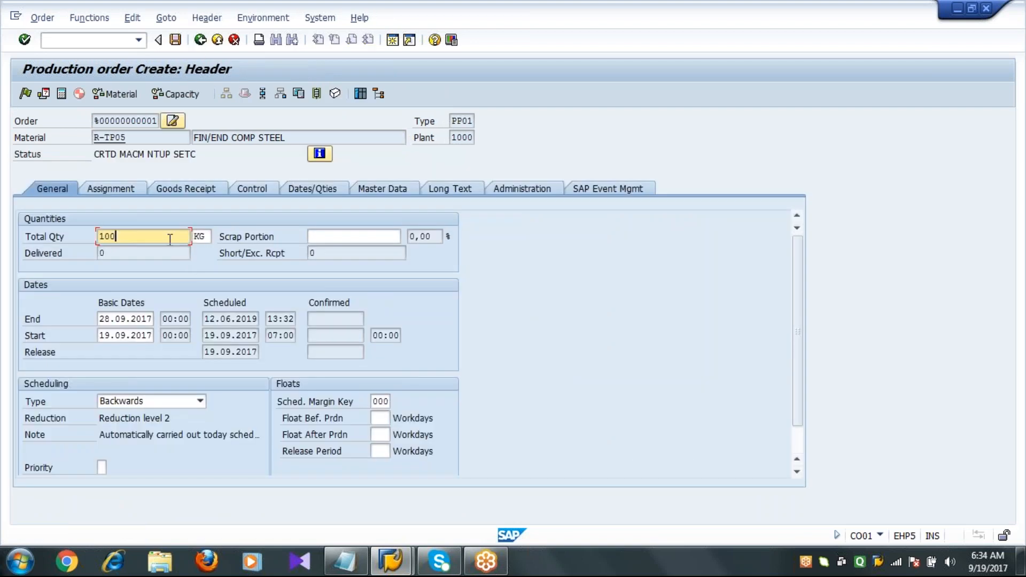
Open a new session and display the stock overview (MMBE) for material R-TP01 in plant 1000.
click(177, 42)
click(392, 40)
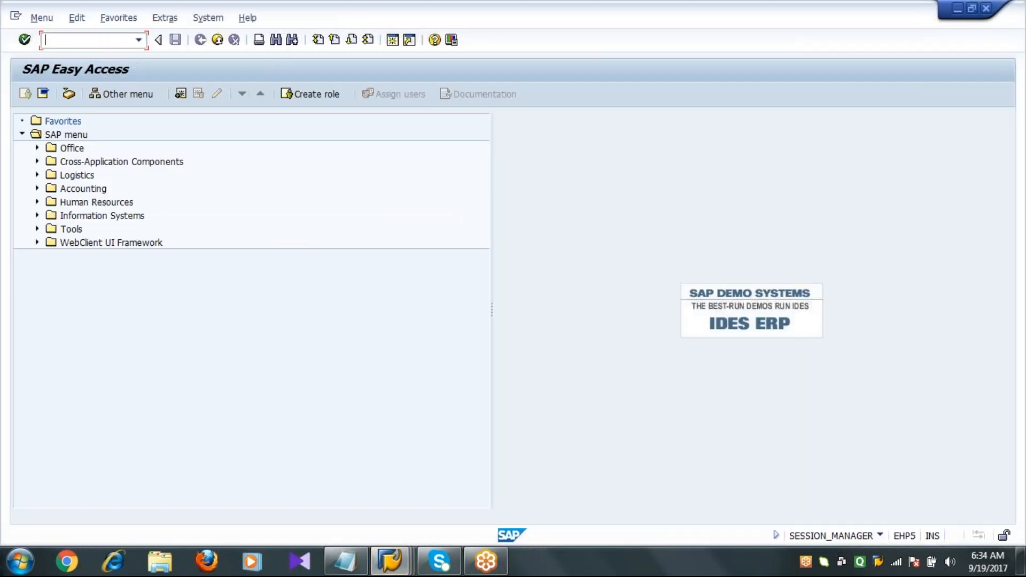
text(mmbe)
key(Return)
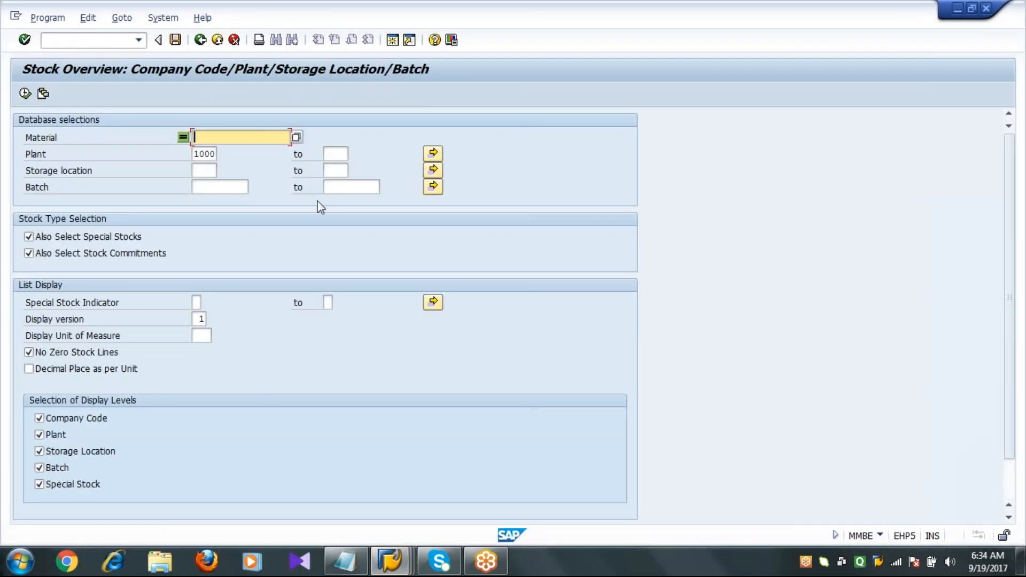
text(R-TP01)
key(Down)
key(Return)
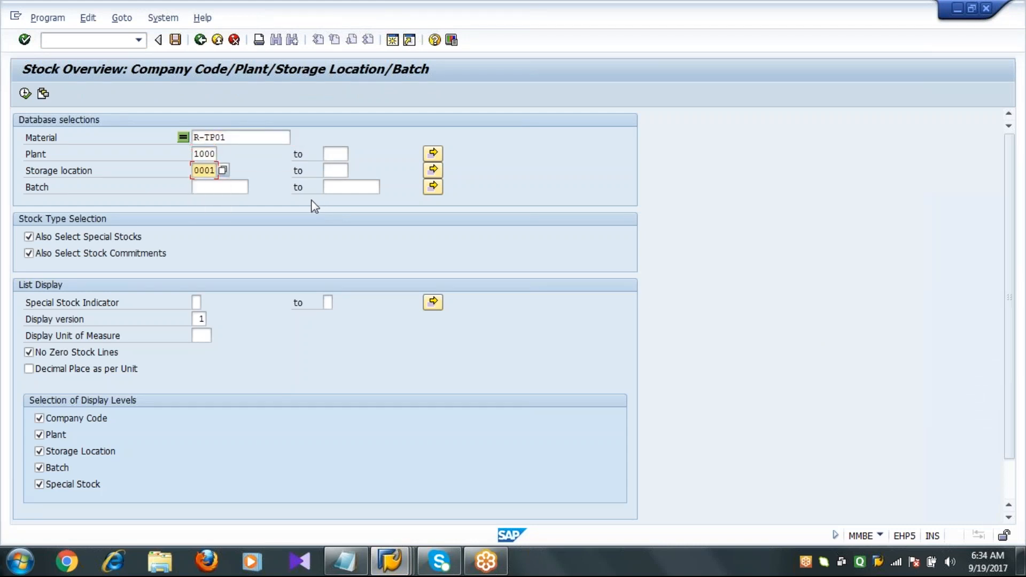
click(25, 94)
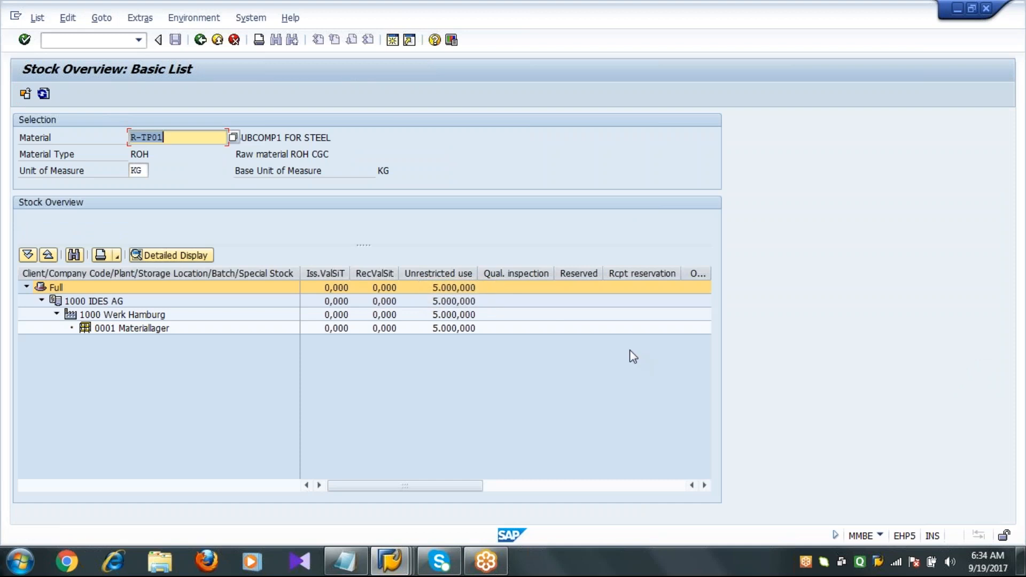
Inspect the unrestricted and reserved stock columns, then switch back to the production order session.
click(586, 275)
click(548, 386)
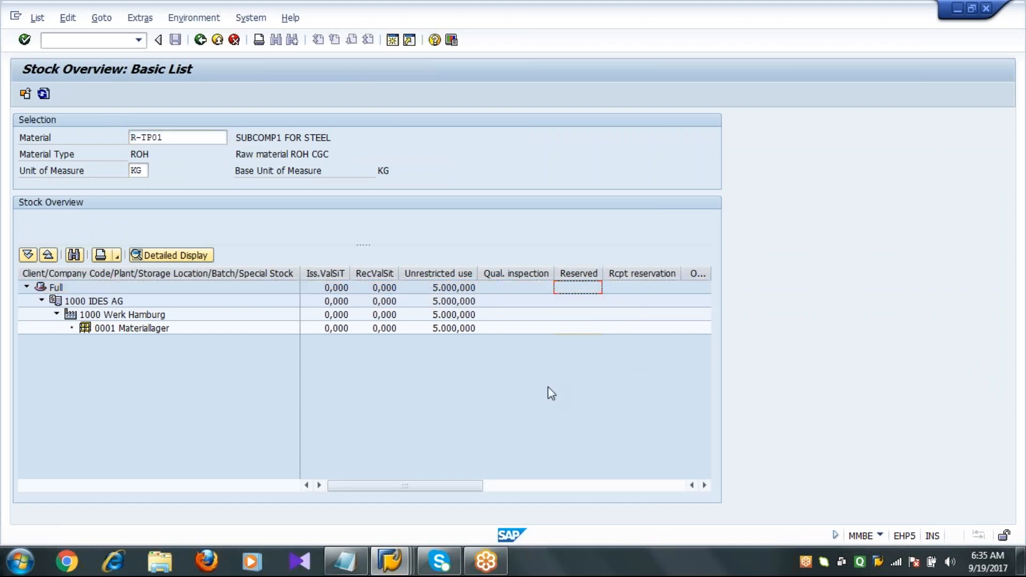
drag(398, 273, 291, 278)
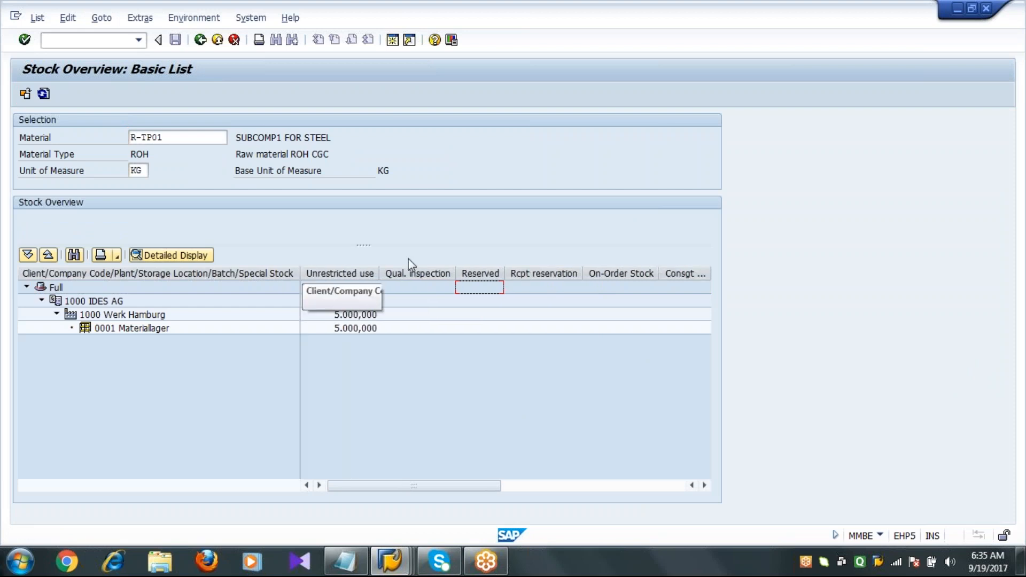
click(389, 561)
click(344, 473)
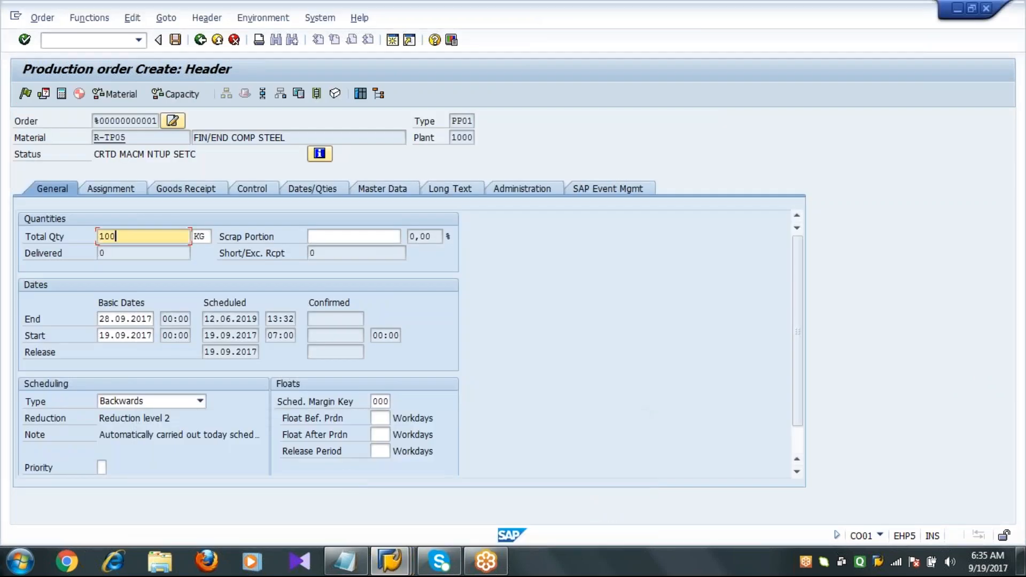
Try to save the order, accepting the scheduling warnings.
click(175, 39)
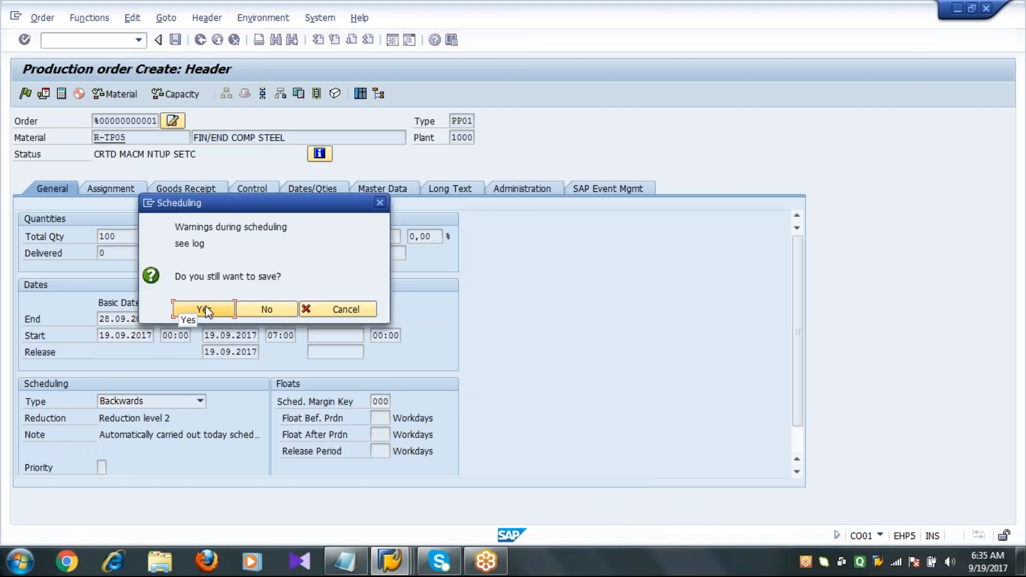
click(245, 312)
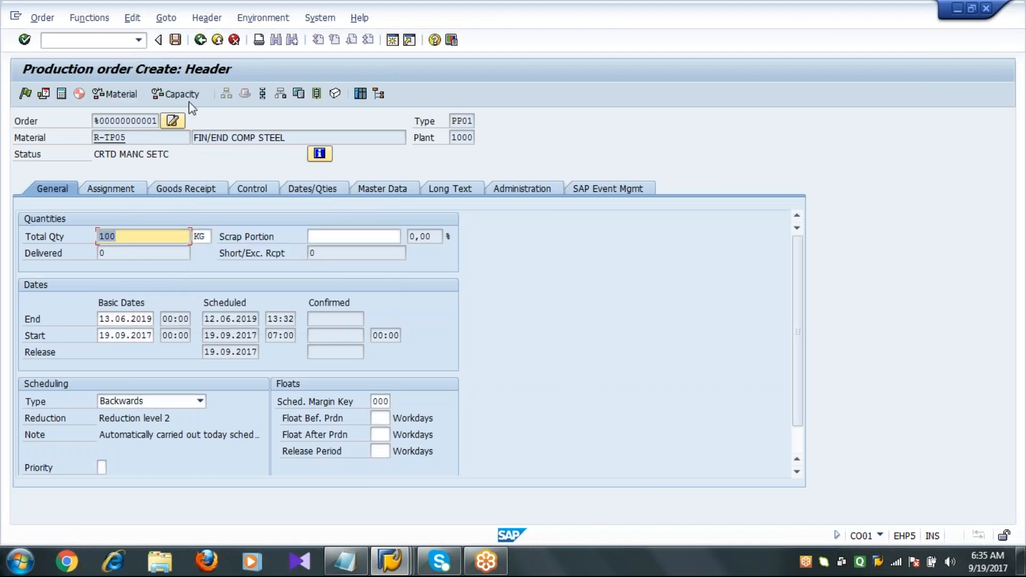
Open the log overview to examine the availability, master data and scheduling messages, then go back.
click(167, 19)
mouse_move(288, 186)
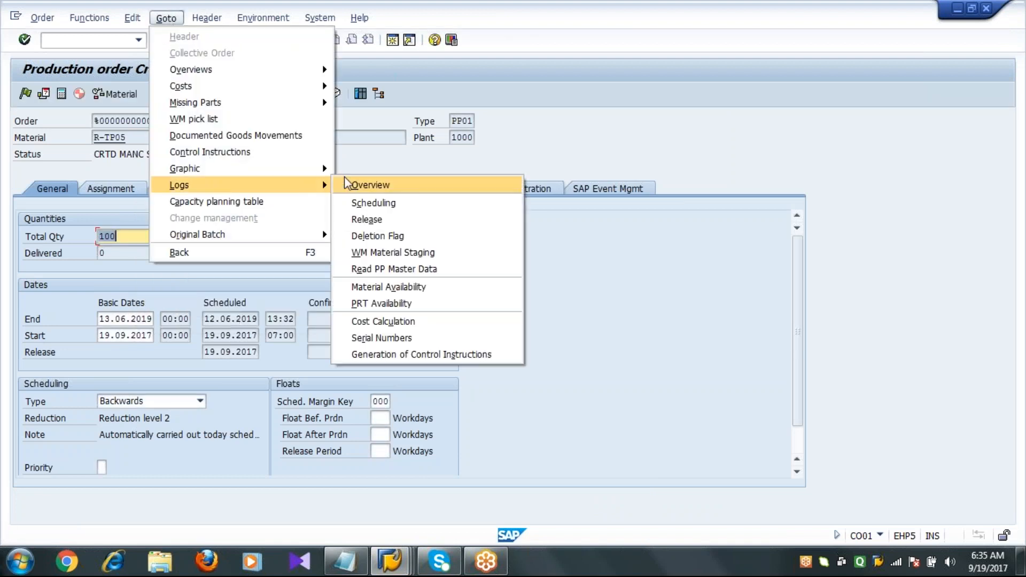
click(350, 183)
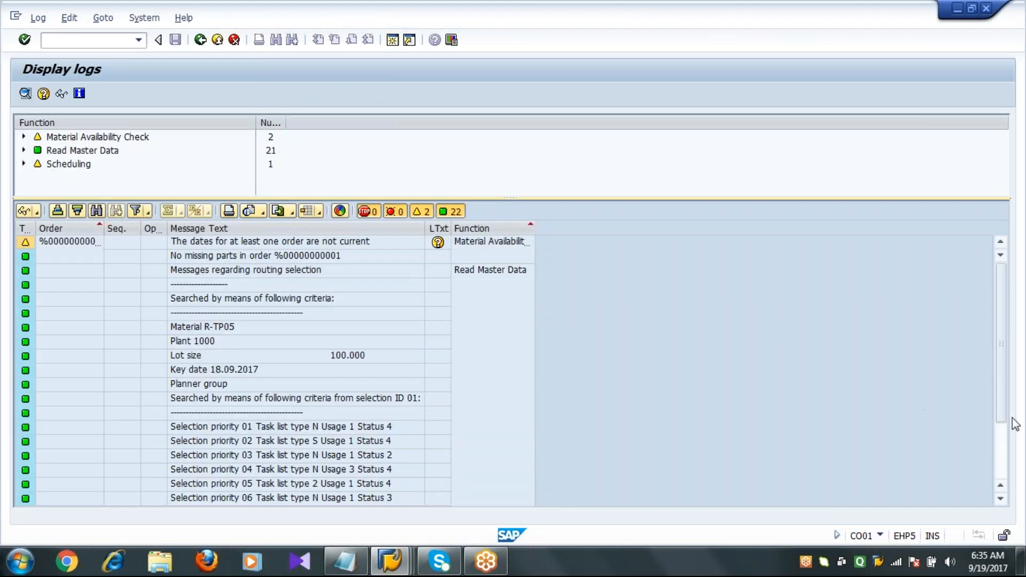
click(1006, 464)
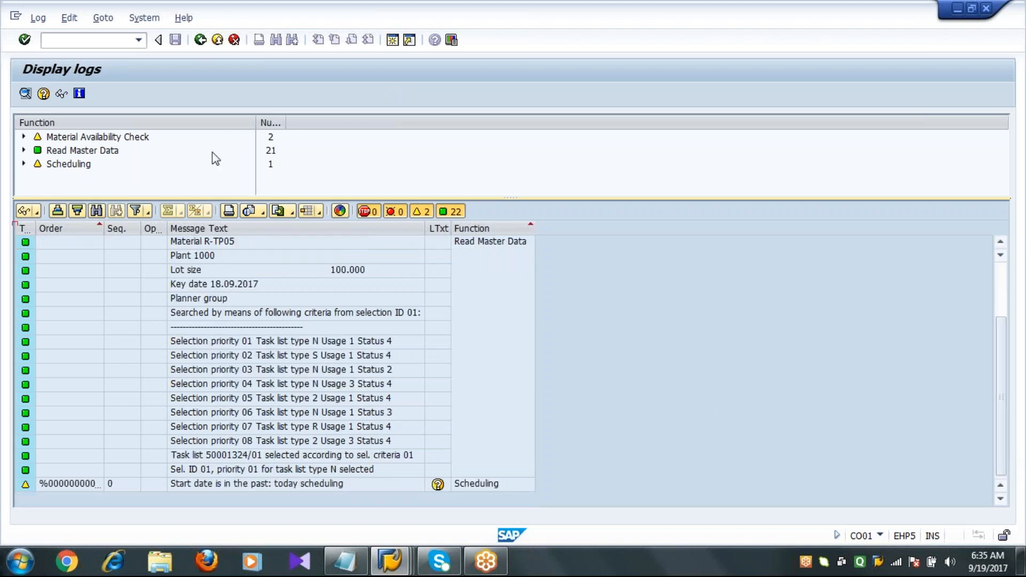
click(200, 40)
Save the production order, confirming despite the cost calculation error.
click(175, 40)
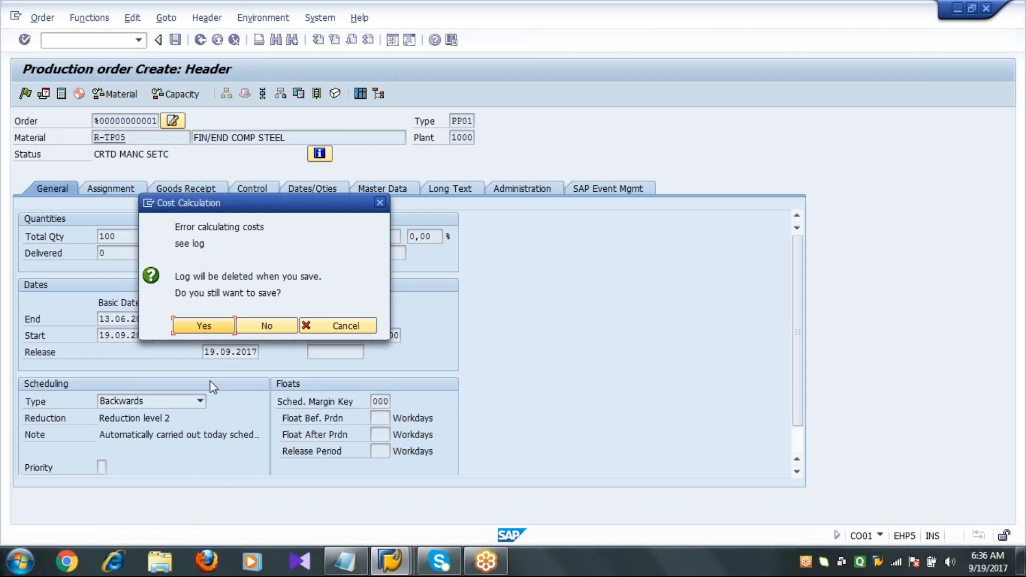
click(202, 325)
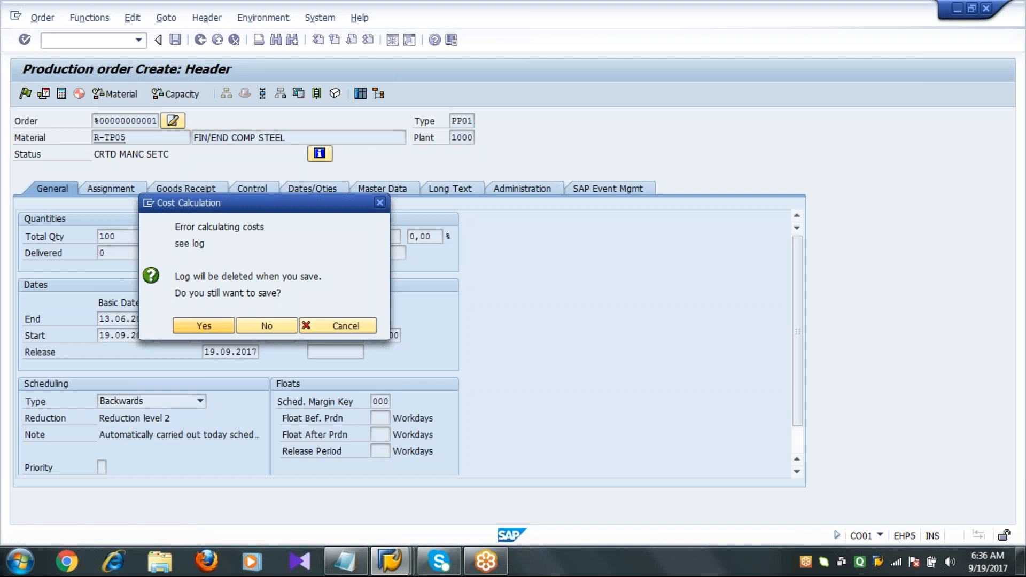
key(Return)
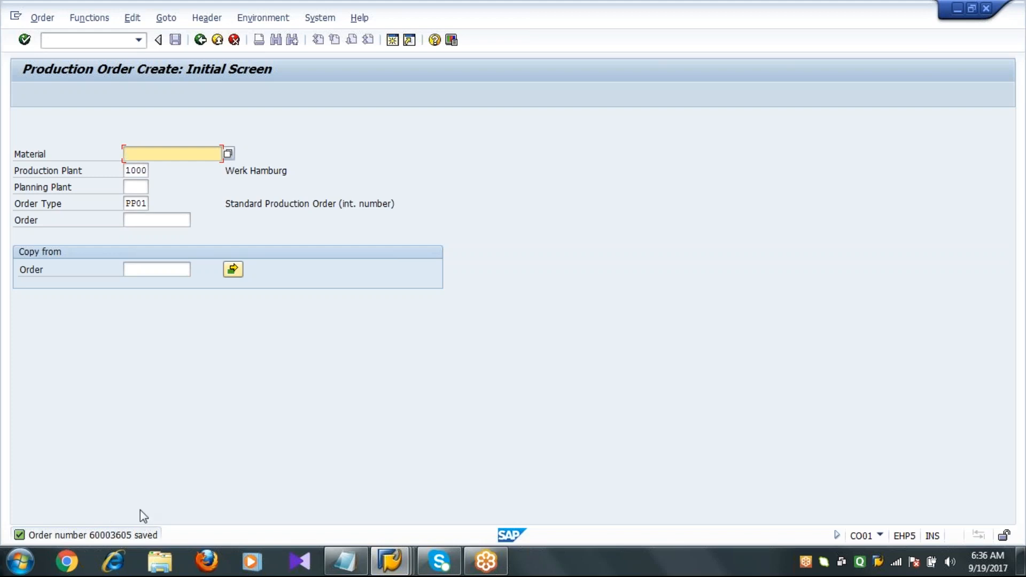
Switch to the stock overview session for R-TP01.
click(390, 560)
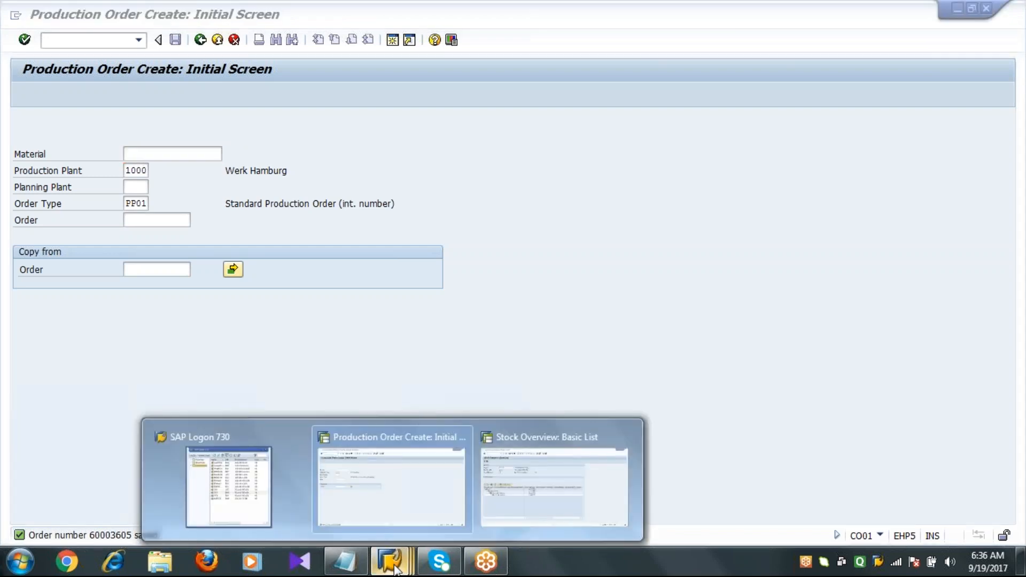
click(523, 494)
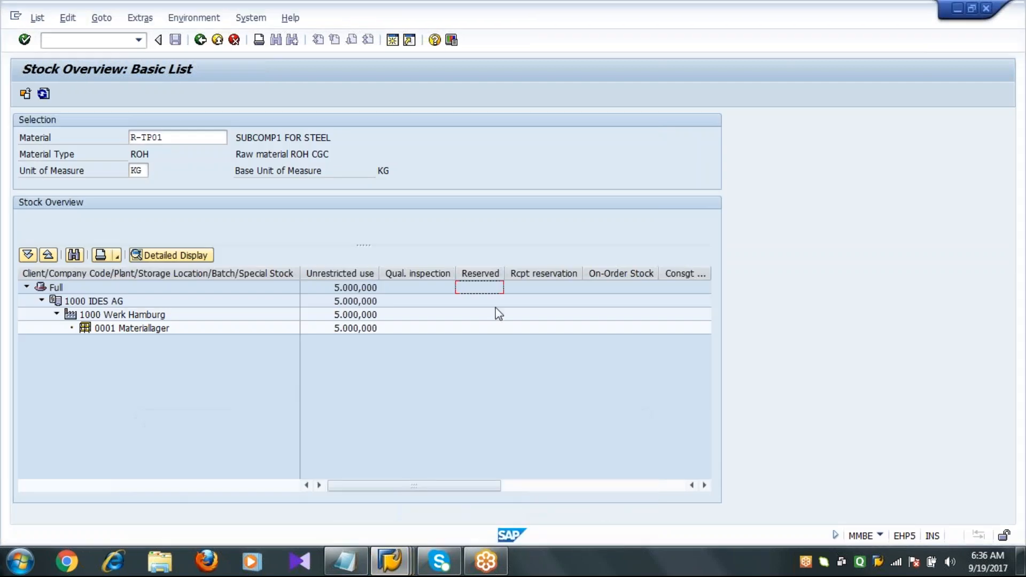
Refresh the stock overview for R-TP01 and check its reserved quantities.
click(480, 274)
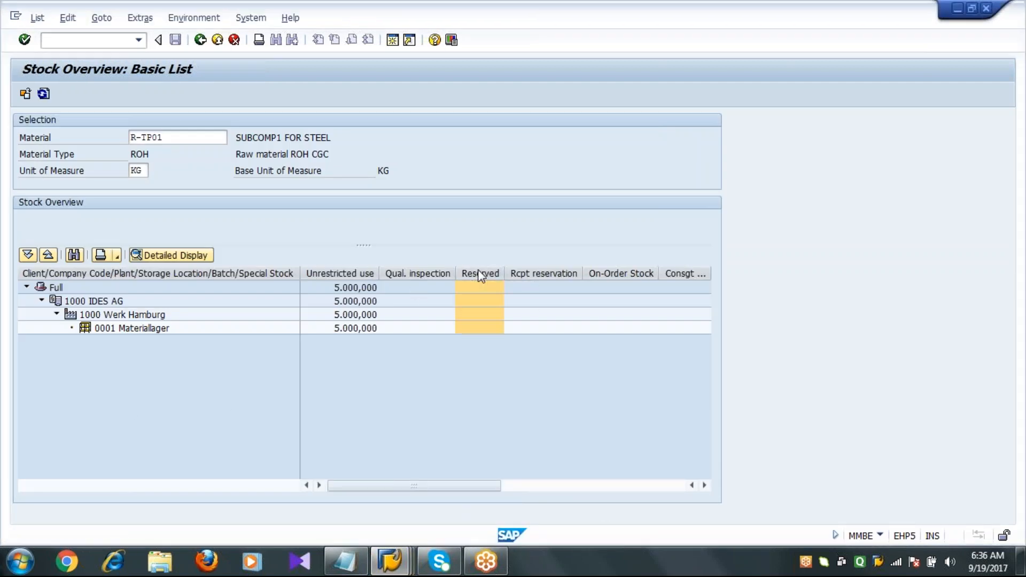
click(48, 96)
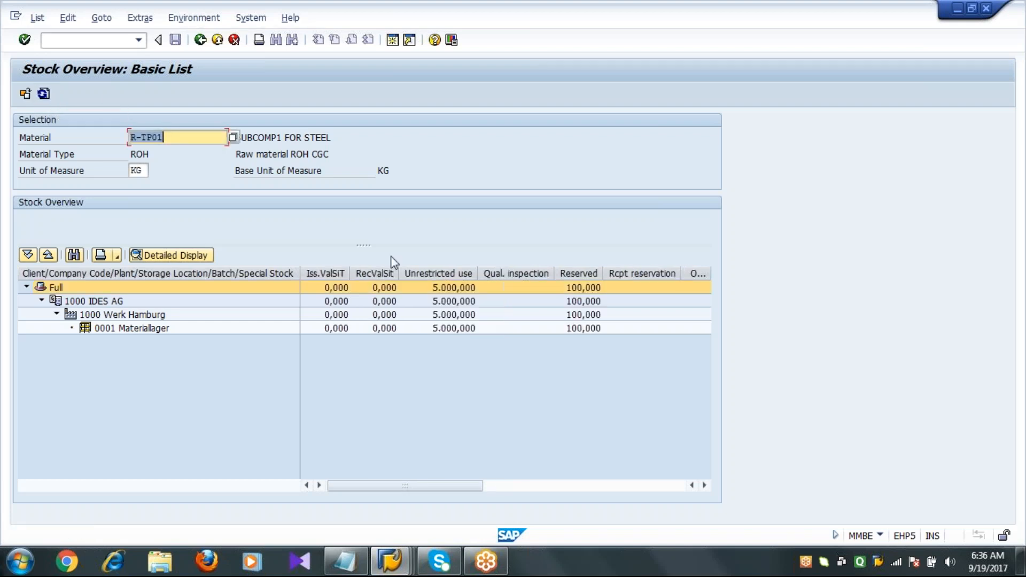
click(581, 287)
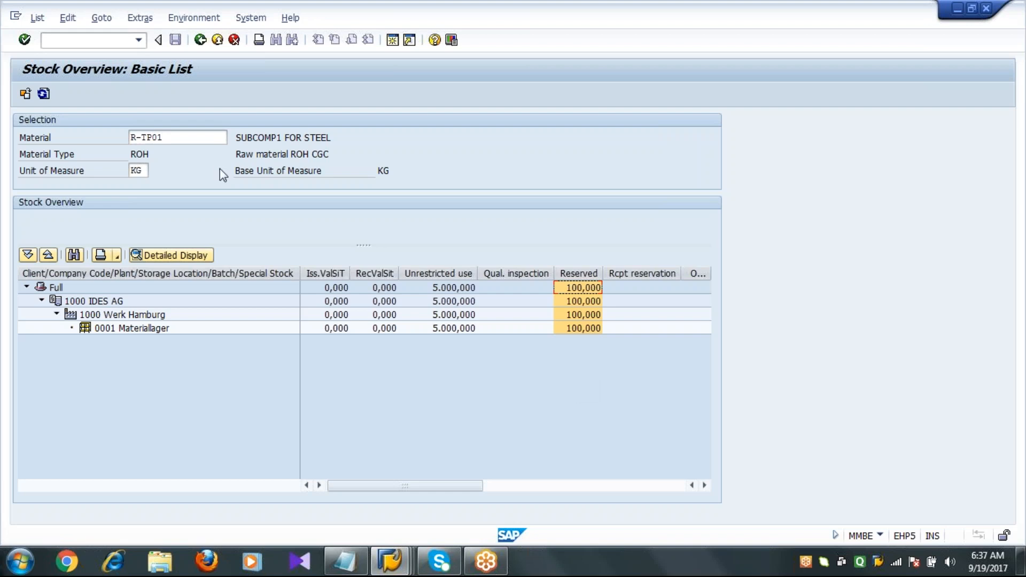
Display the stock overview for material R-TP02.
click(176, 138)
key(BackSpace)
text(2)
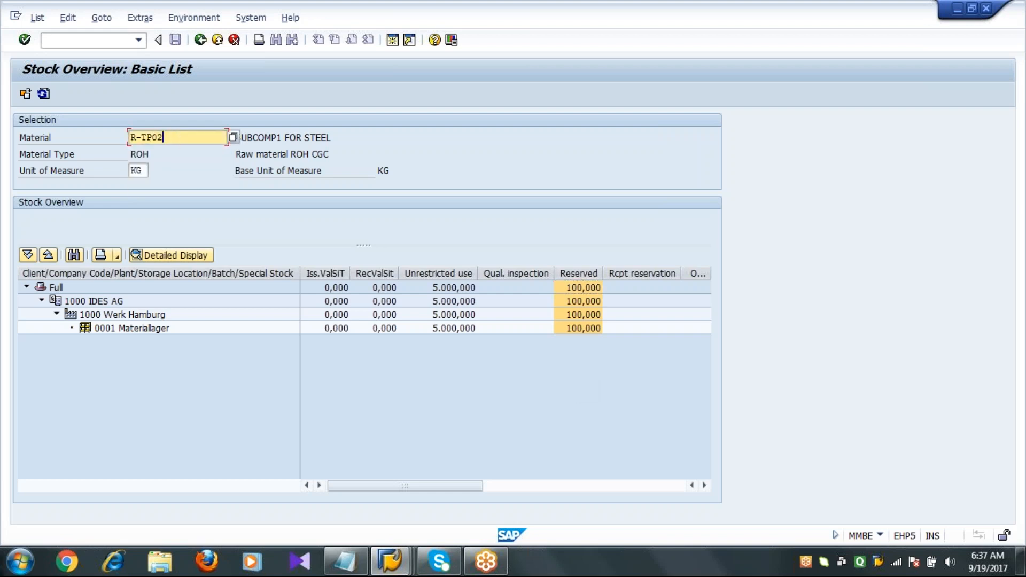
click(25, 95)
key(Return)
Display the stock overview for material R-TP03.
click(198, 138)
key(BackSpace)
text(3)
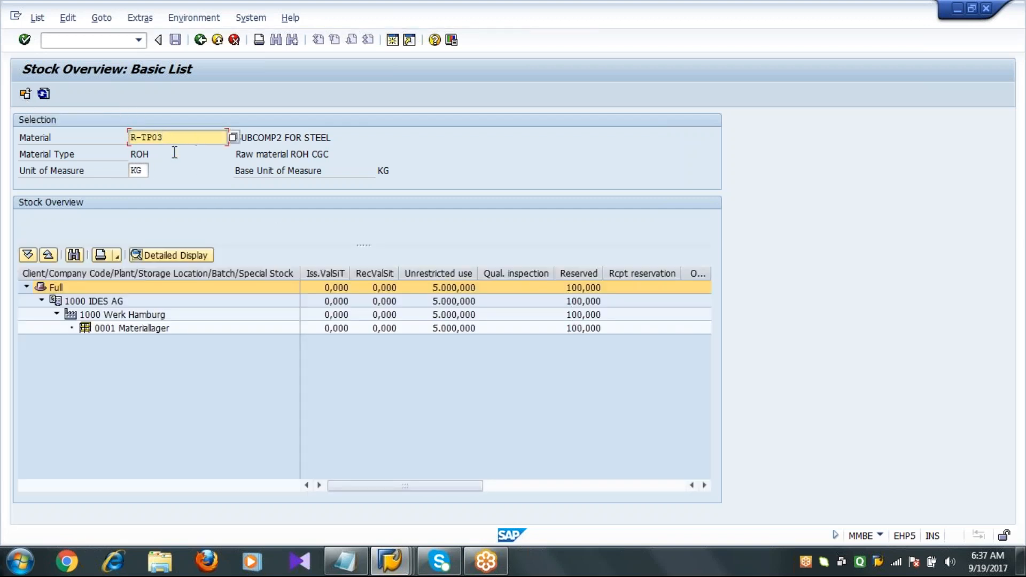
click(25, 94)
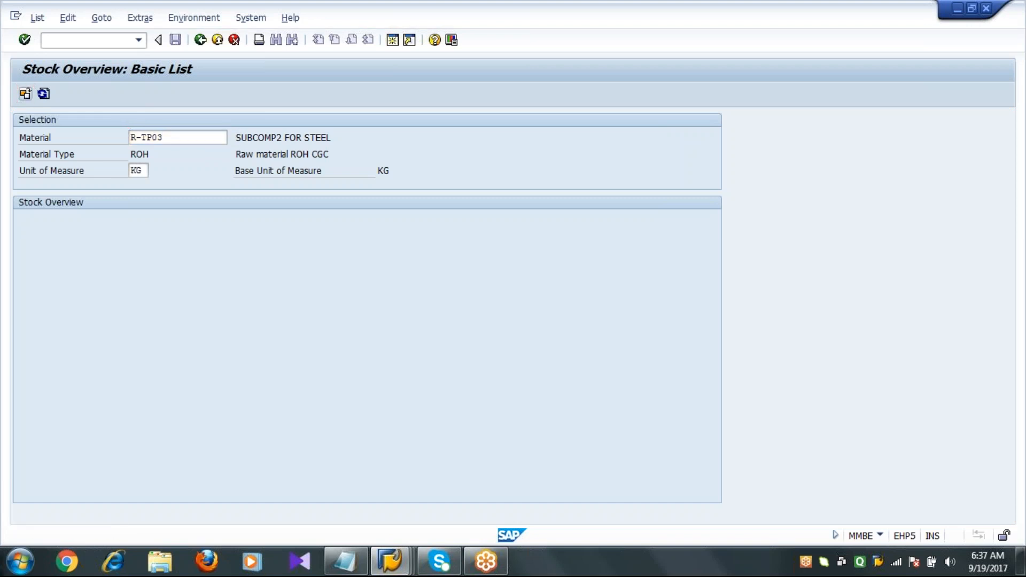
key(Return)
Display the stock overview for material R-TP04 and examine its reserved quantities per level.
click(191, 143)
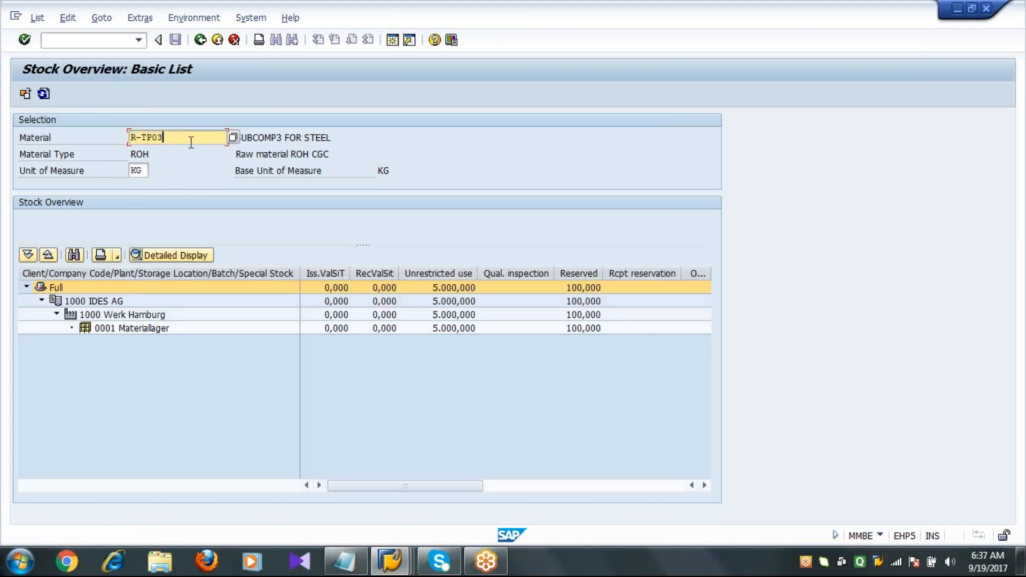
key(BackSpace)
text(4)
click(25, 95)
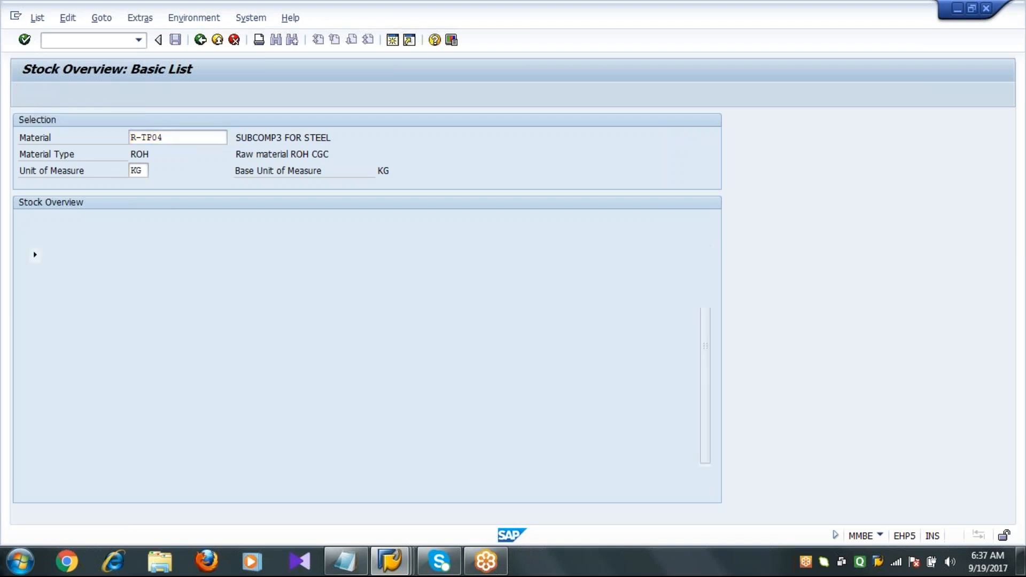
key(Return)
click(578, 321)
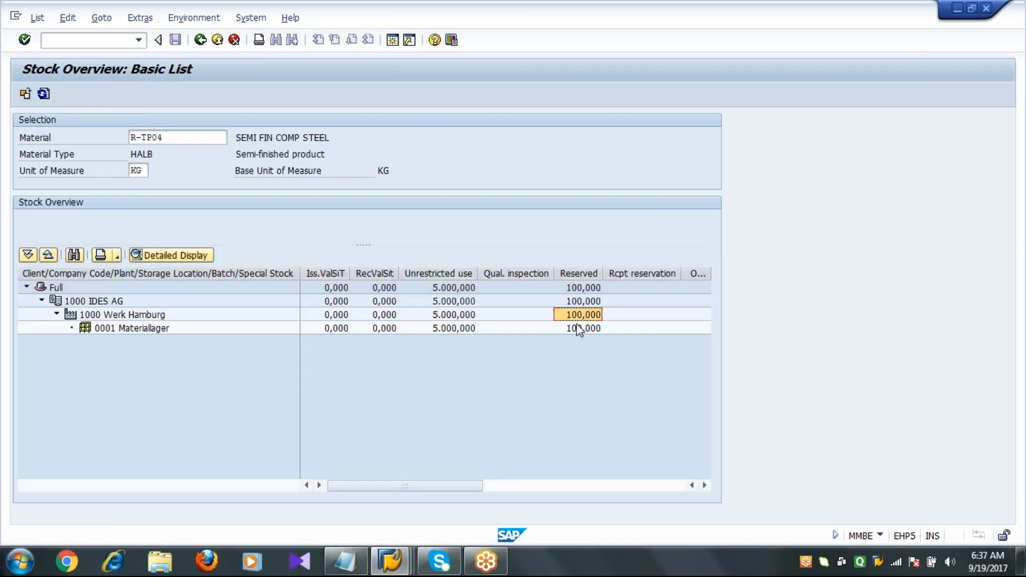
click(578, 334)
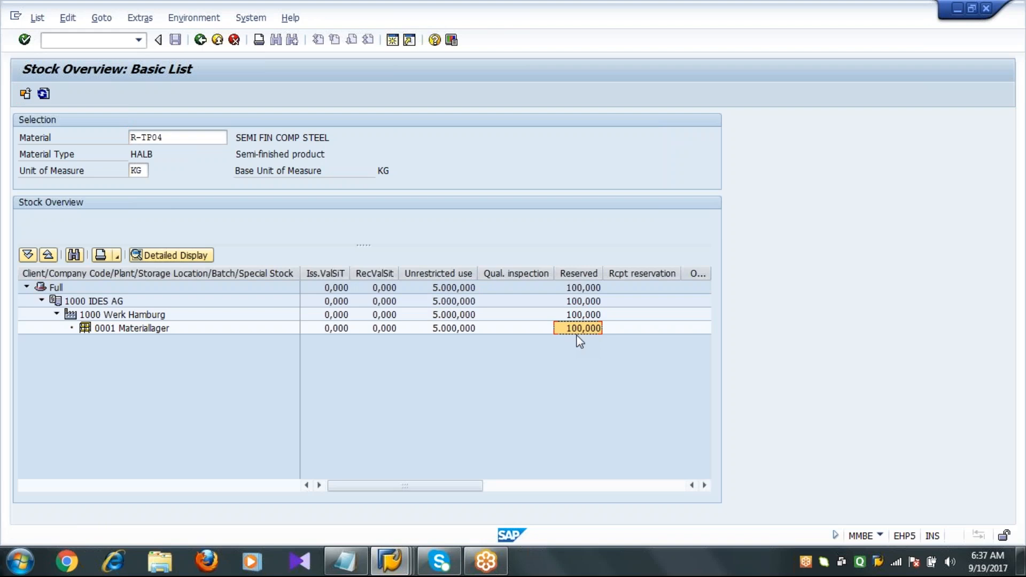
click(577, 274)
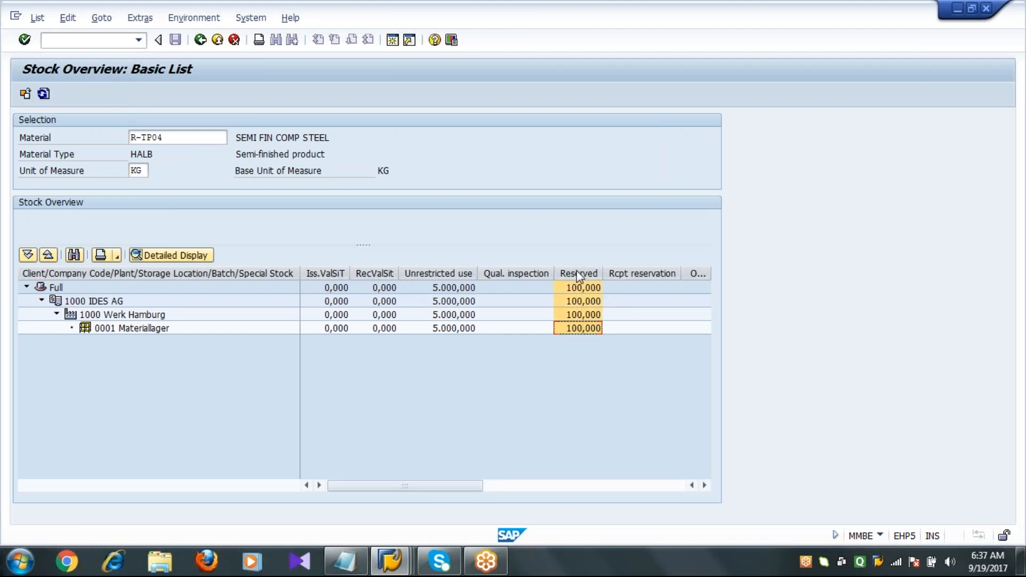
click(568, 372)
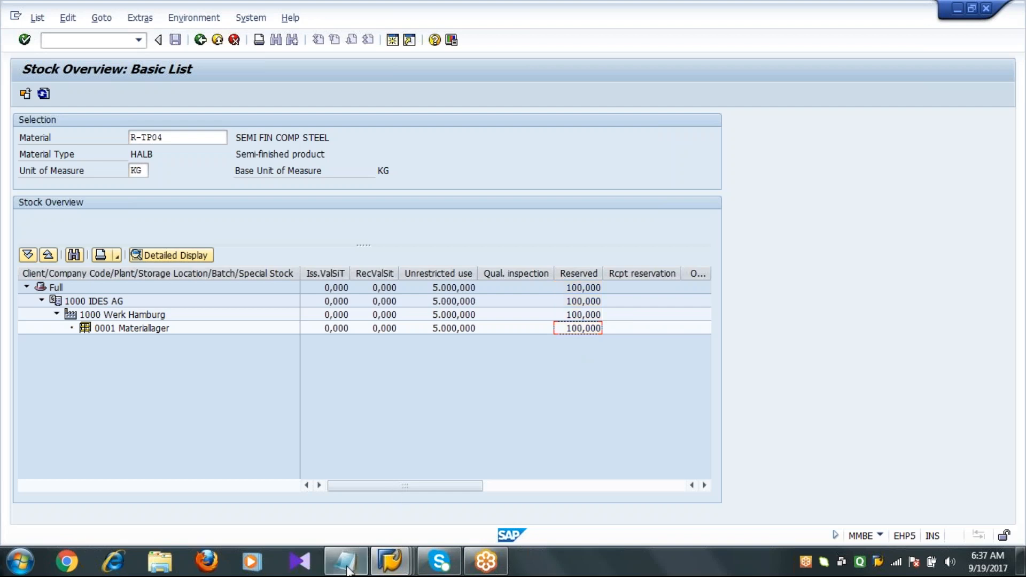
In Notepad, add the line 'Release Production Order - CO02' to the process notes.
click(345, 561)
click(460, 323)
key(Return)
text(R)
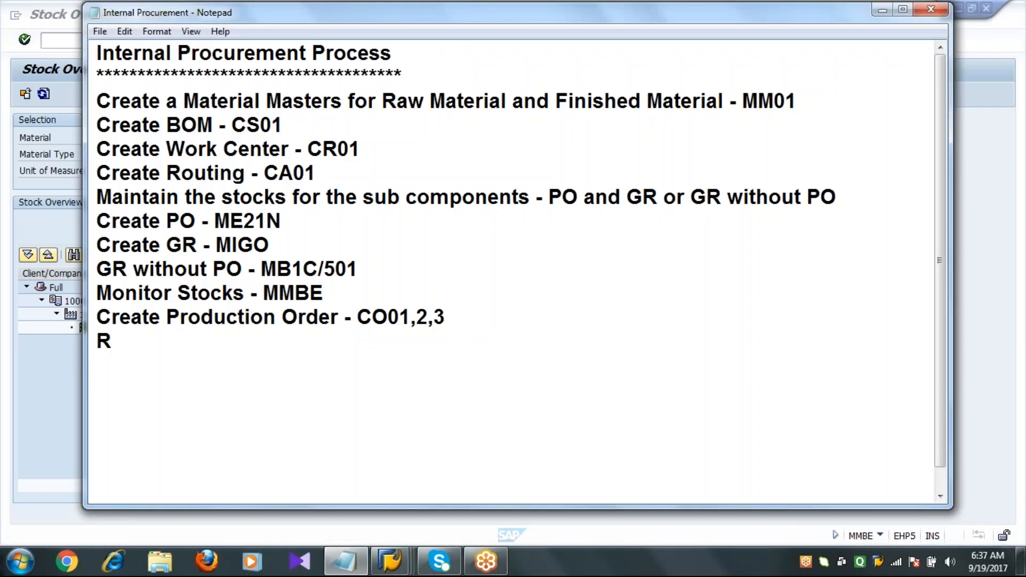
text(elease )
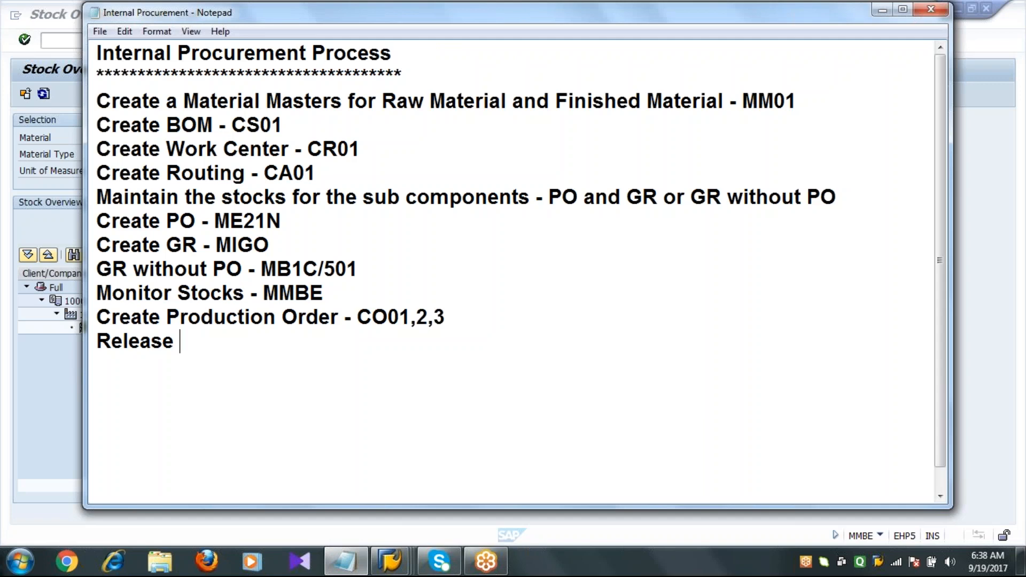
text(Produc)
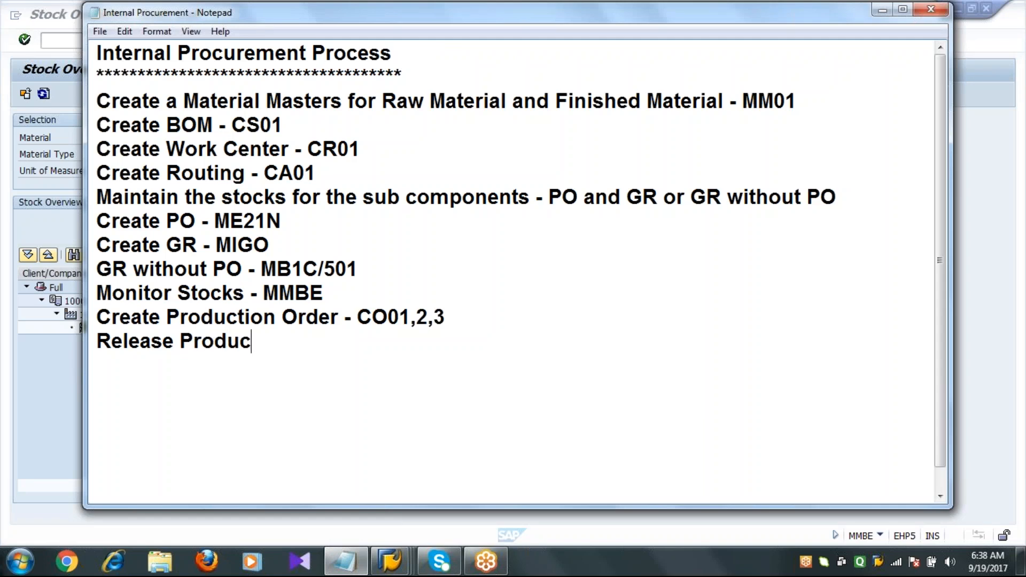
text(tion Order - CO02)
key(Return)
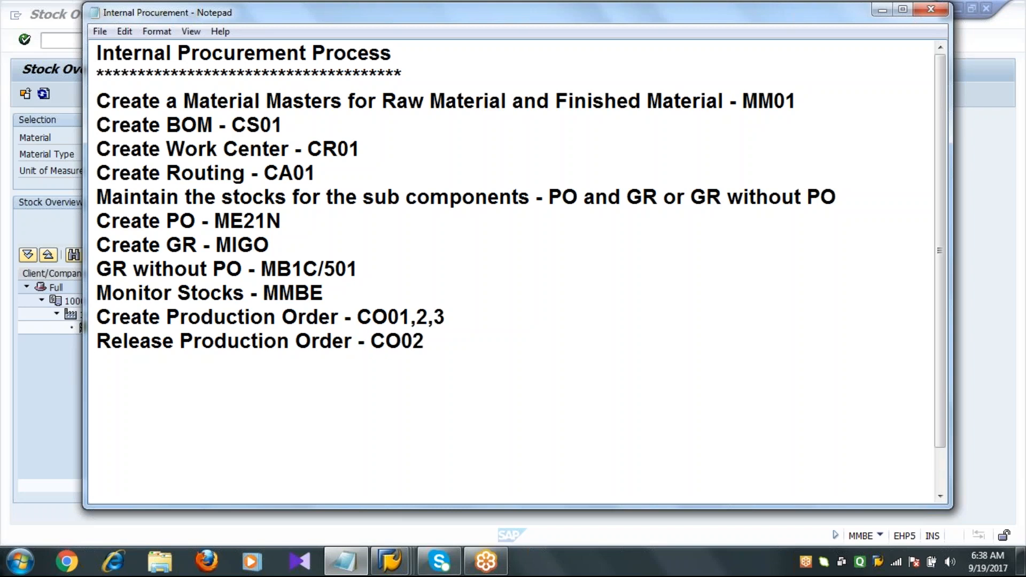
Back in SAP, open production order 60003605 in change mode with transaction CO02.
click(47, 427)
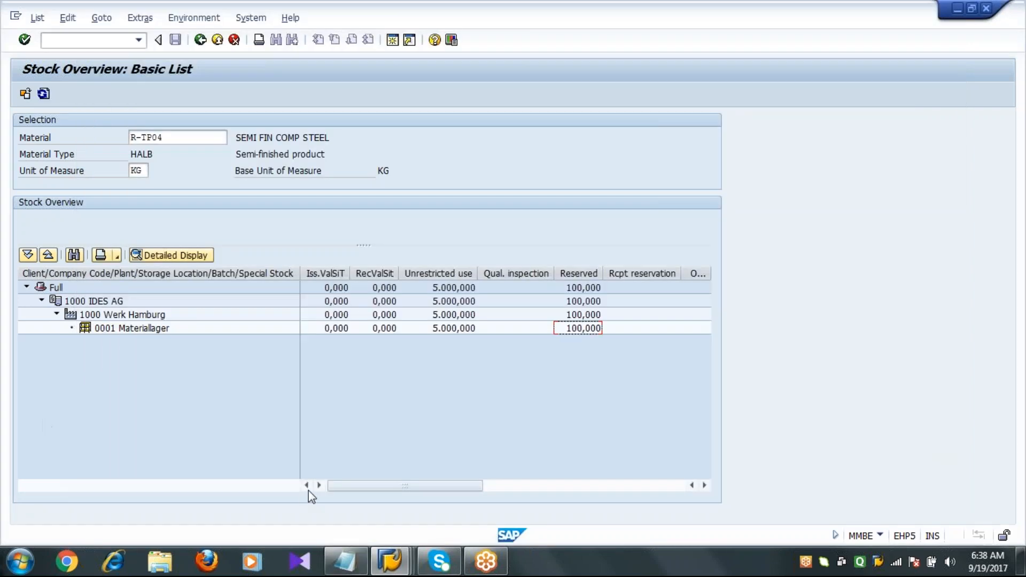
mouse_move(390, 561)
click(401, 508)
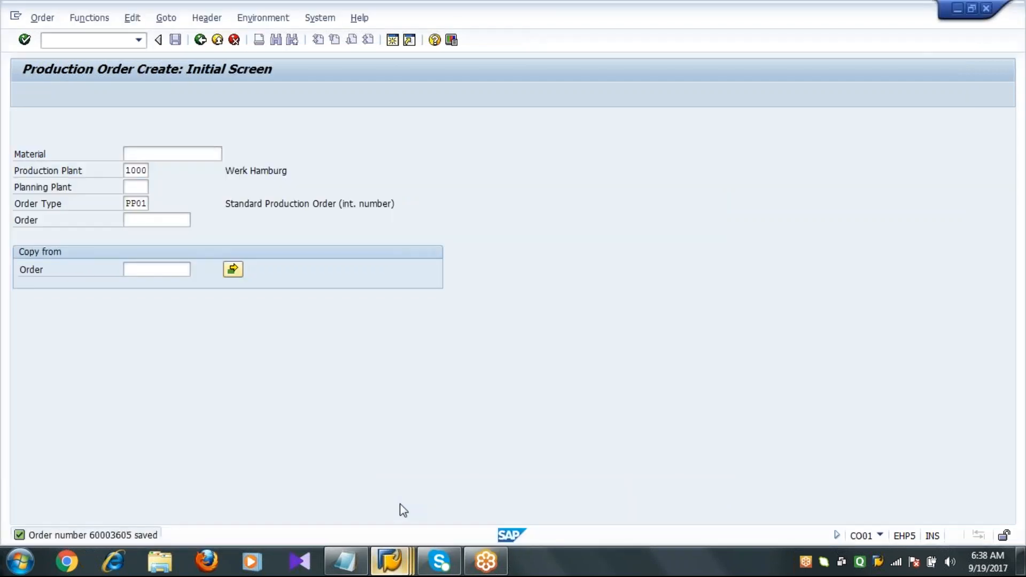
click(80, 40)
text(/nco03)
key(Return)
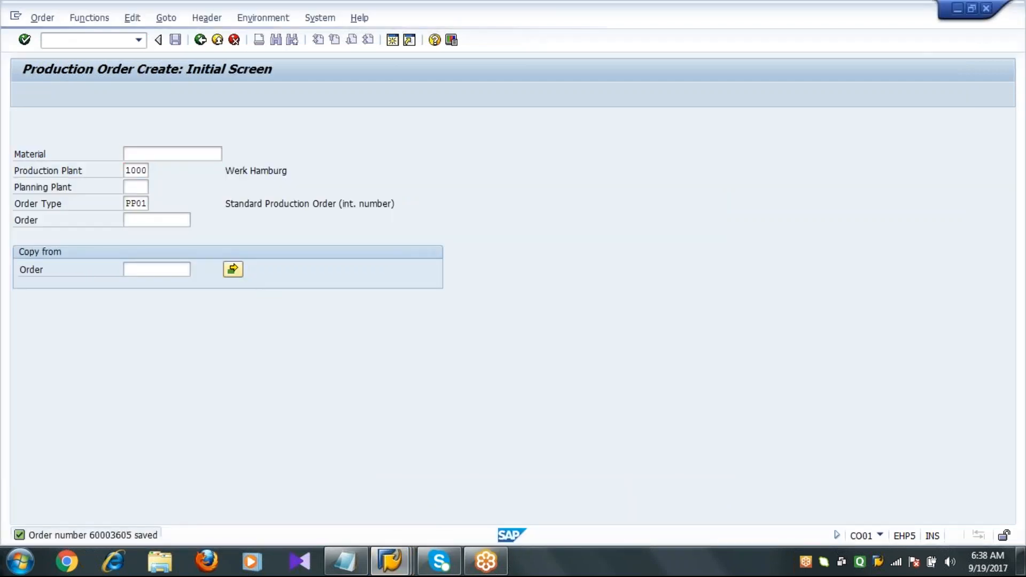
click(169, 154)
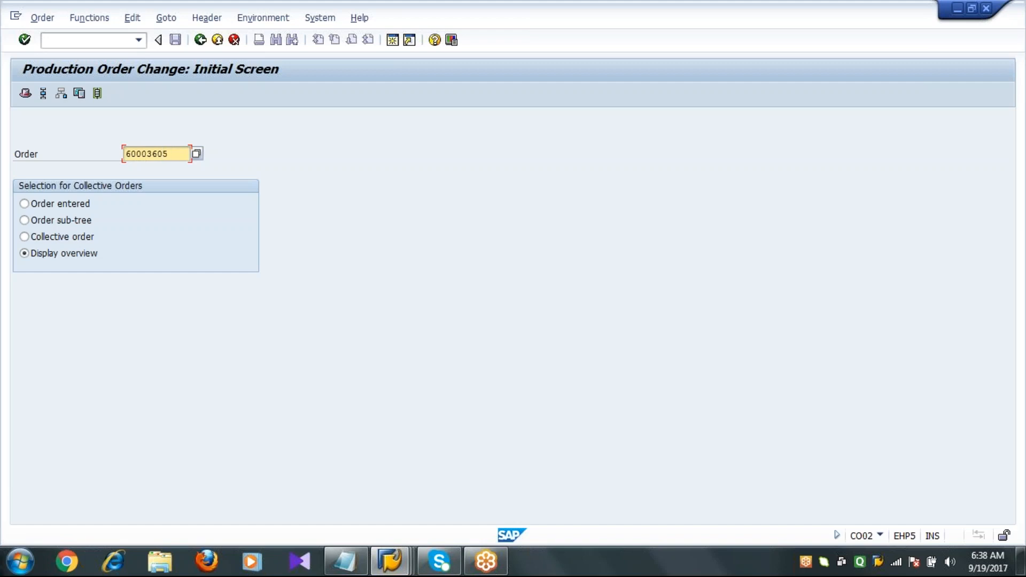
key(Return)
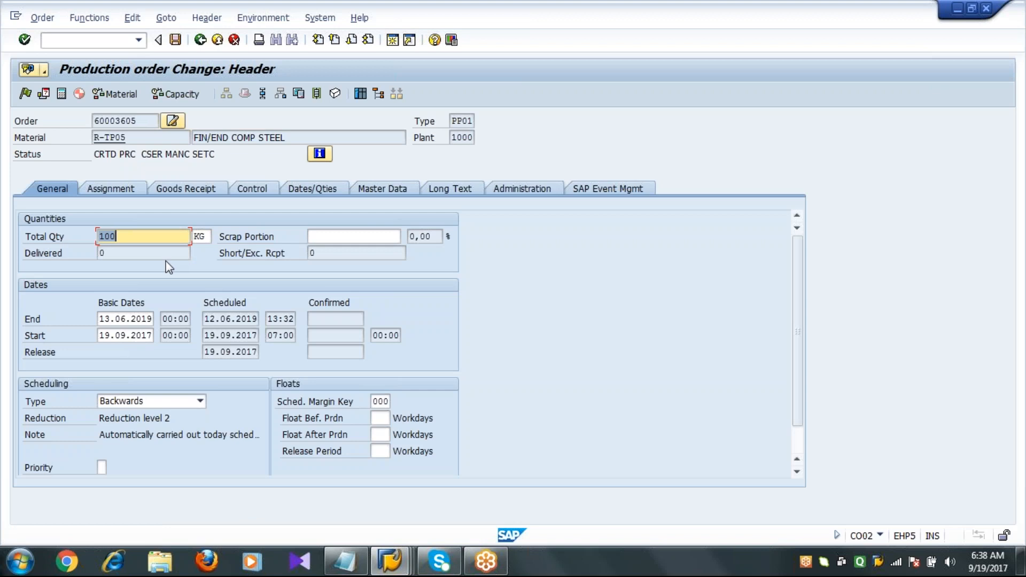
Examine the order's system status and release production order 60003605.
click(33, 156)
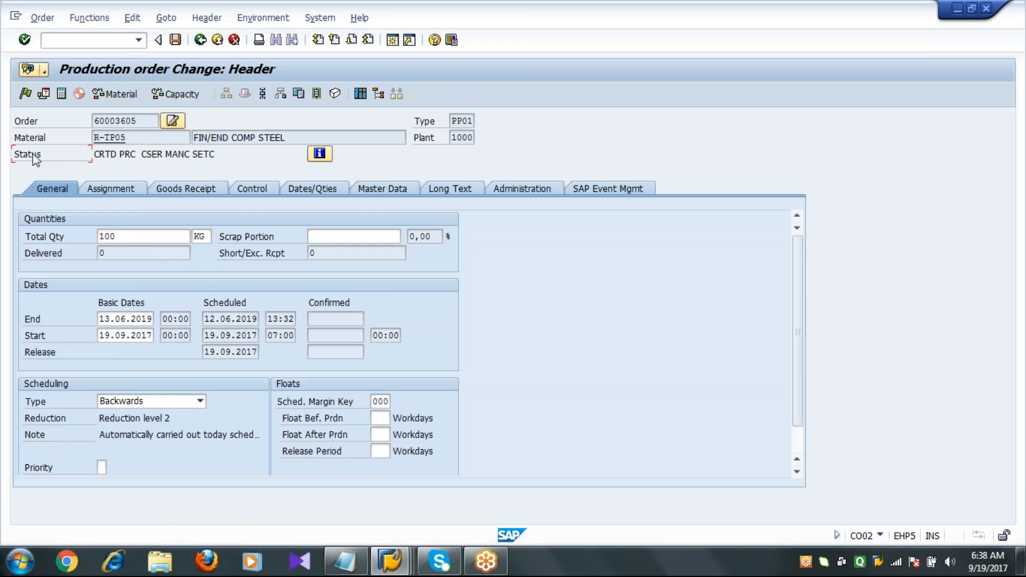
drag(93, 155, 118, 147)
click(118, 154)
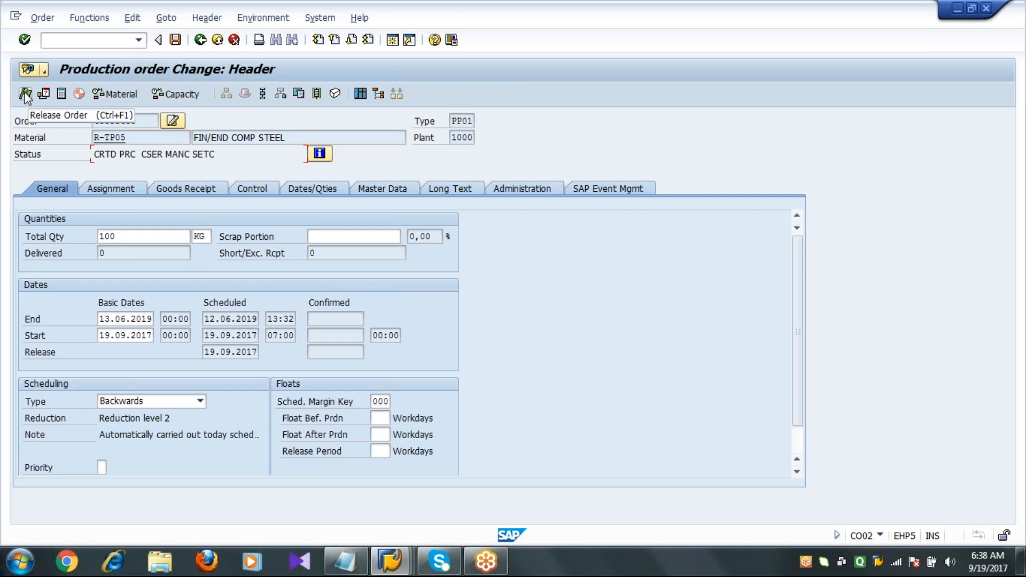
click(95, 155)
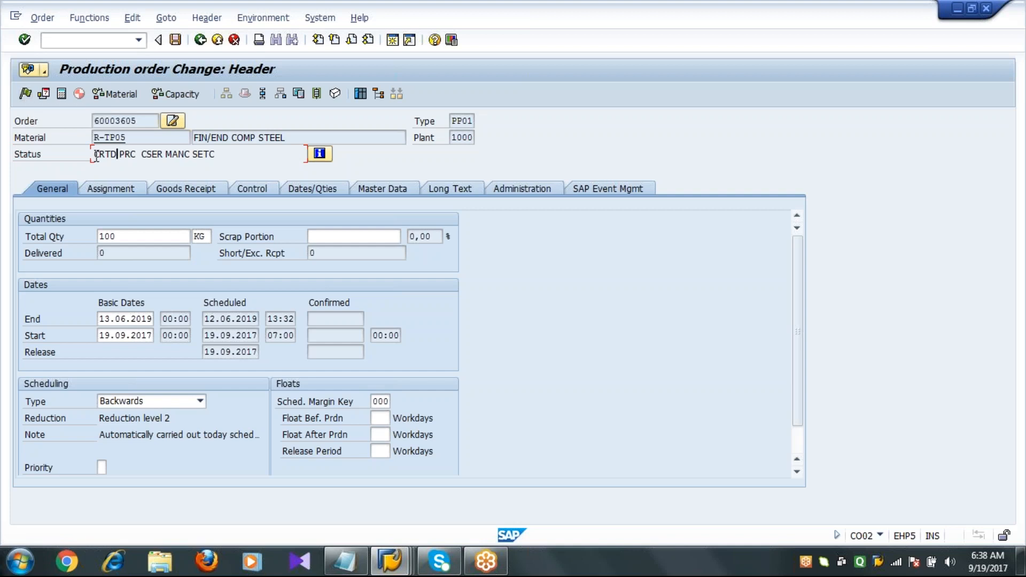
drag(93, 155, 117, 155)
click(112, 155)
click(26, 93)
Save the released order, confirming despite the cost calculation error.
click(91, 156)
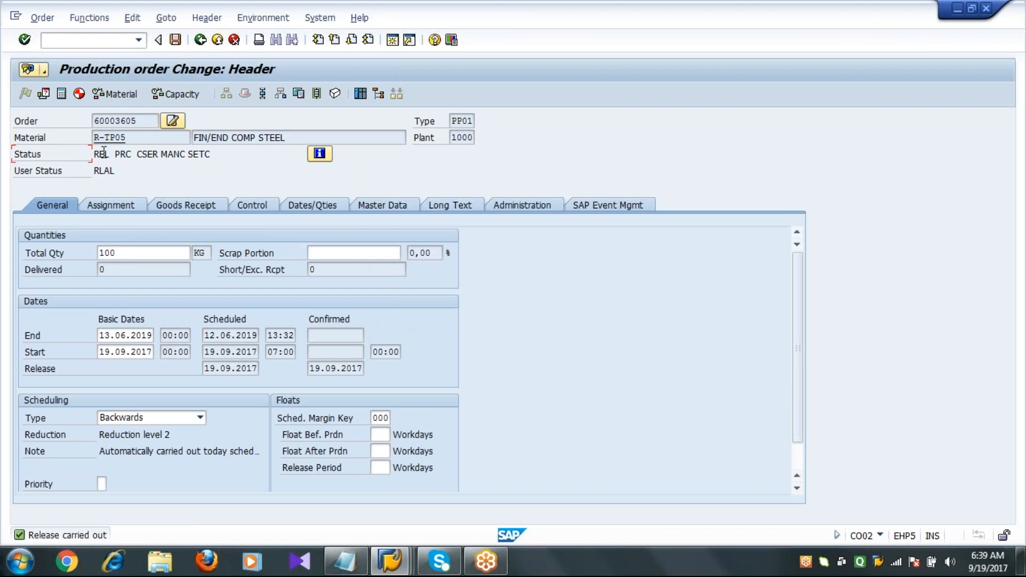
drag(112, 155, 84, 168)
click(105, 155)
click(174, 40)
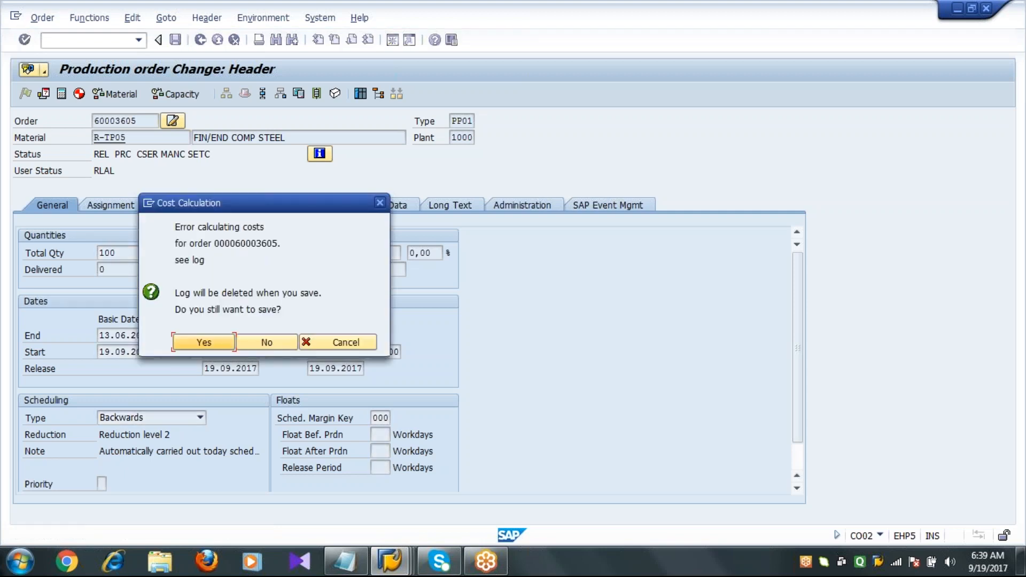
click(205, 345)
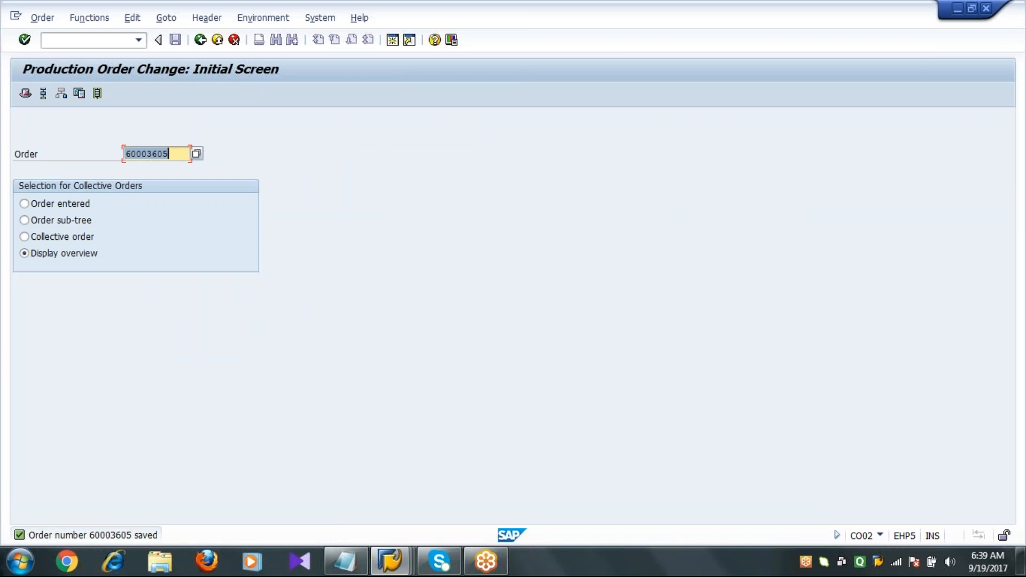
Leave the order change transaction and switch to the Notepad process notes.
click(180, 153)
drag(181, 153, 92, 169)
click(199, 40)
click(344, 561)
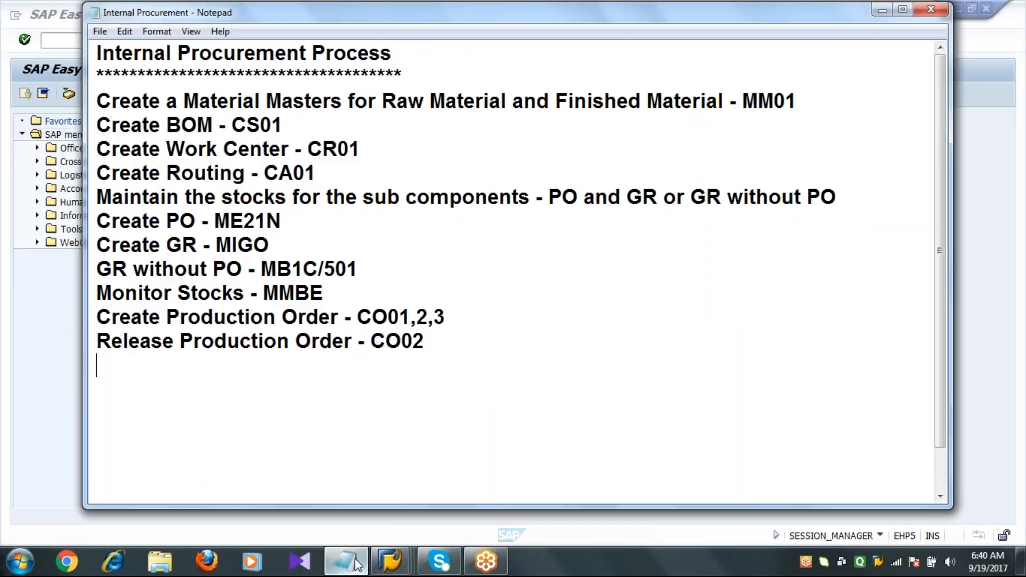
Add the line "GI wref to Production Order or wref to Reservation - MB1A/261" to the process notes.
text(G)
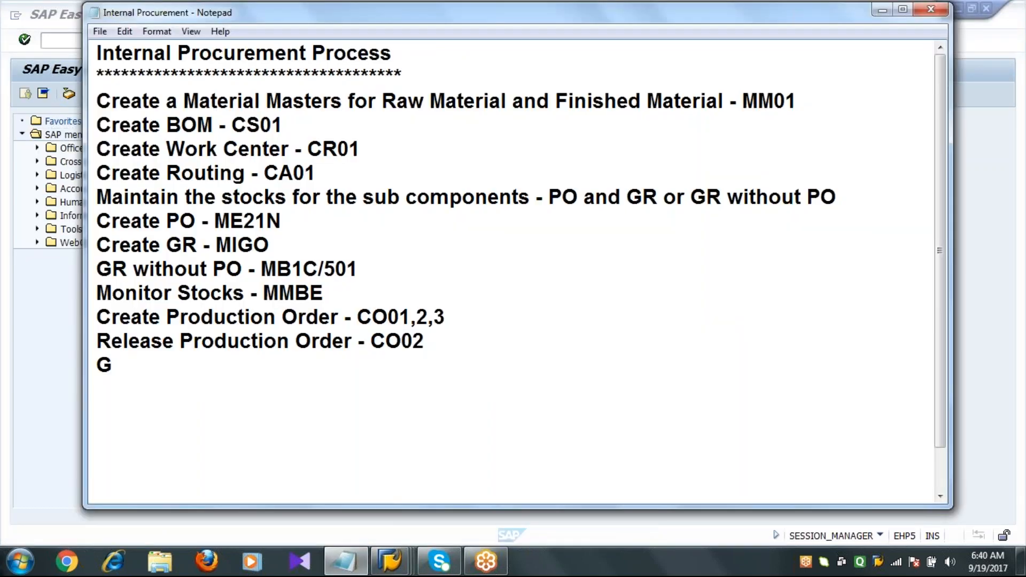
text(I wref)
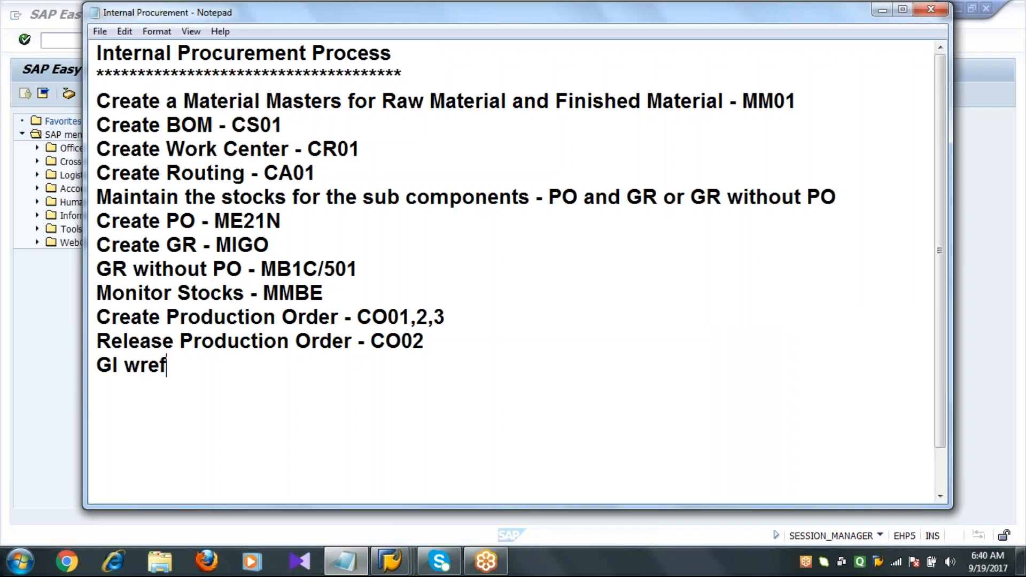
text( to Productio)
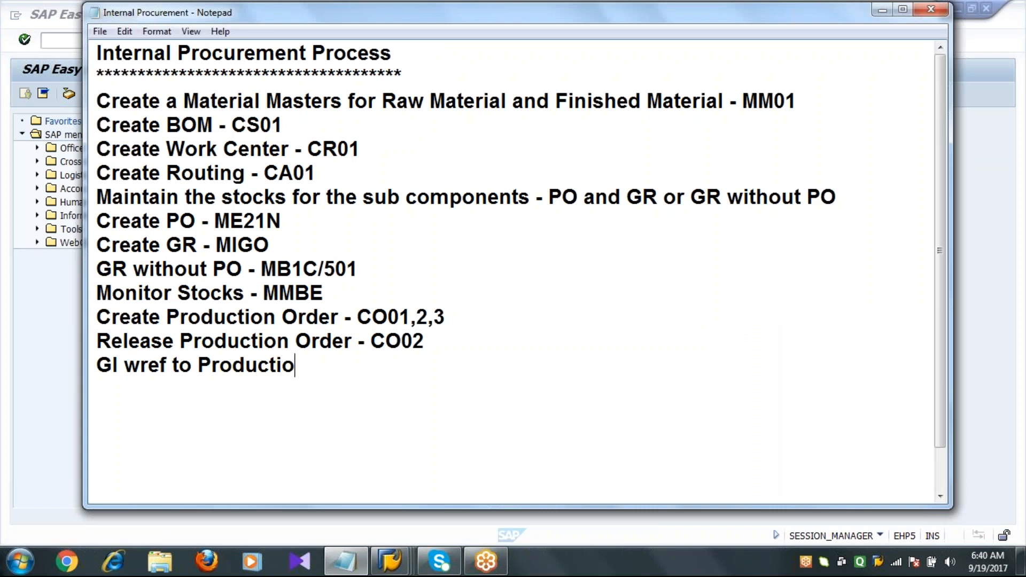
text(n Order )
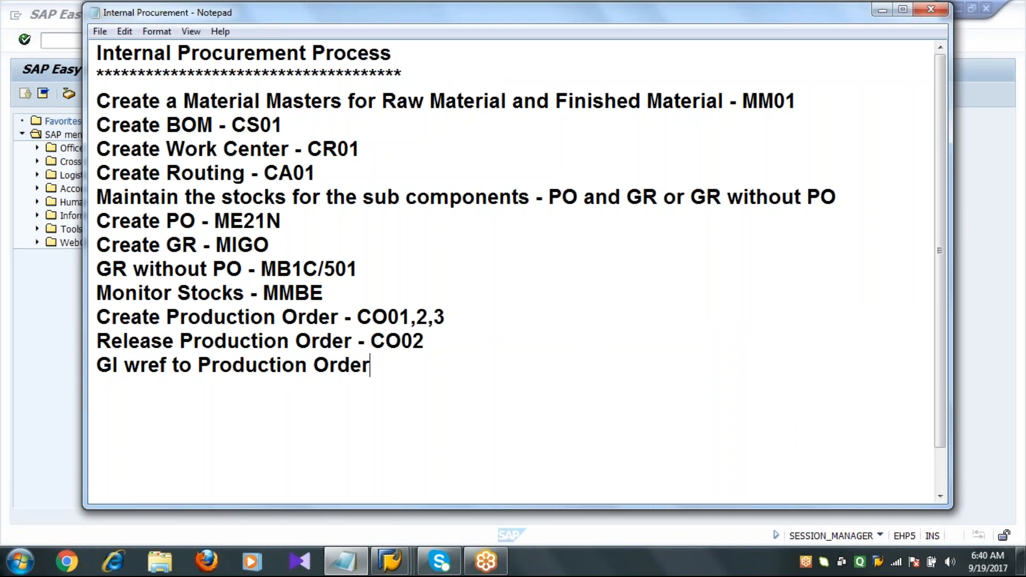
text(or wre)
text(f )
text(to )
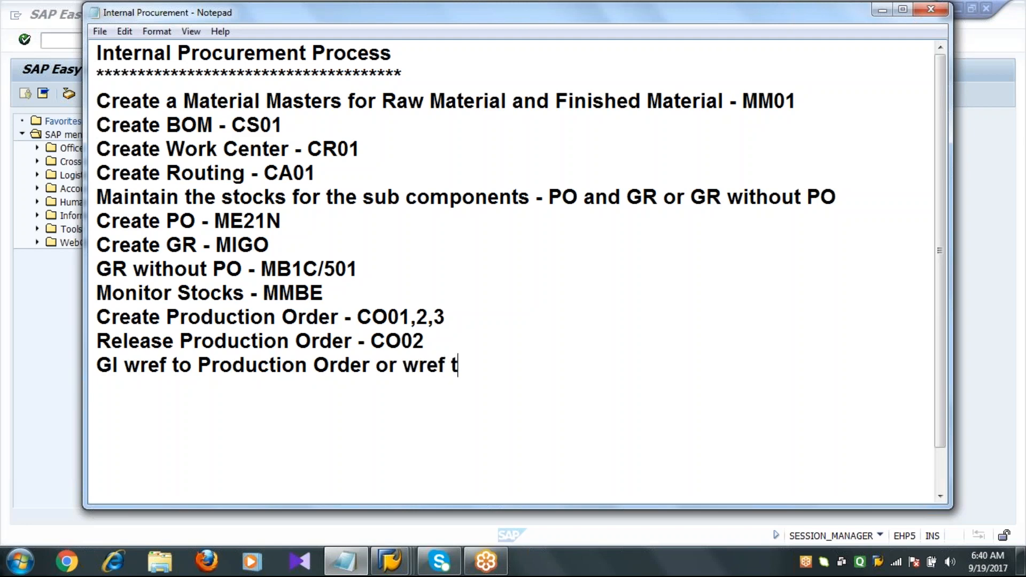
text(Rese)
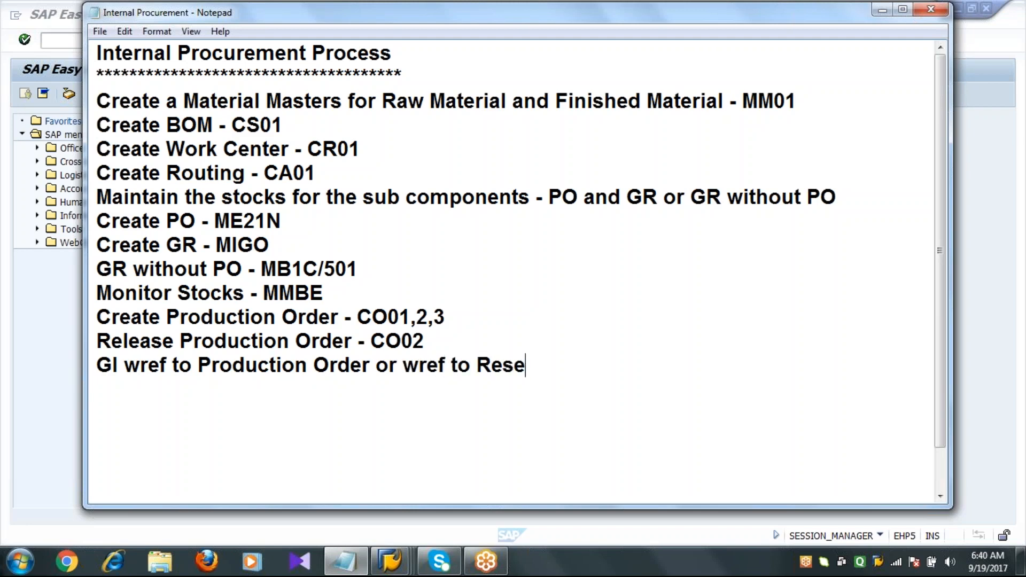
text(rvation)
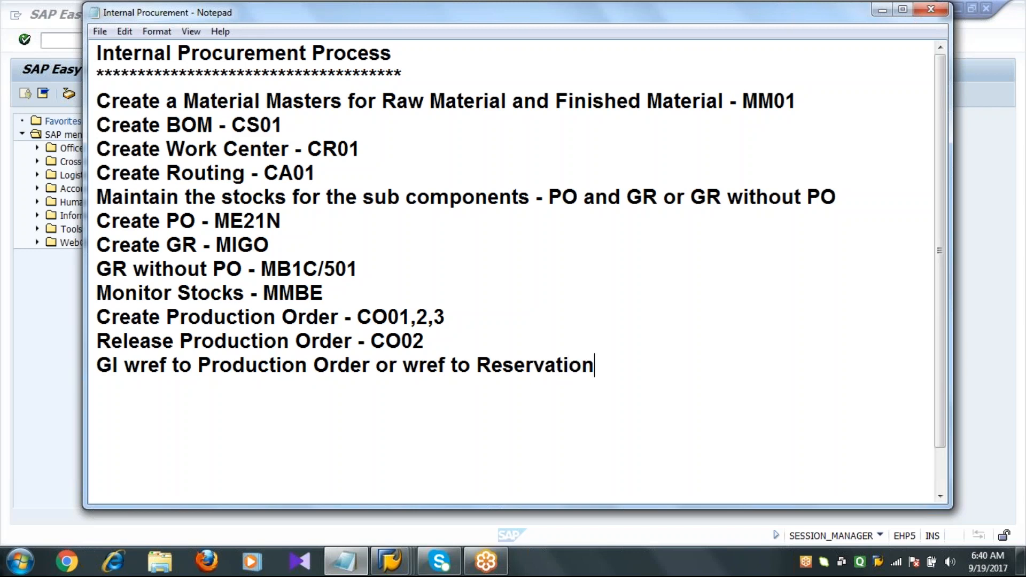
text( - MB1A/261)
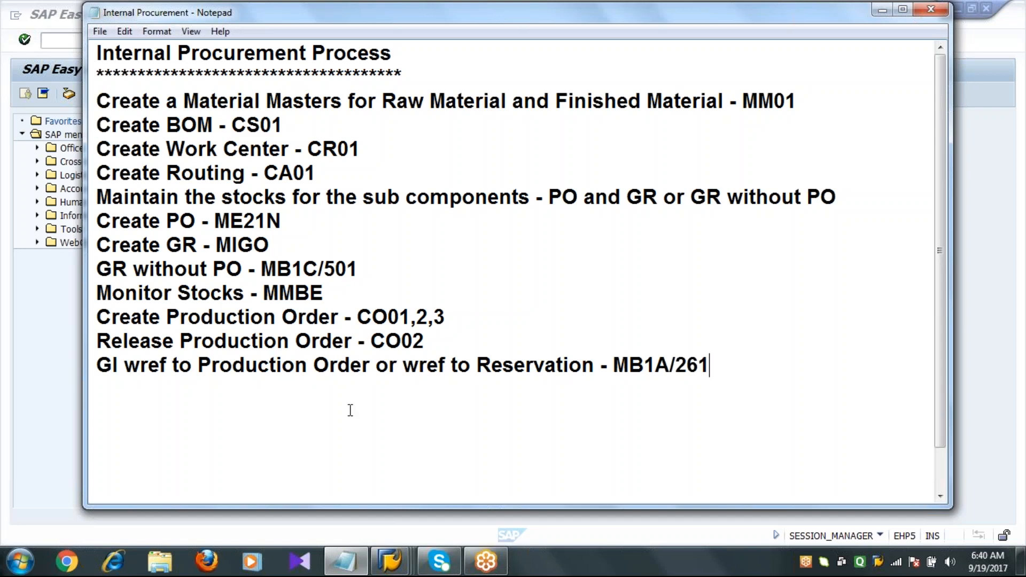
Return to SAP and open production order 60003605 in change mode with transaction CO02.
click(63, 440)
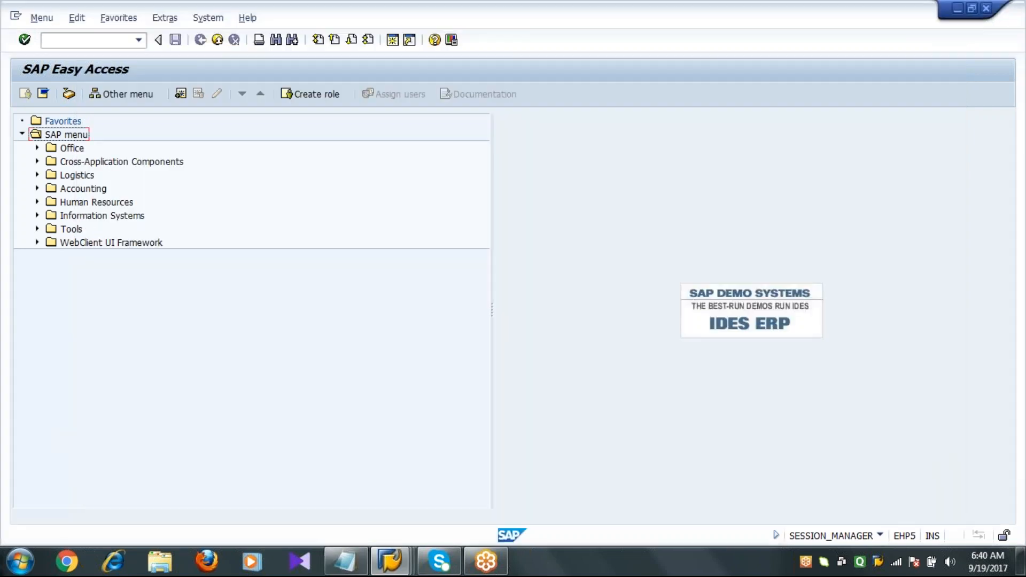
click(123, 40)
text(CO02)
key(Return)
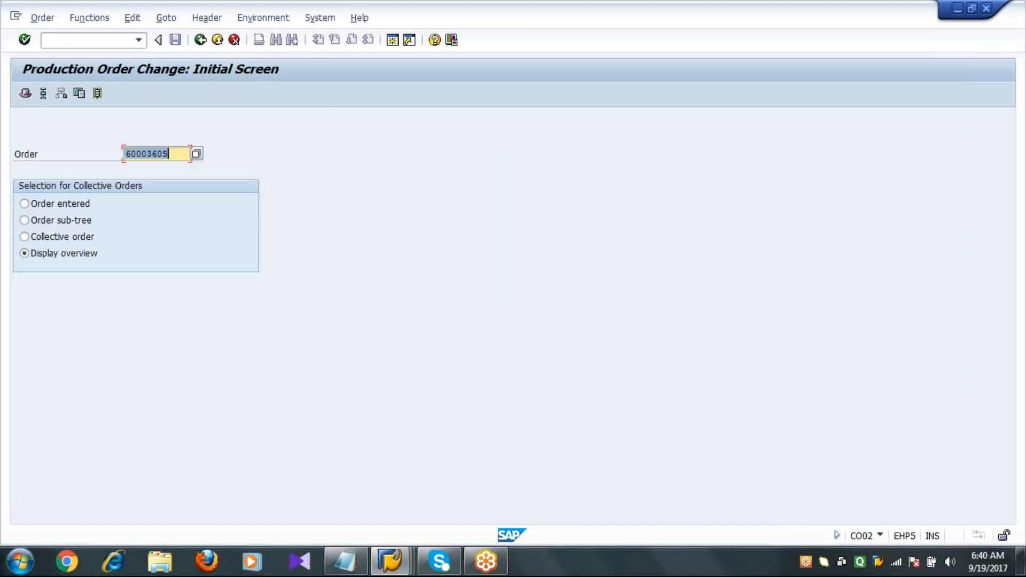
key(Return)
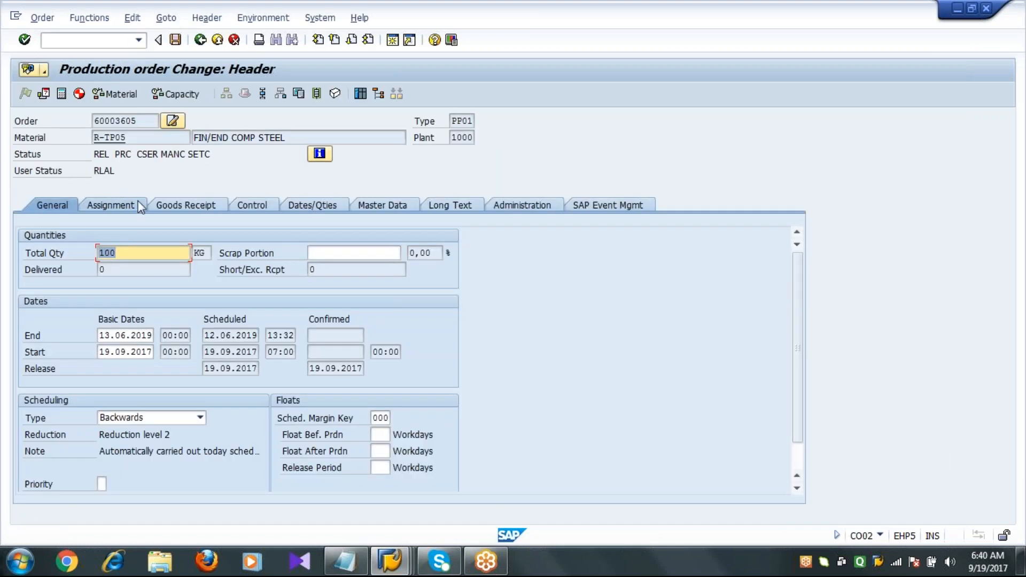
Copy the order's reservation number from its assignment data and leave the order change transaction.
click(138, 205)
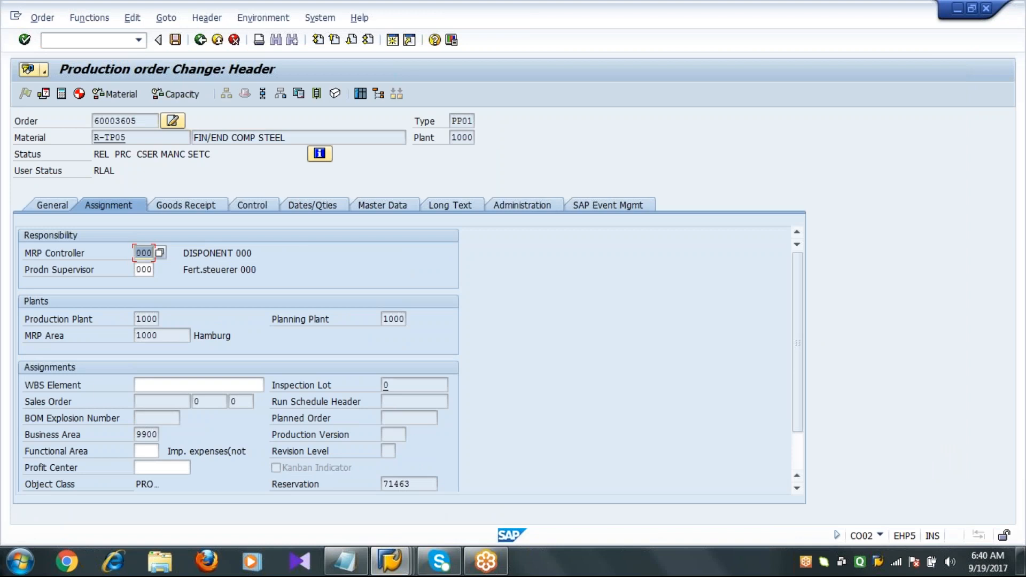
click(799, 457)
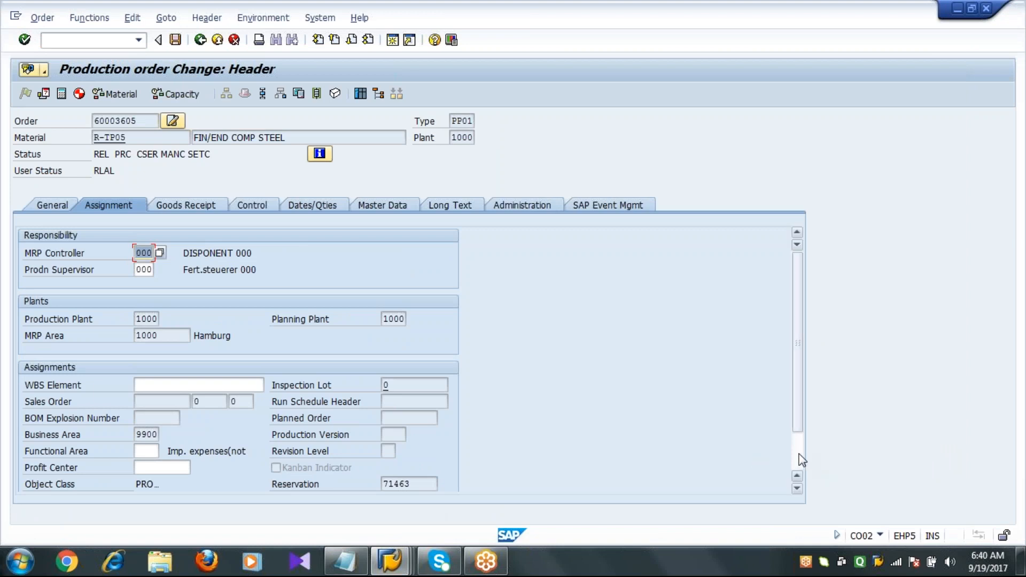
click(406, 434)
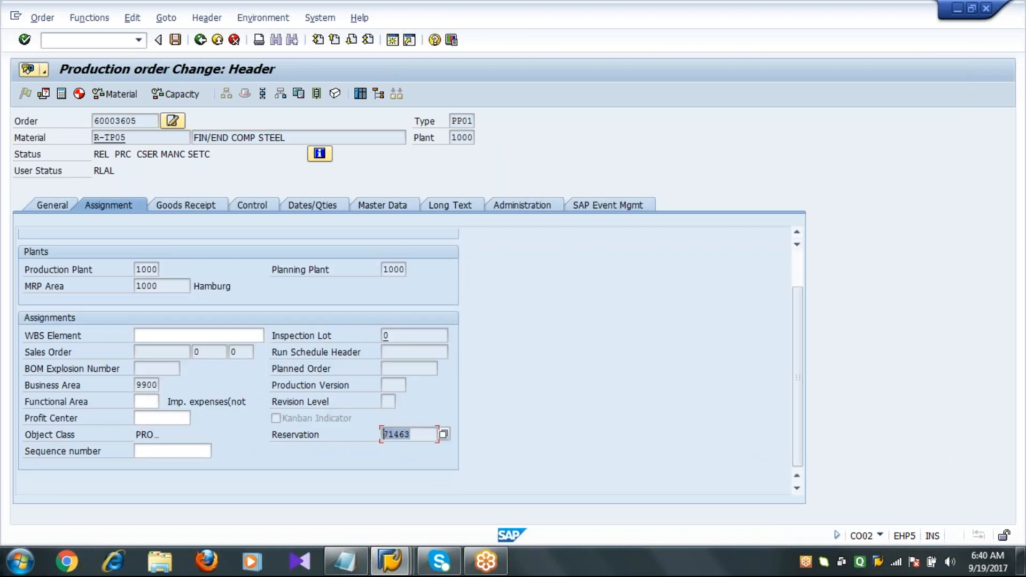
key(ctrl+c)
click(200, 41)
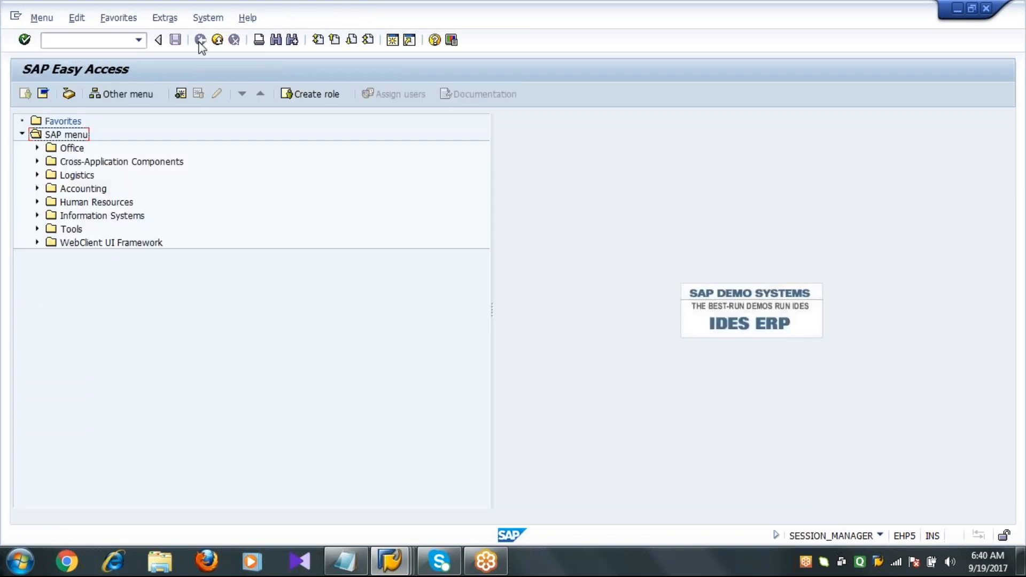
In the stock overview window, display material R-TP01 and examine its reserved and unrestricted-use quantities.
mouse_move(390, 561)
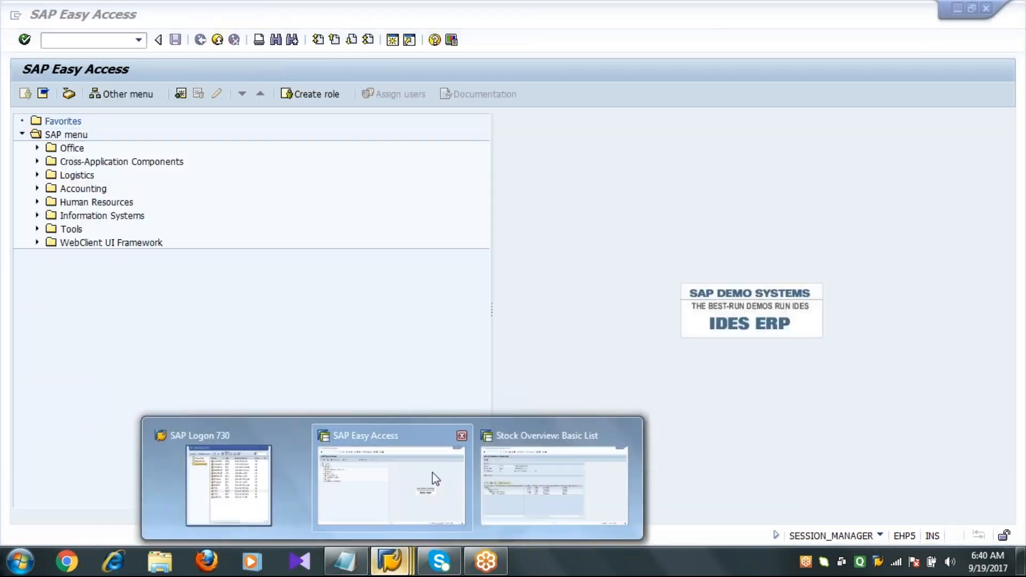
click(499, 490)
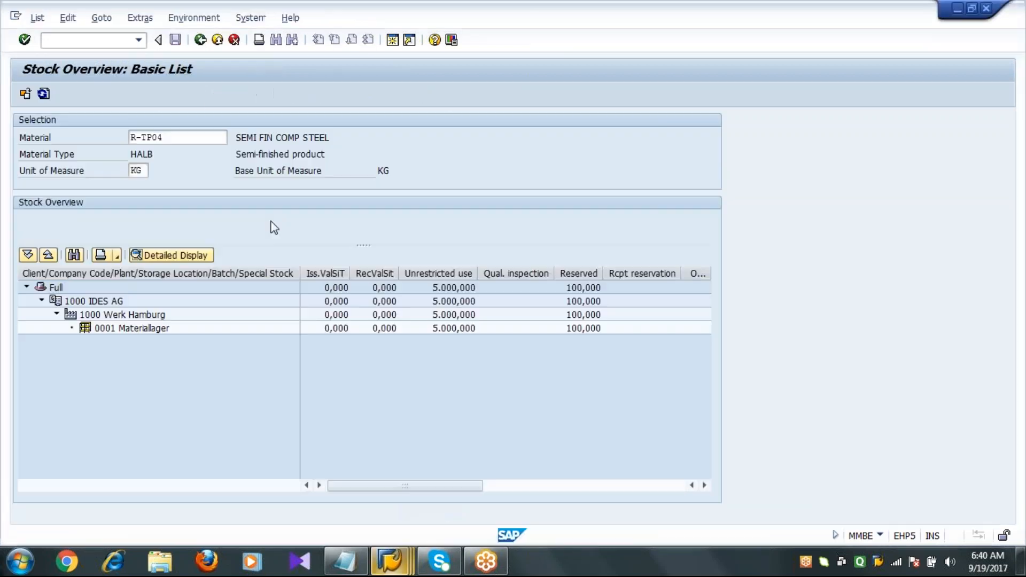
click(203, 139)
key(BackSpace)
text(1)
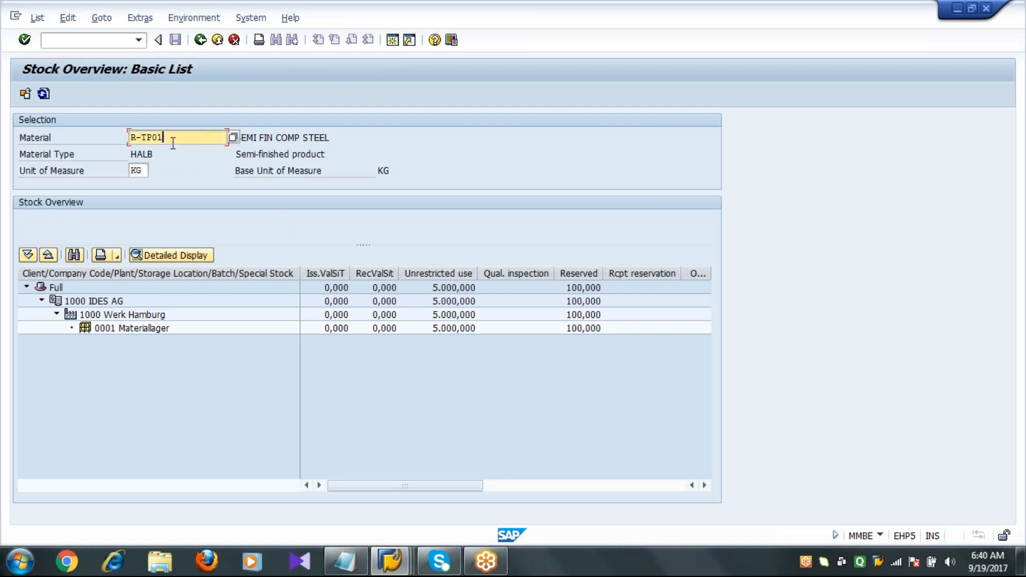
click(25, 94)
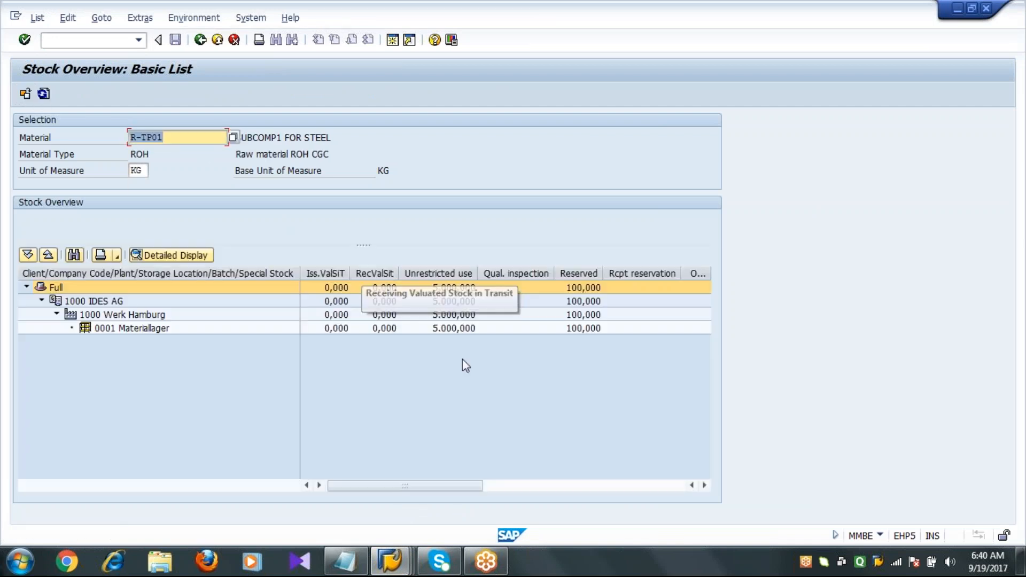
click(578, 275)
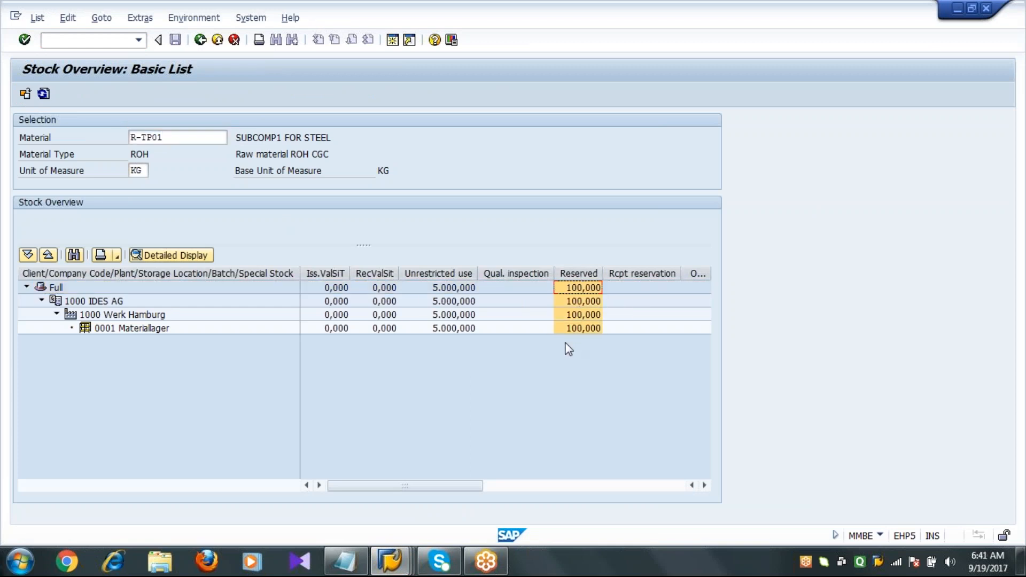
click(440, 274)
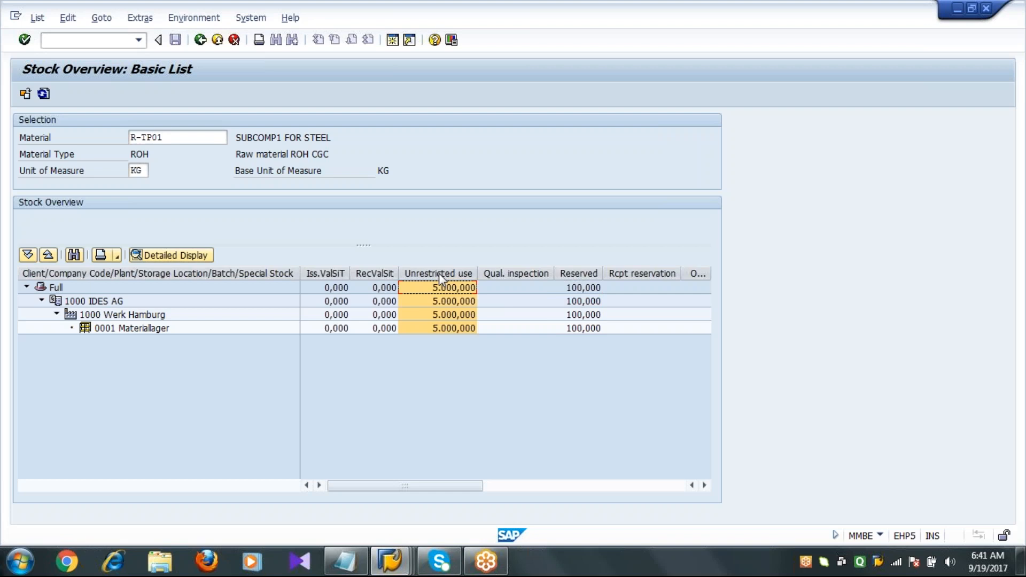
Start goods issue transaction MB1A with movement type 261, referencing reservation 71463.
mouse_move(397, 553)
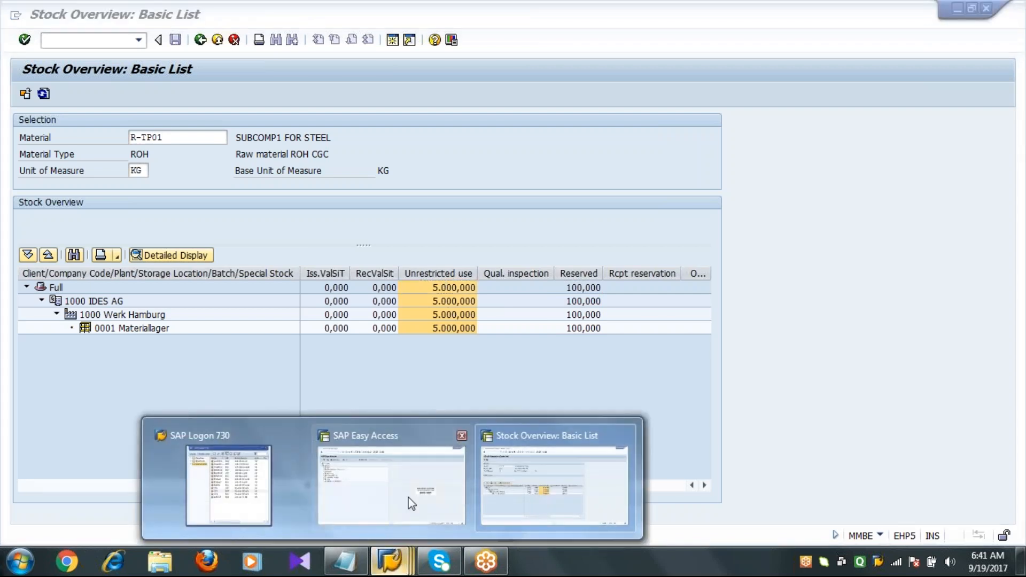
click(393, 465)
click(113, 40)
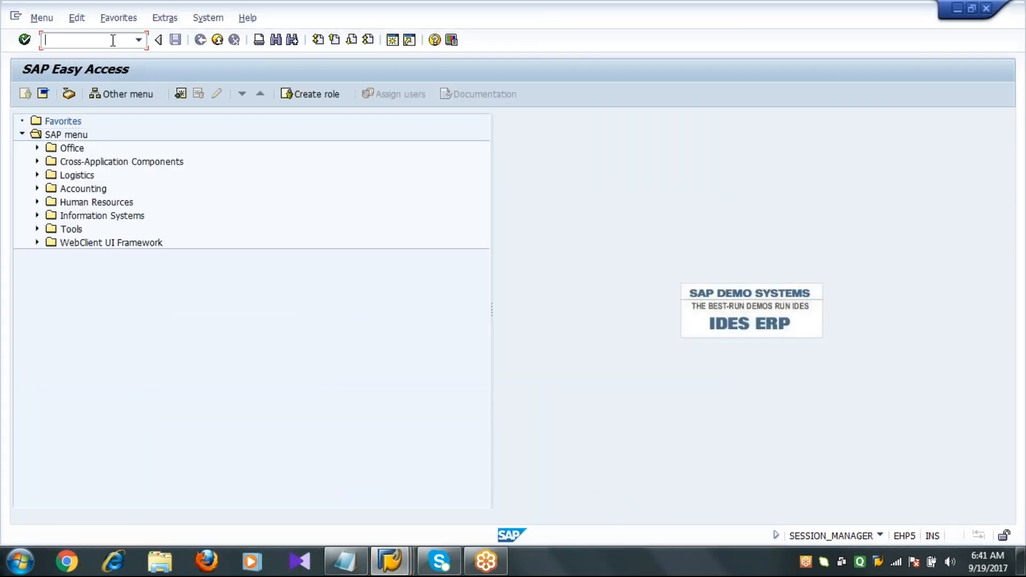
text(mb)
key(BackSpace)
key(BackSpace)
text(MB1A)
key(Return)
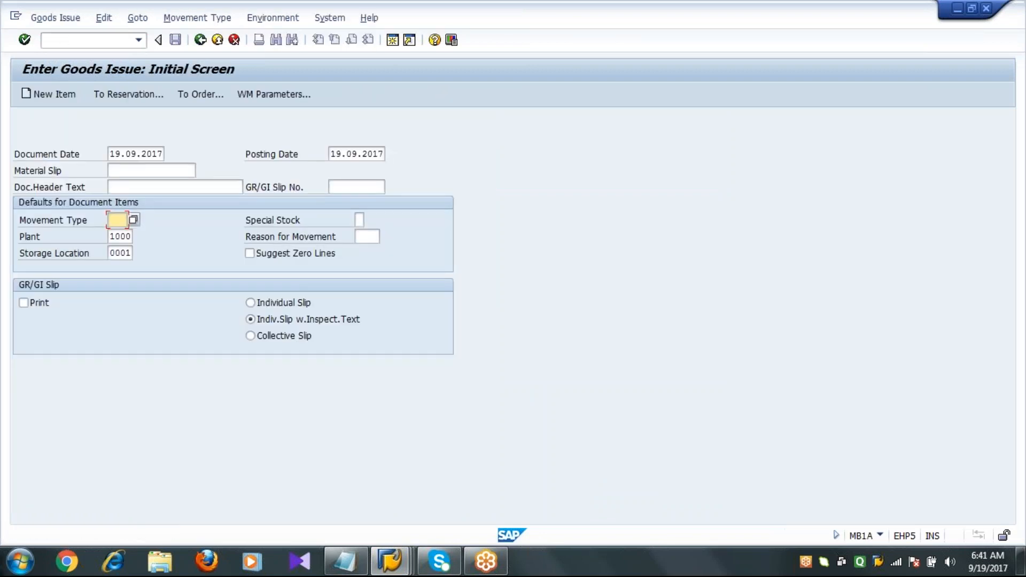
text(261)
click(122, 88)
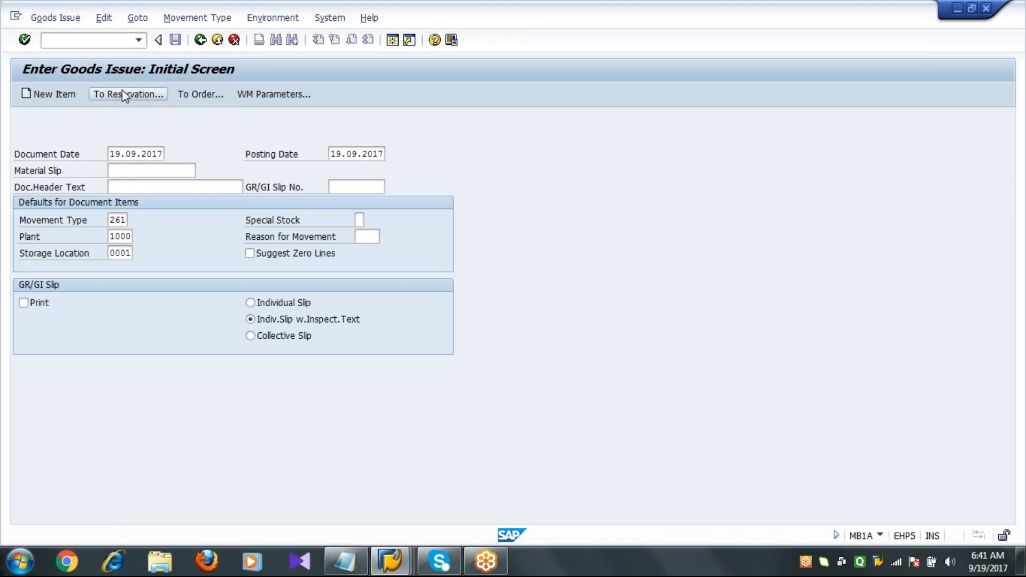
text(71463)
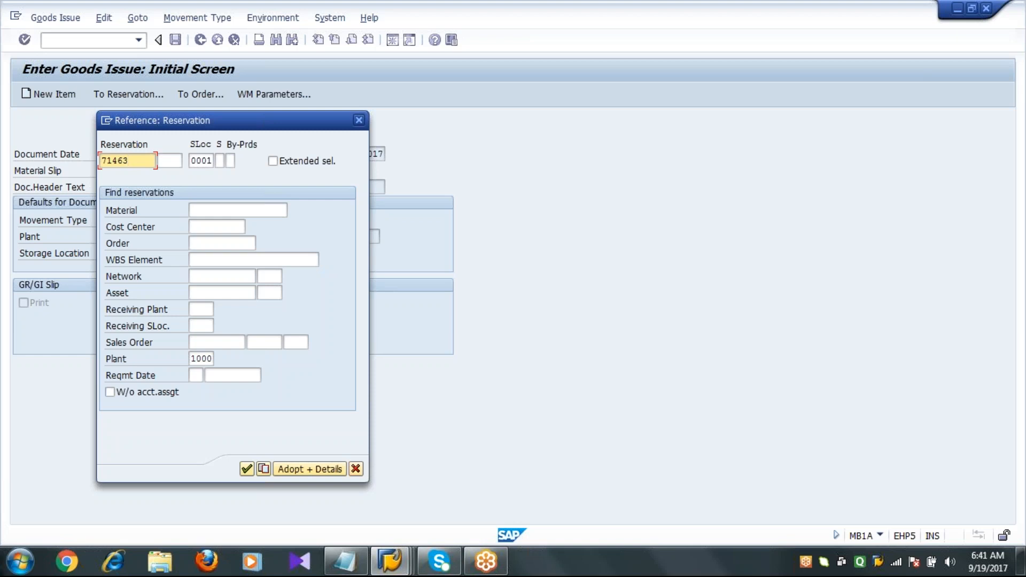
key(Return)
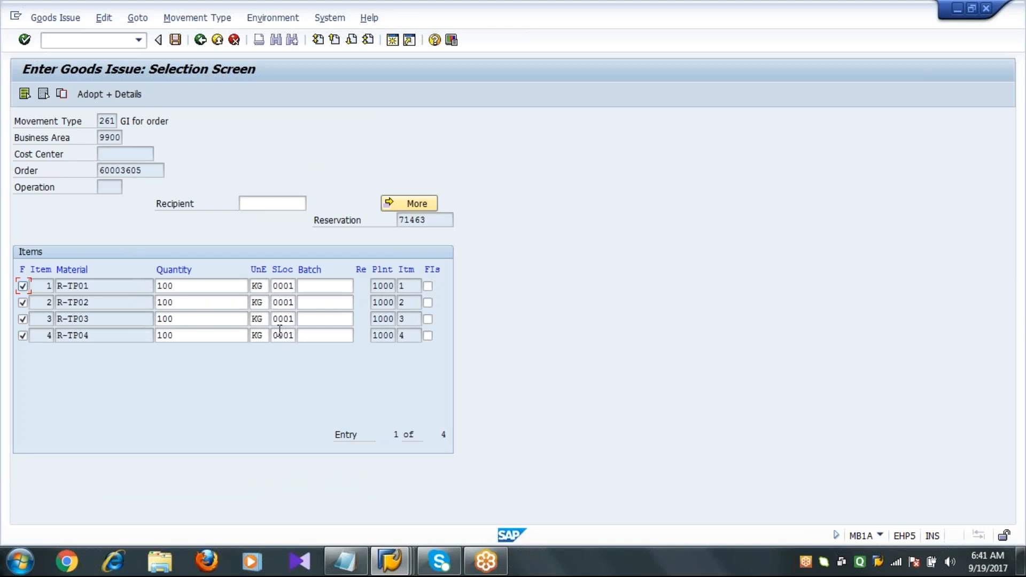
Review the reservation items, their quantities and the order number, copying the order number.
drag(426, 220, 380, 223)
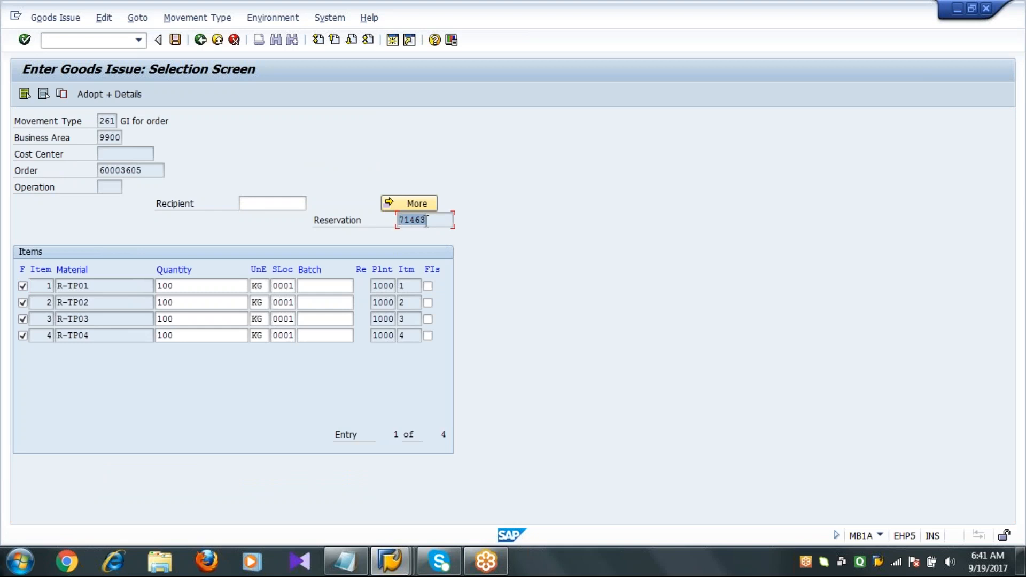
click(227, 287)
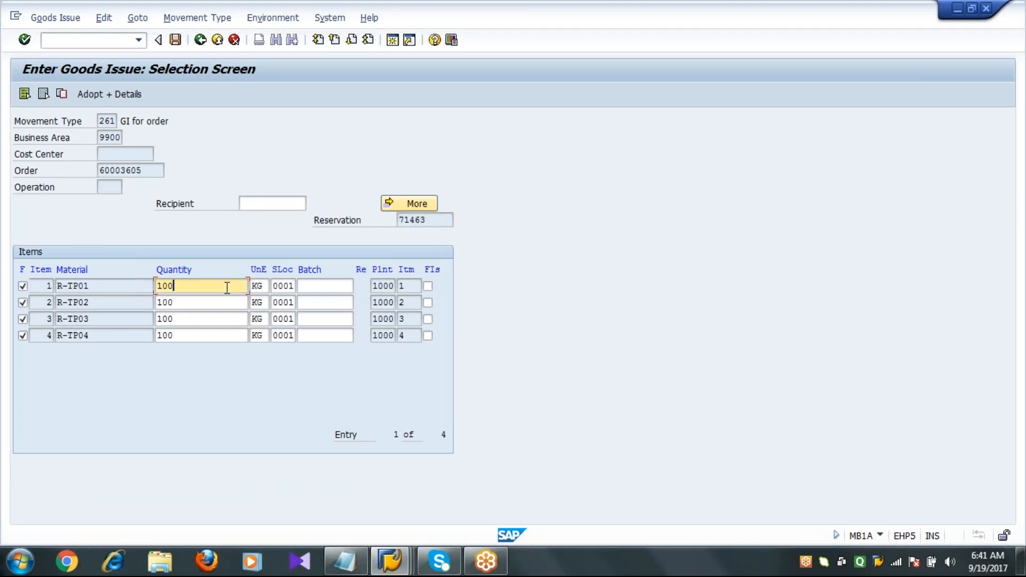
key(Down)
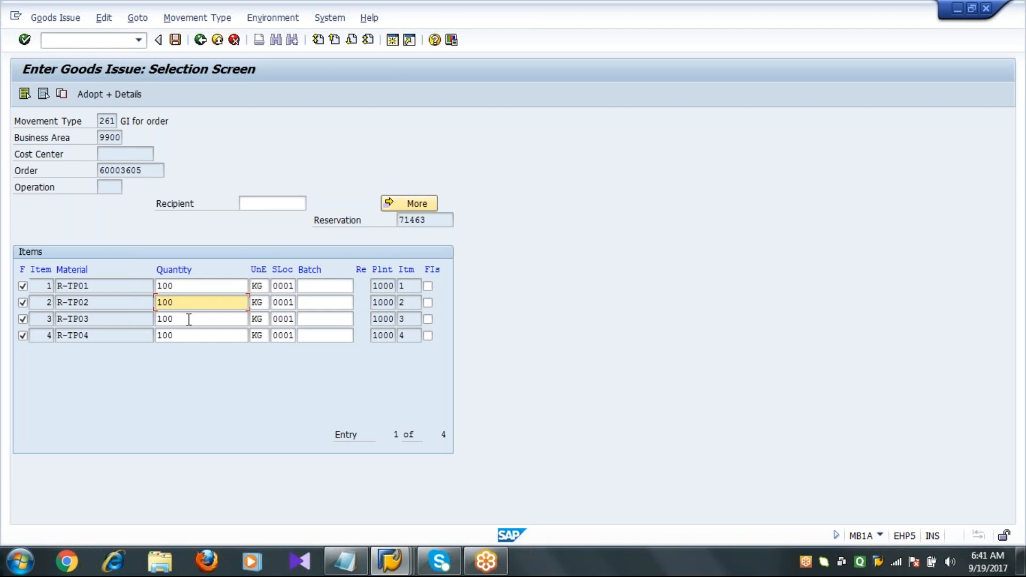
key(Down)
key(Down)
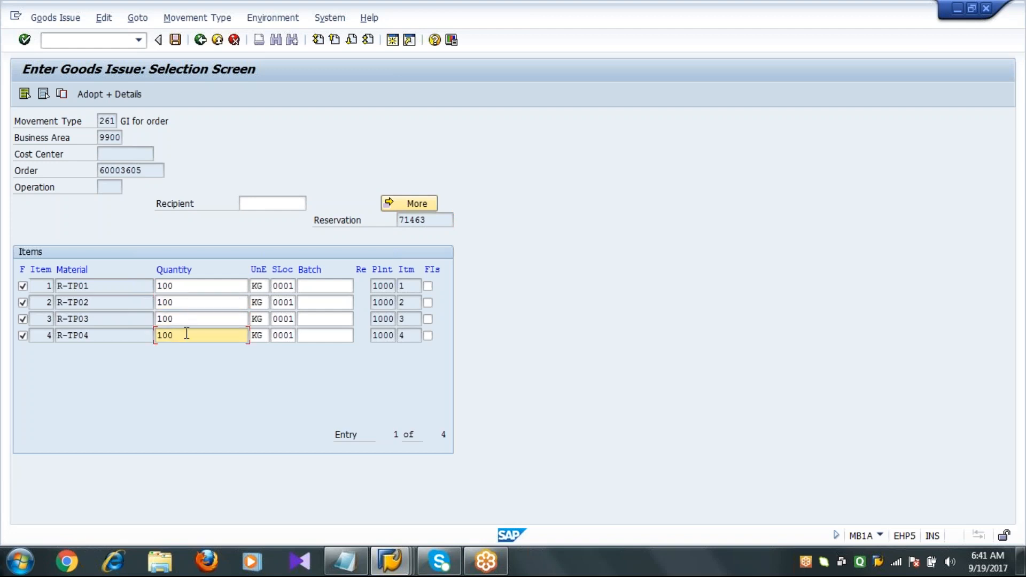
click(188, 286)
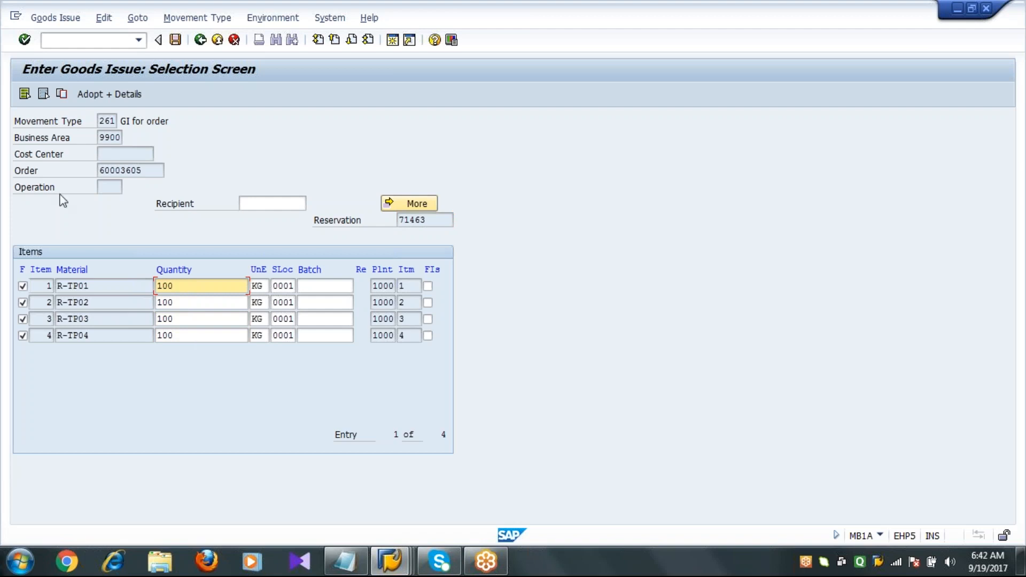
double_click(151, 170)
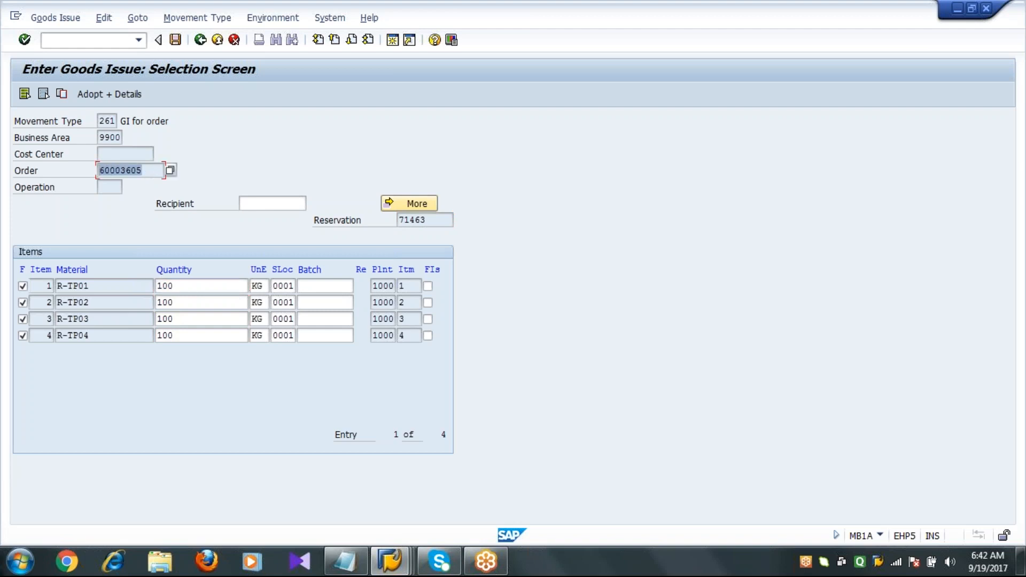
key(ctrl+c)
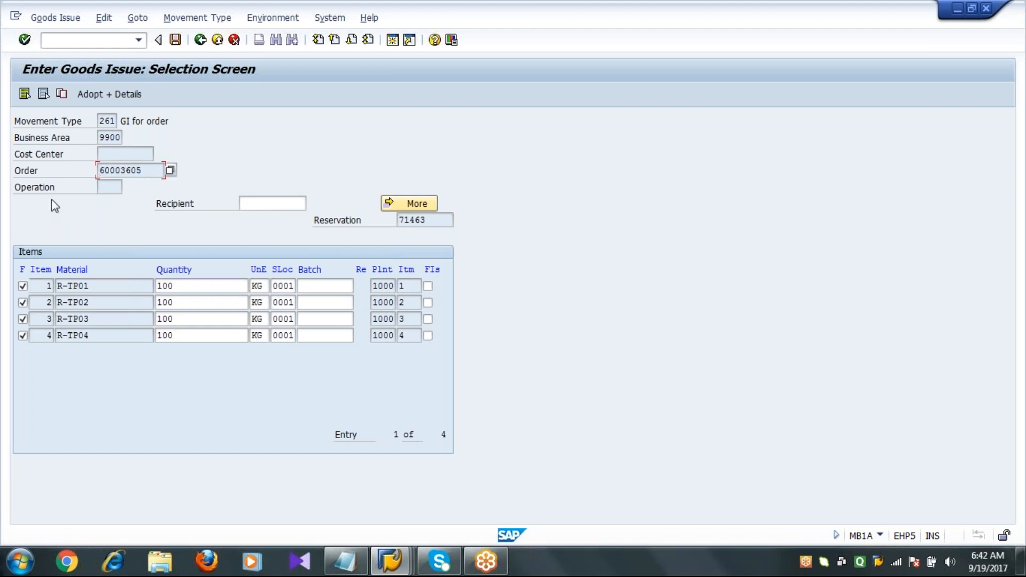
click(185, 334)
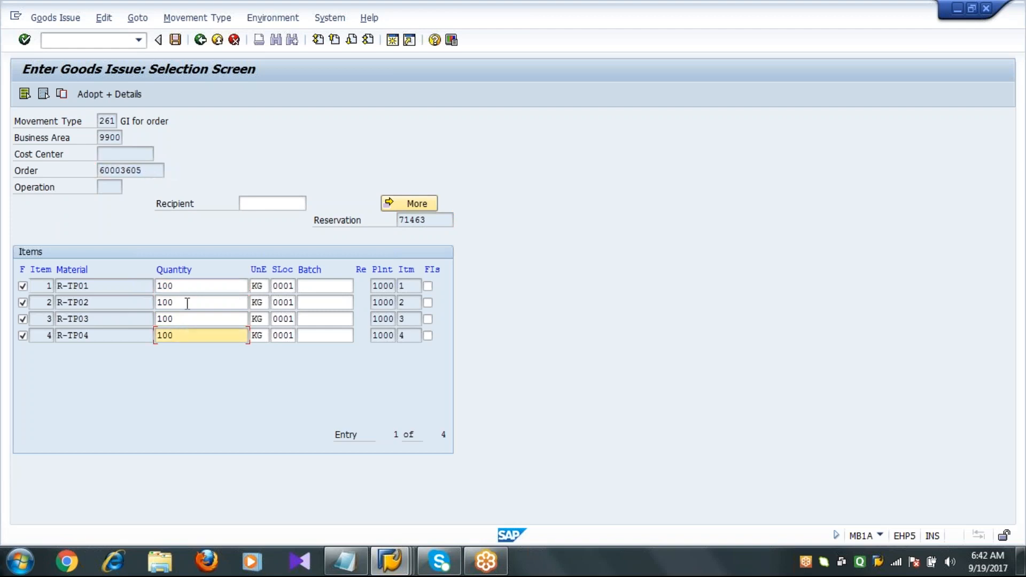
Try to post the goods issue for the reservation items.
click(176, 40)
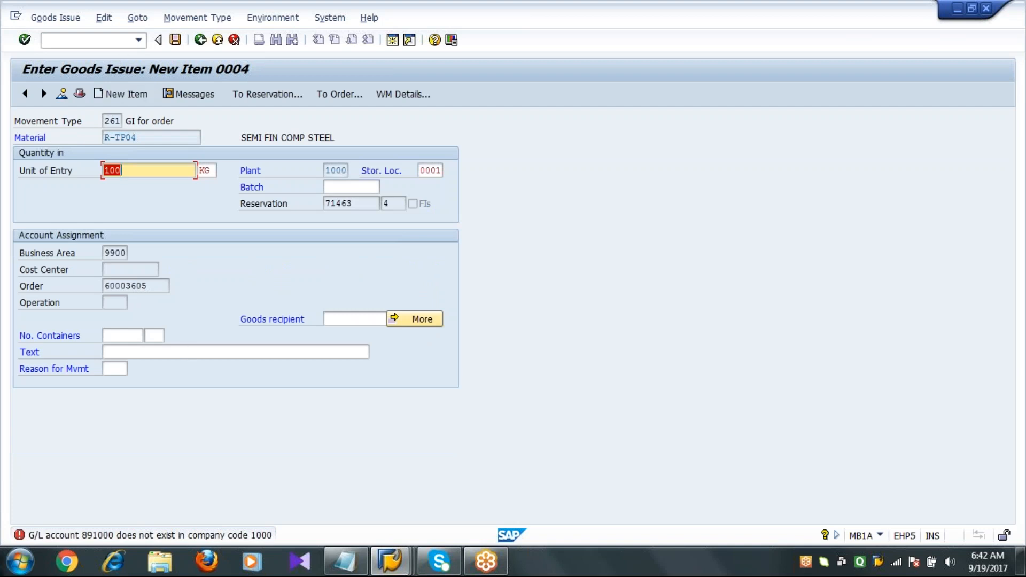
Open G/L account 891000 for company code 1000 in the central G/L account maintenance transaction FS00.
click(59, 41)
text(/NFS00)
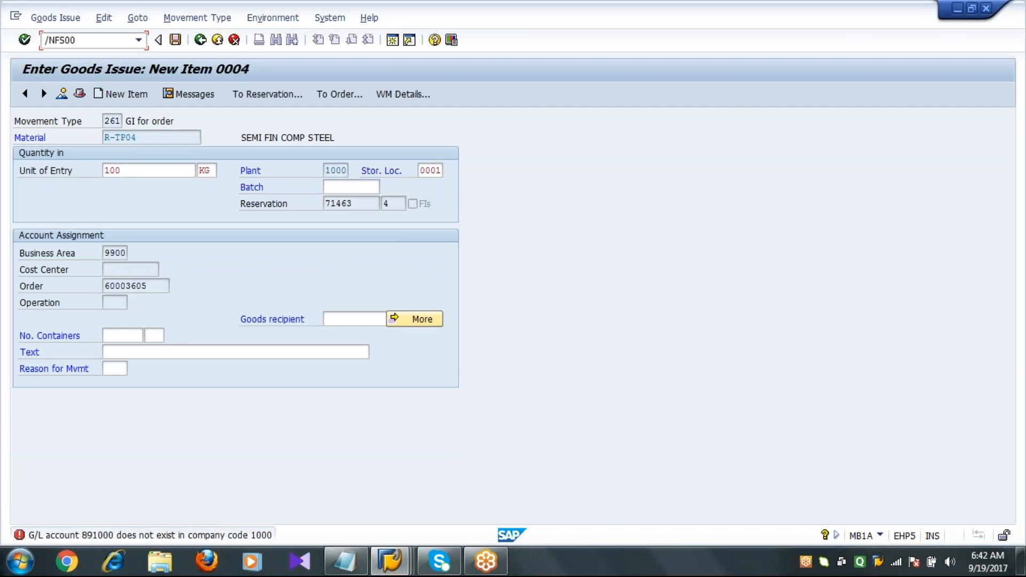
key(Return)
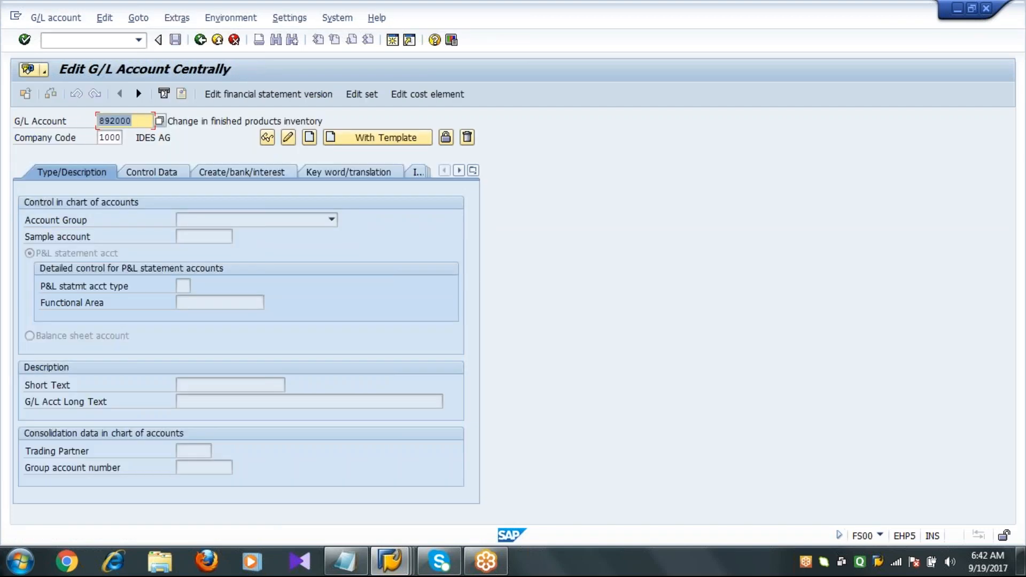
text(891000)
key(Return)
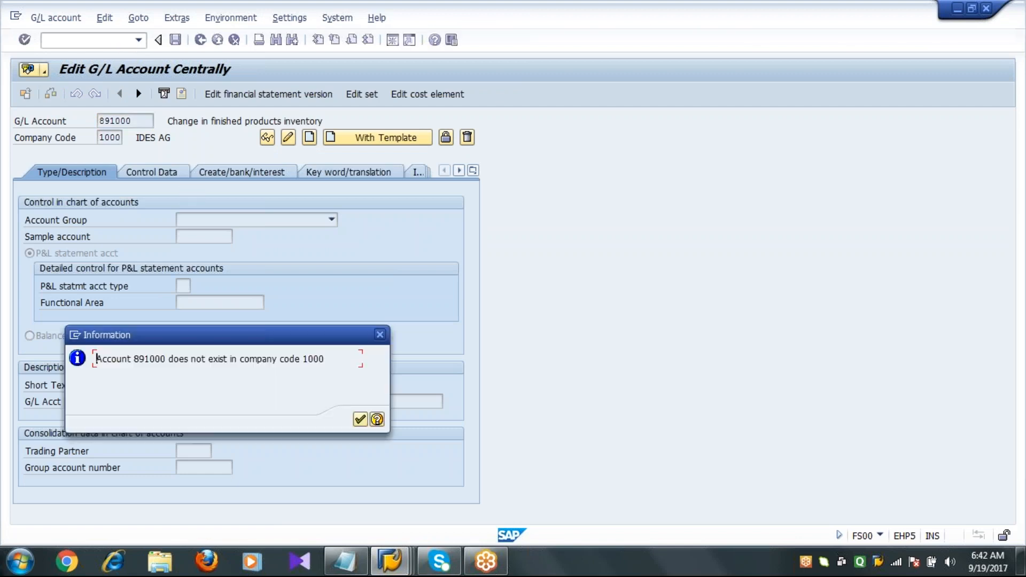
key(Return)
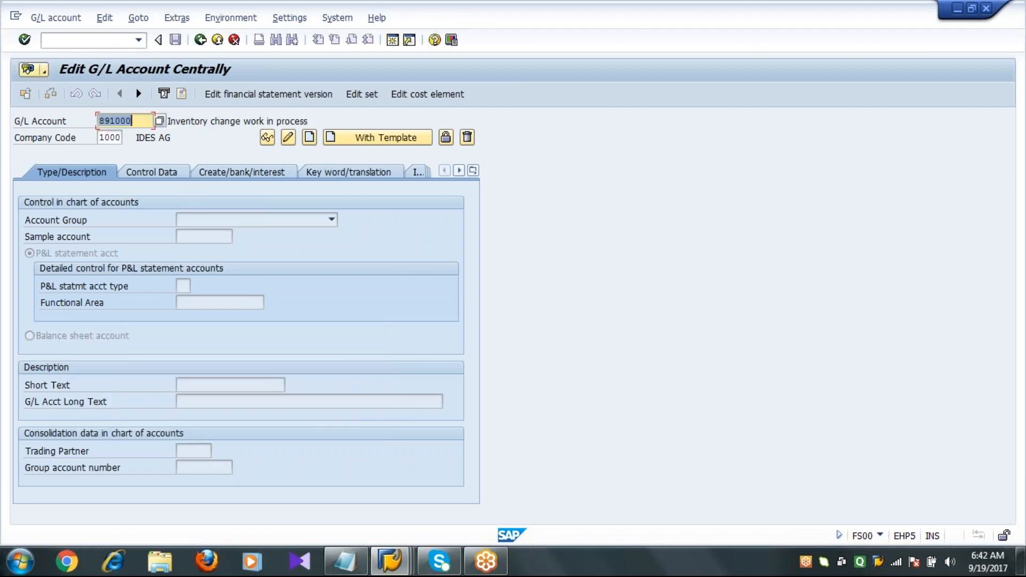
click(165, 168)
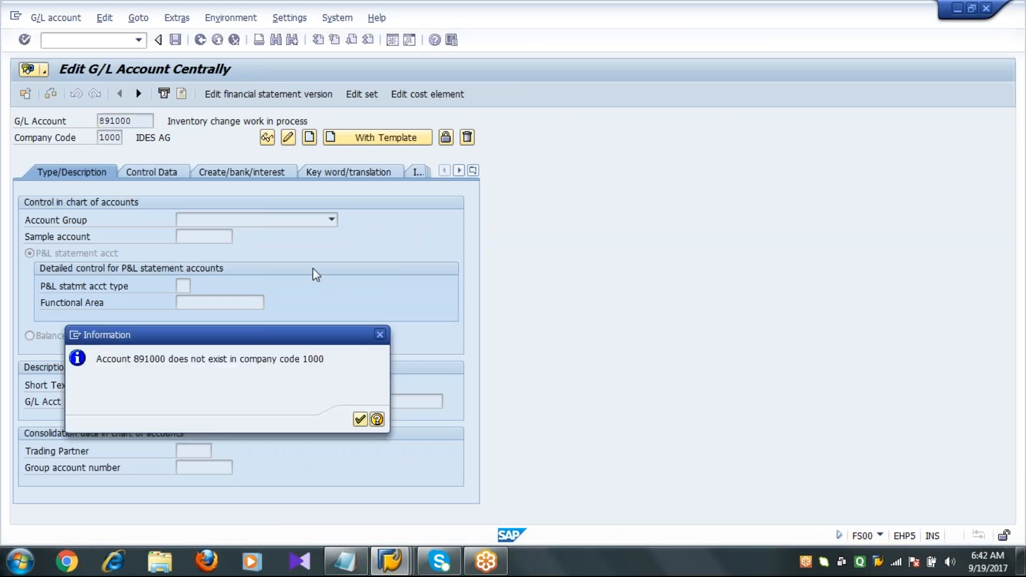
key(Return)
Create account 891000 in company code 1000 allowing posting without tax, with field status group G006 and post automatically only.
click(309, 139)
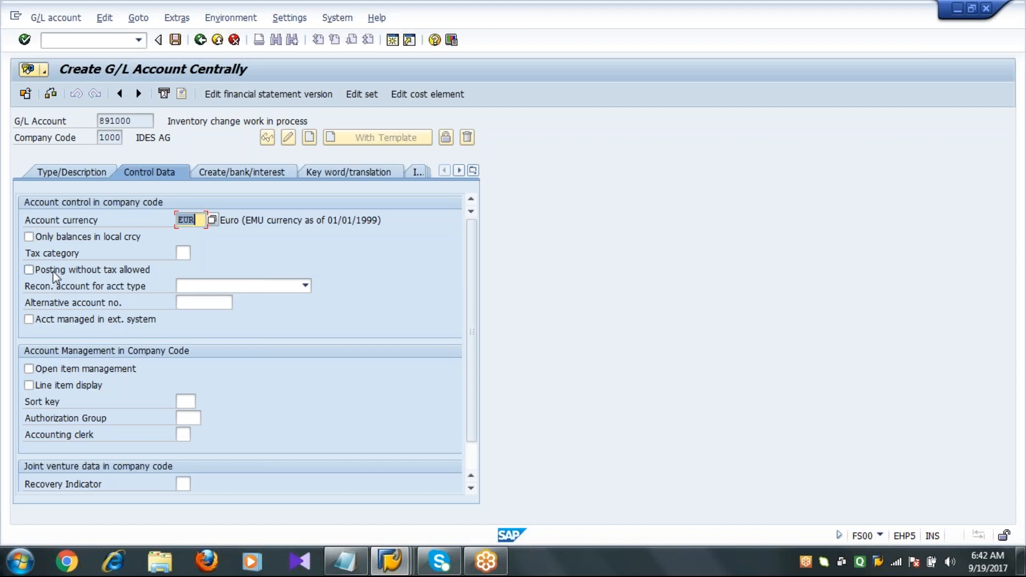
click(53, 272)
click(77, 174)
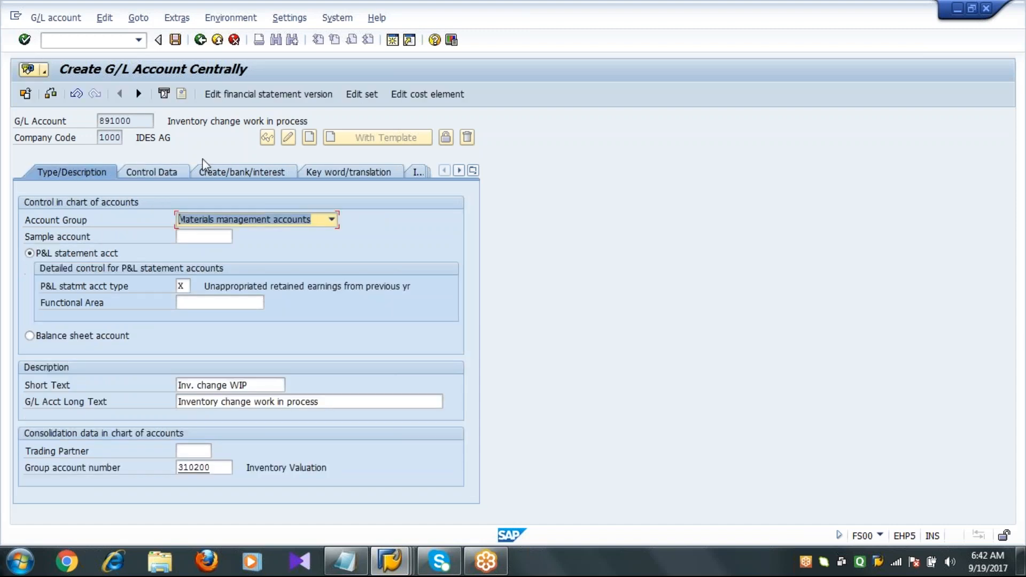
click(225, 172)
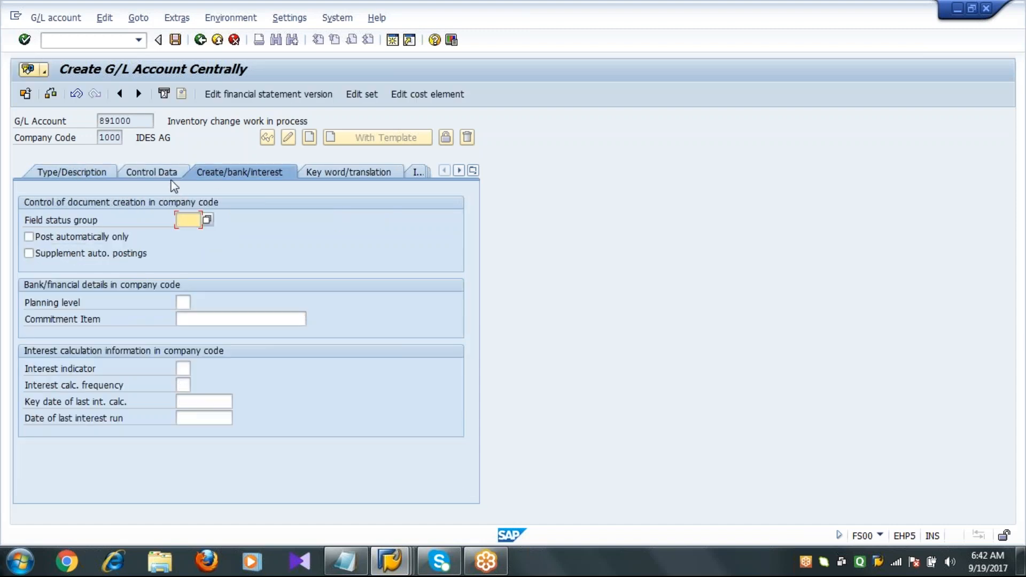
text(G006)
key(Return)
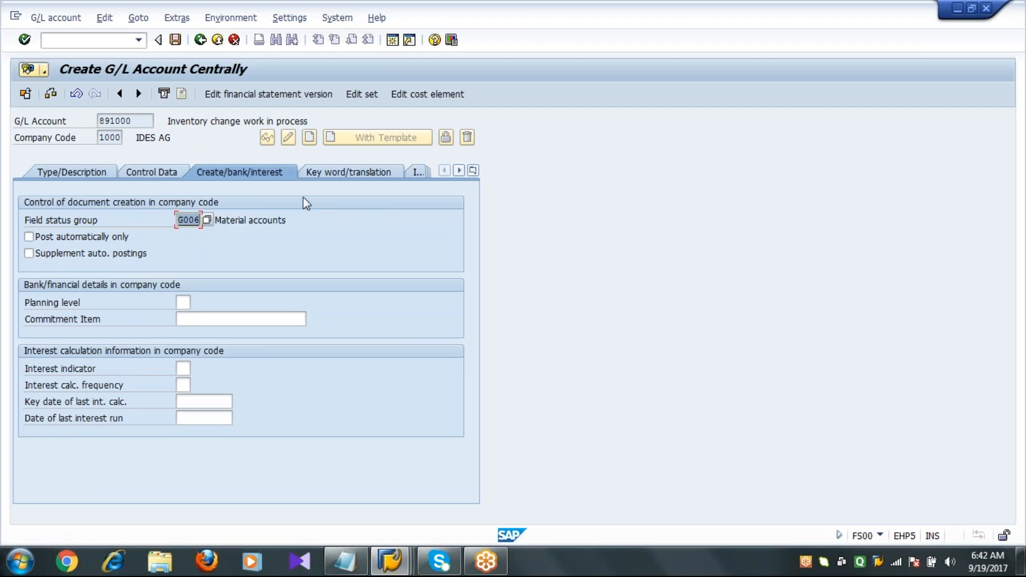
click(80, 238)
click(175, 40)
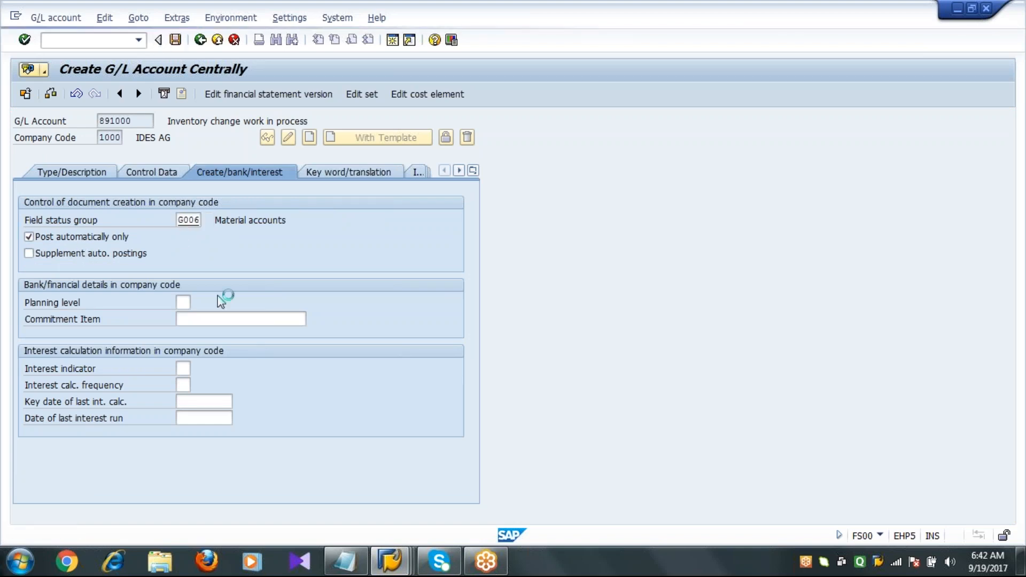
Return to MB1A and adopt the items of reservation 71463 again.
click(203, 42)
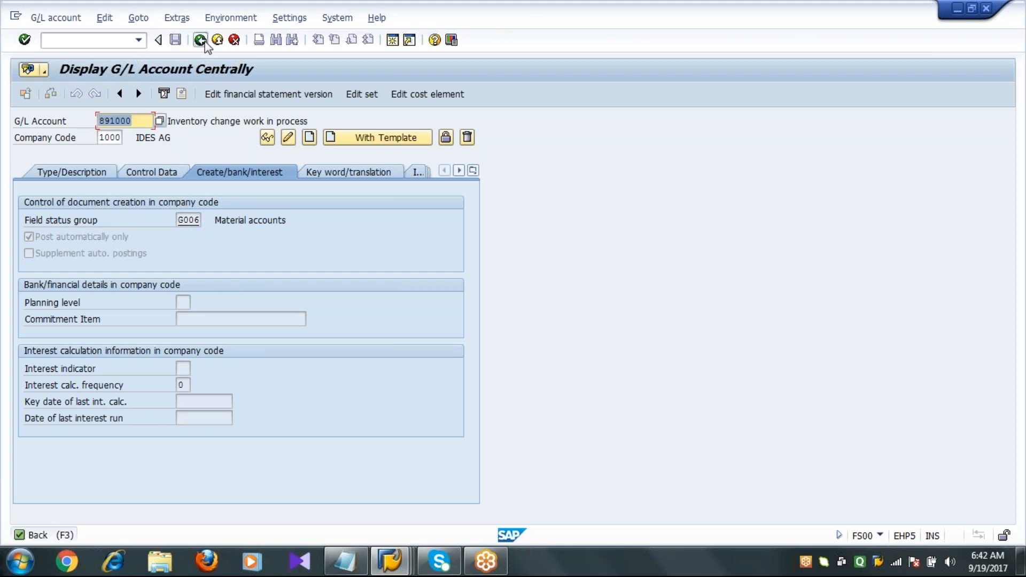
text(mb1a)
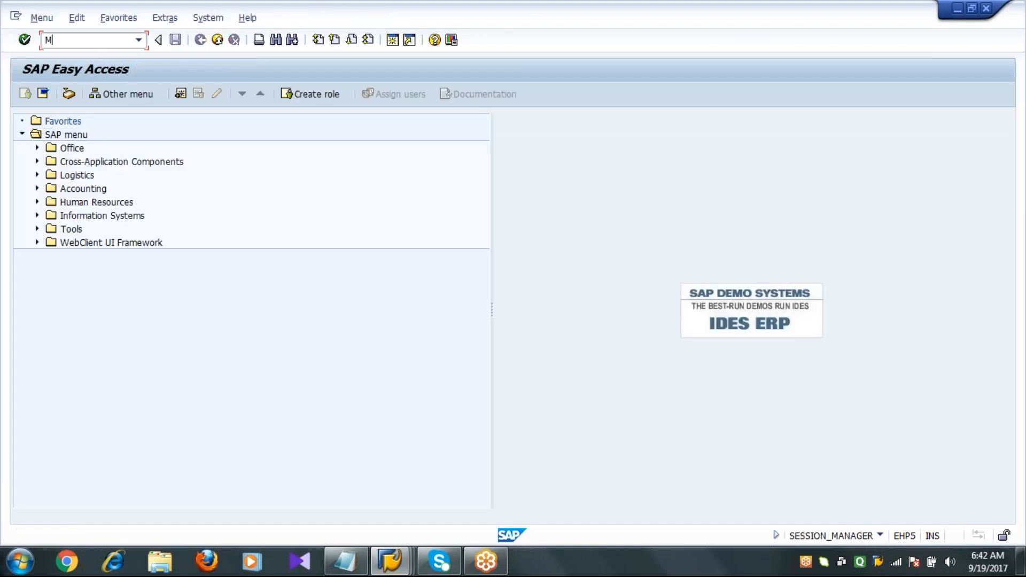
key(Return)
click(116, 92)
key(Return)
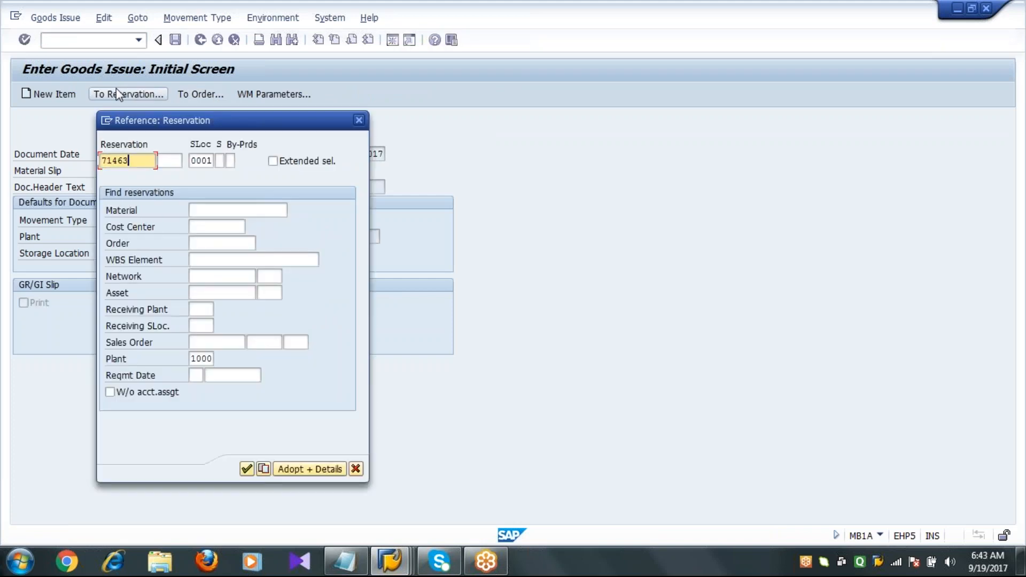
key(Return)
Retry posting the goods issue and read the error's detailed help, including its automatic postings configuration link.
click(175, 40)
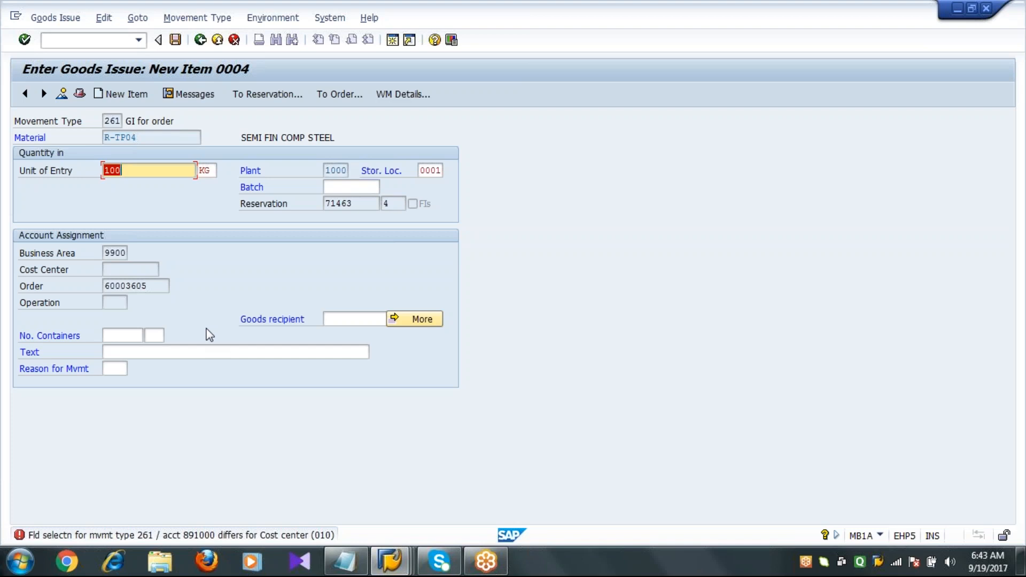
key(Return)
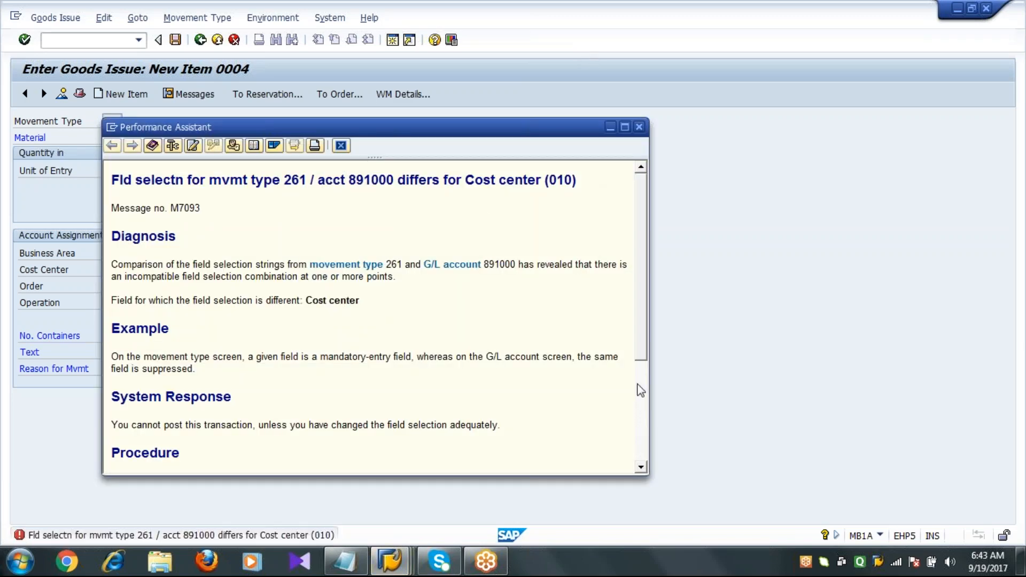
click(639, 404)
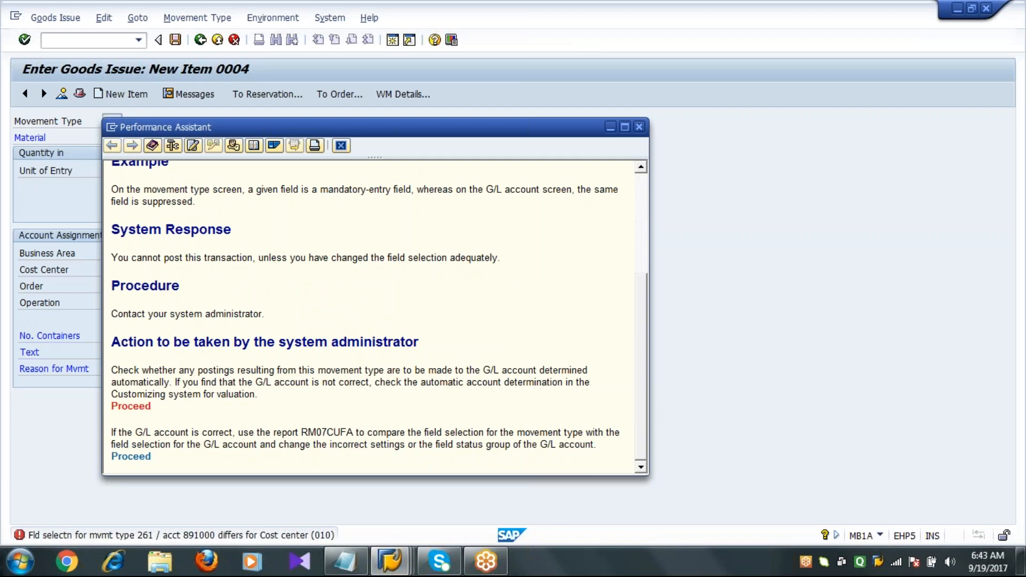
click(143, 408)
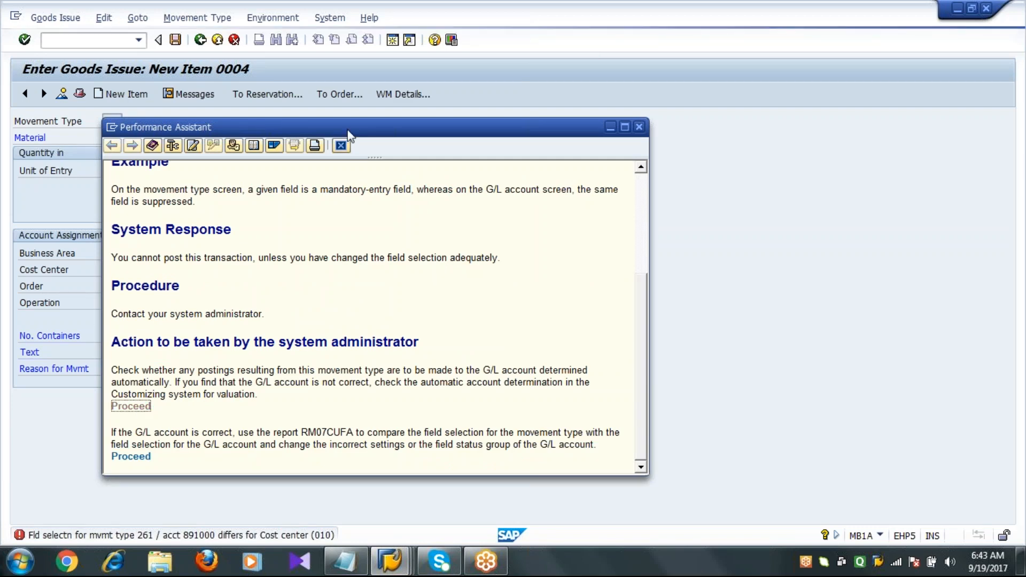
drag(348, 133, 355, 250)
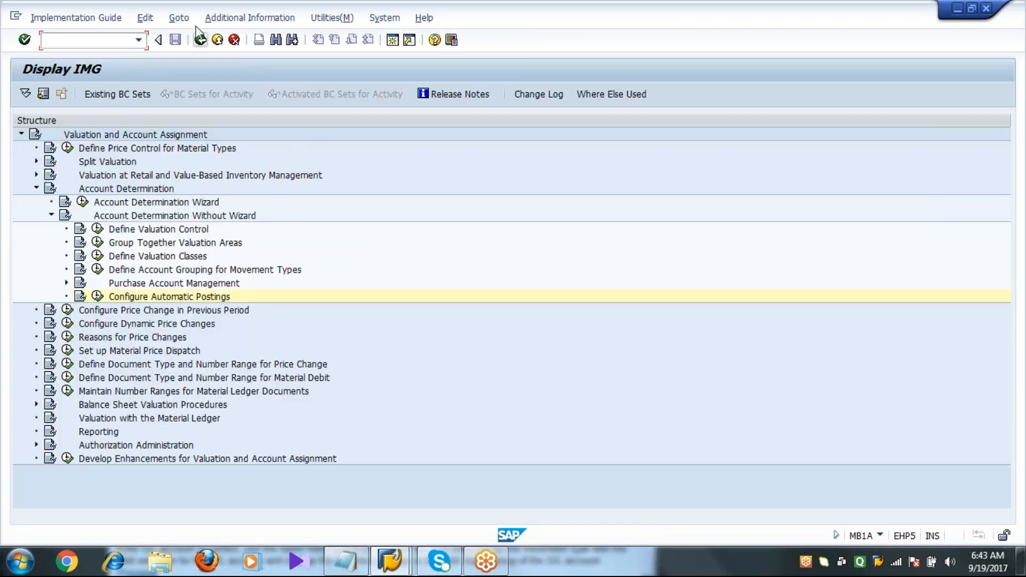
click(200, 40)
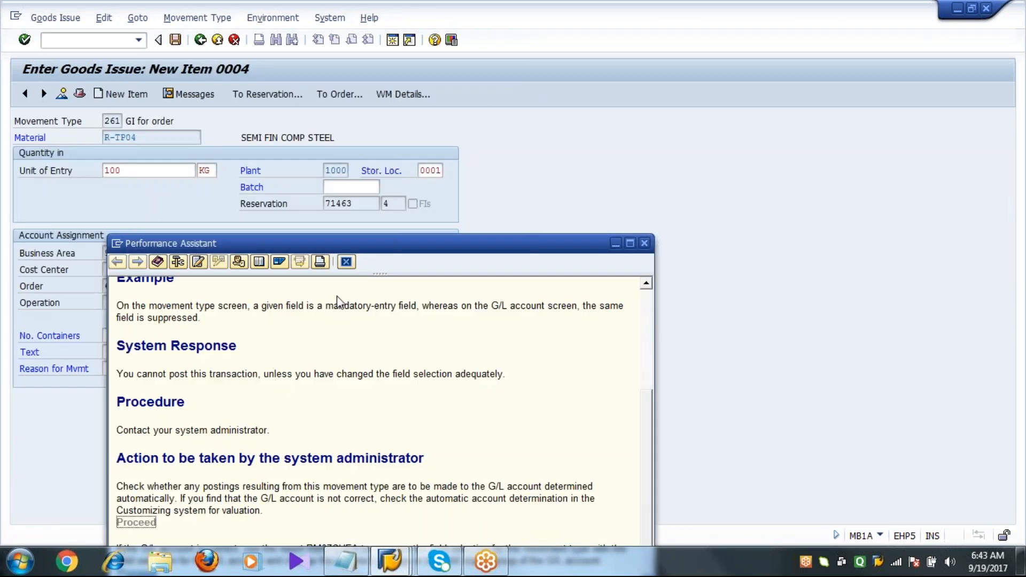
drag(358, 243, 356, 87)
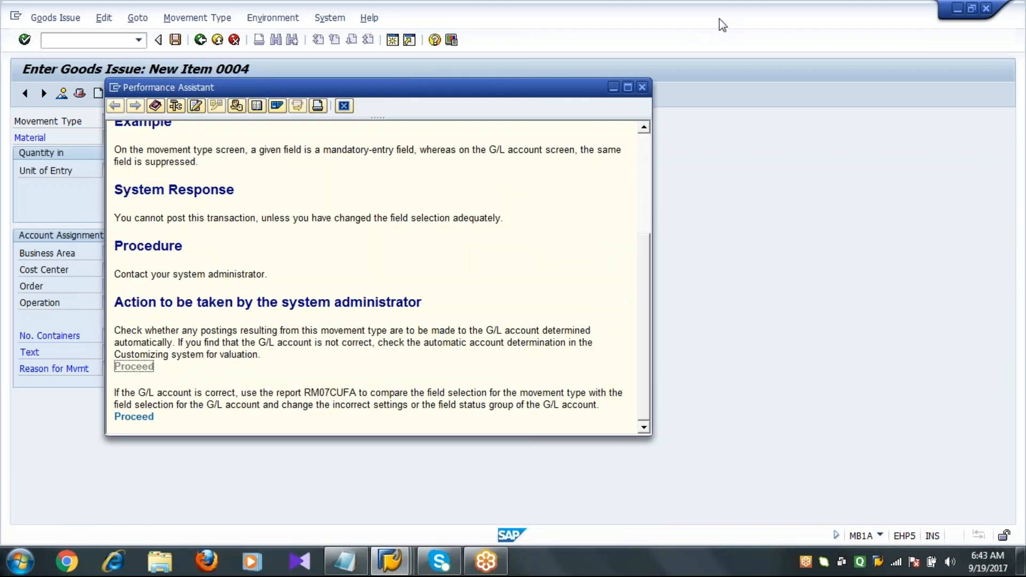
Run the field selection comparison for movement type 261 and G/L account 891000, examining the cost center field.
click(133, 419)
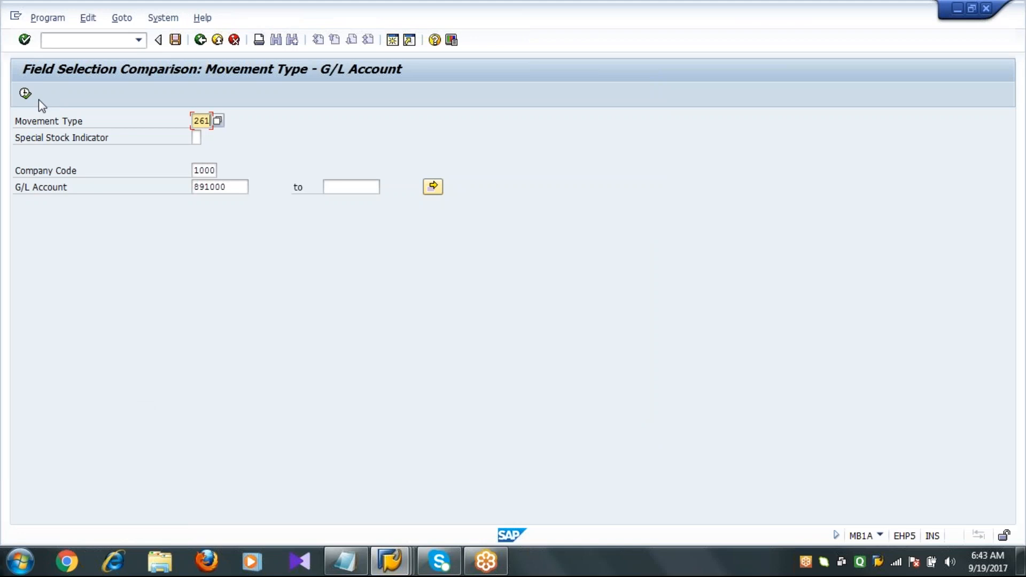
click(26, 95)
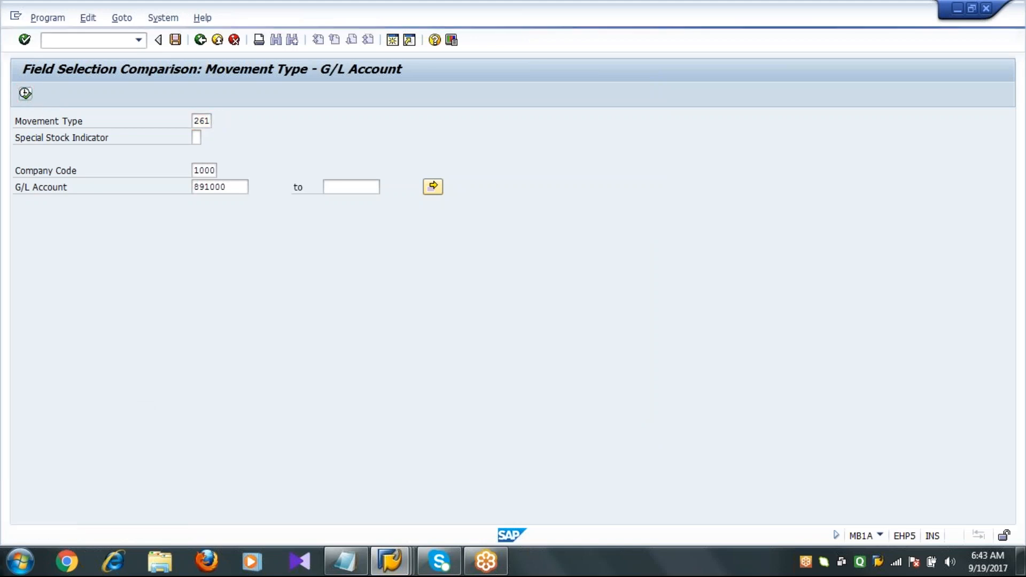
click(25, 373)
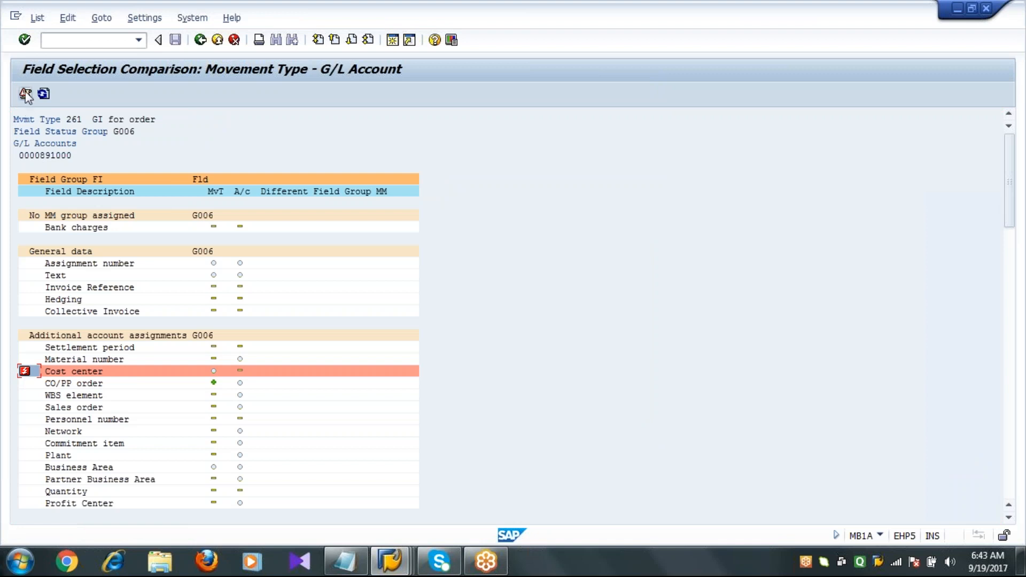
click(44, 95)
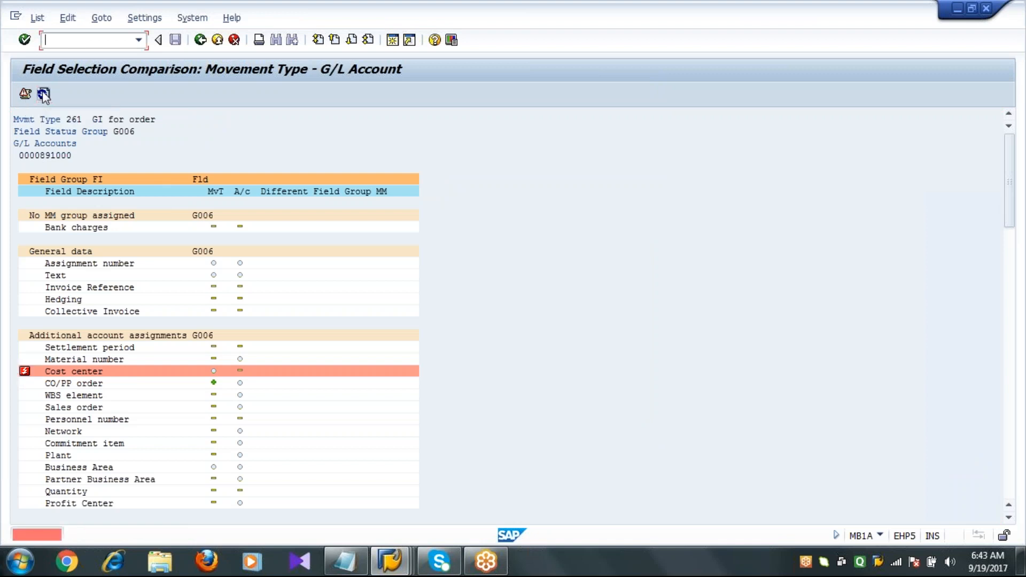
double_click(98, 367)
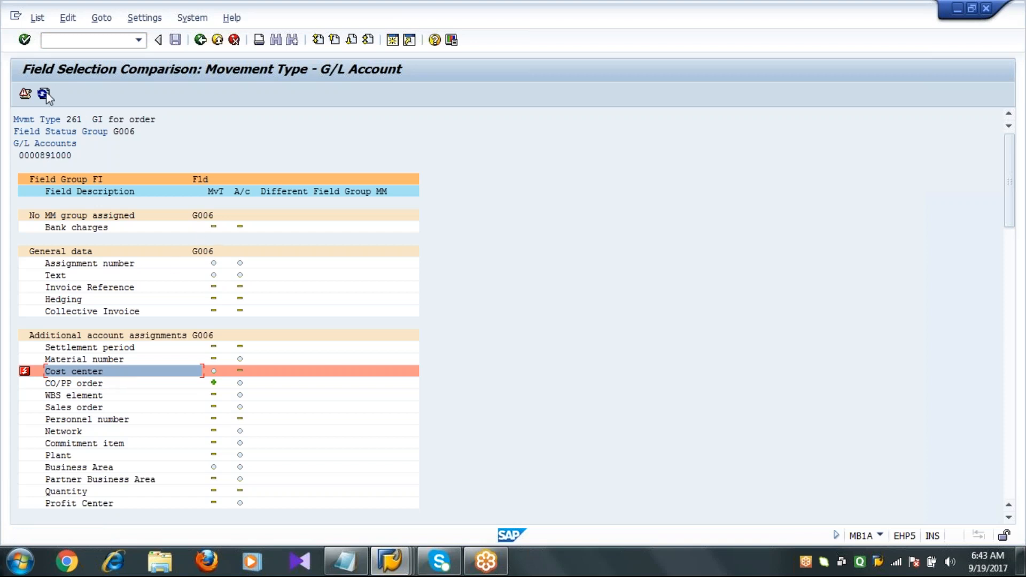
click(43, 94)
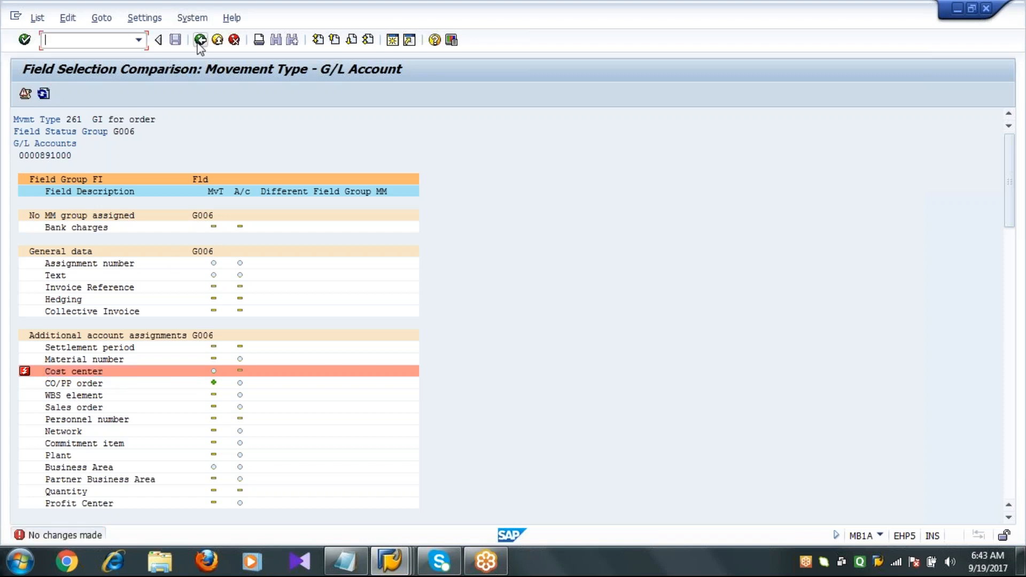
click(199, 41)
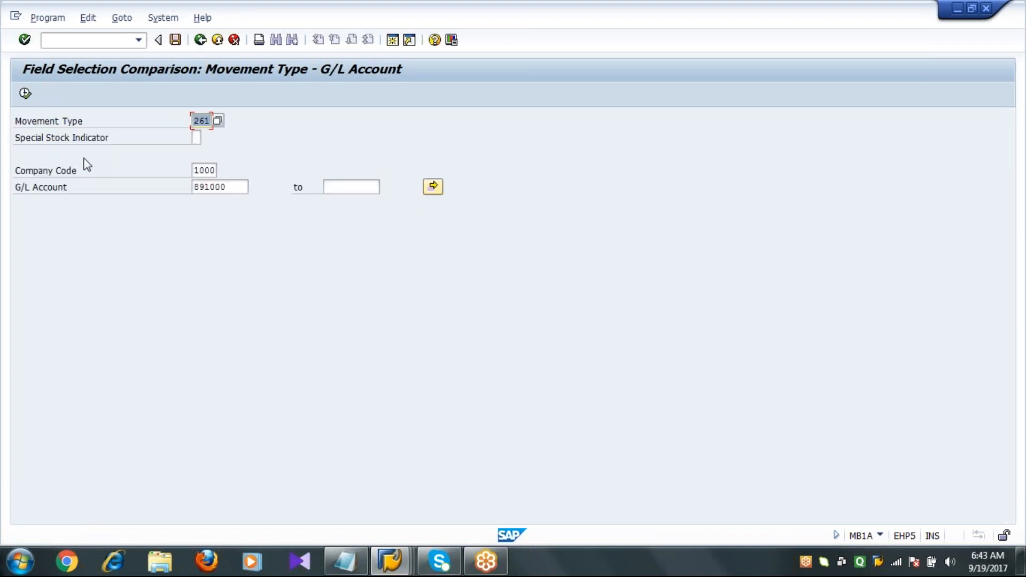
Close the help window and retry posting the goods issue.
click(200, 40)
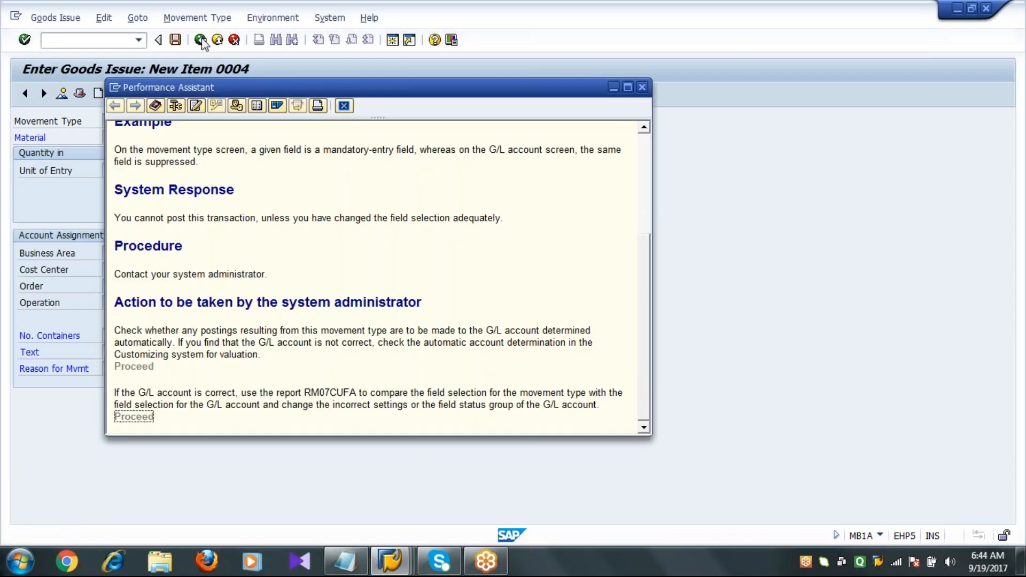
click(344, 105)
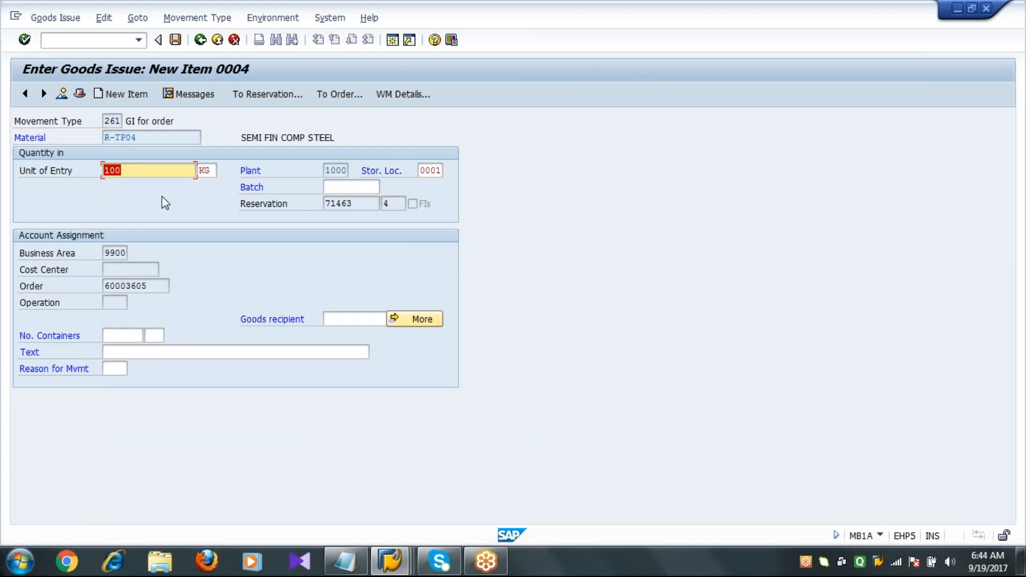
click(175, 41)
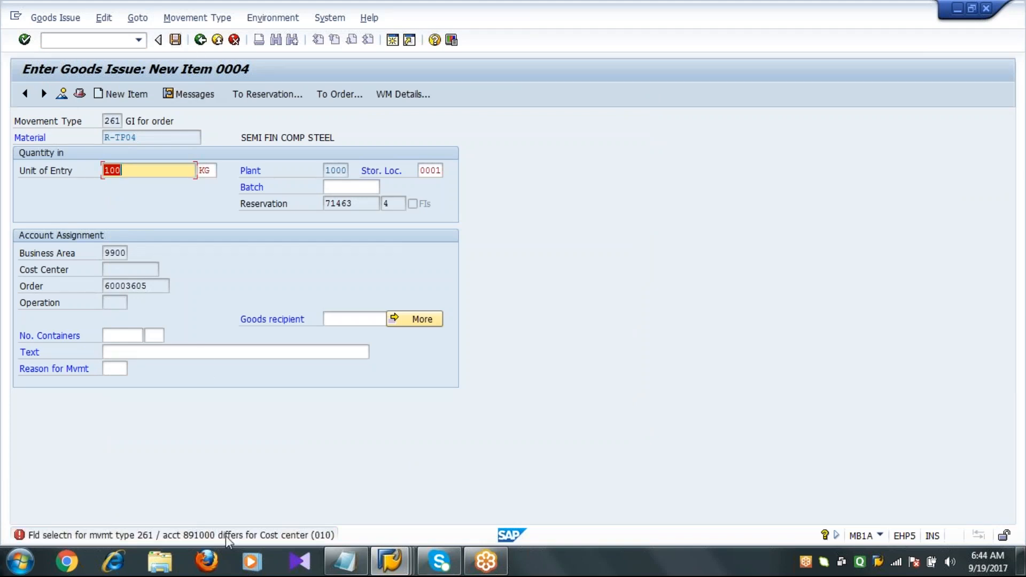
In field status variant 1000, set Cost center to optional entry in group G006's additional account assignments and save it to the customizing request.
click(108, 39)
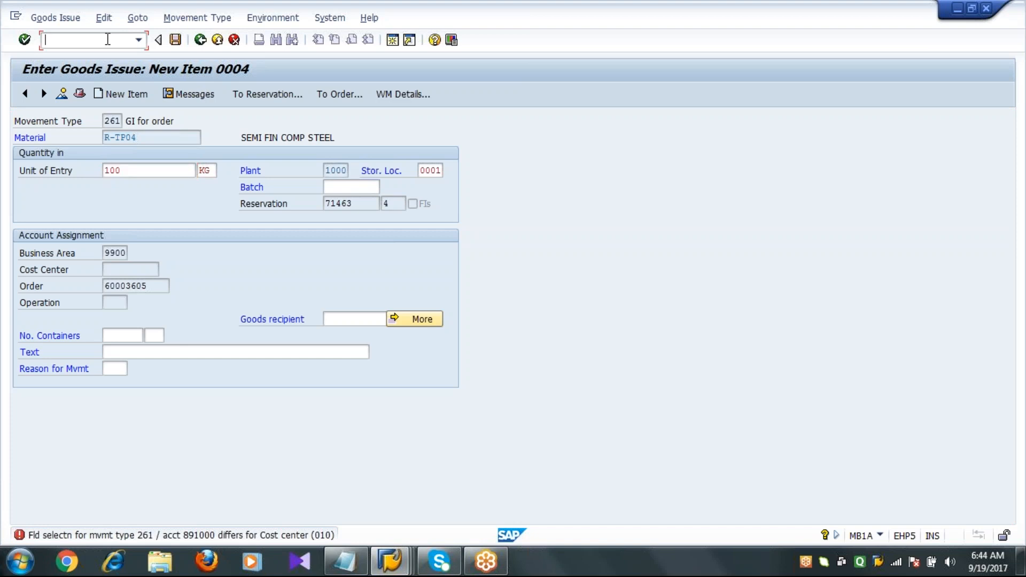
text(/NOBC4)
key(Return)
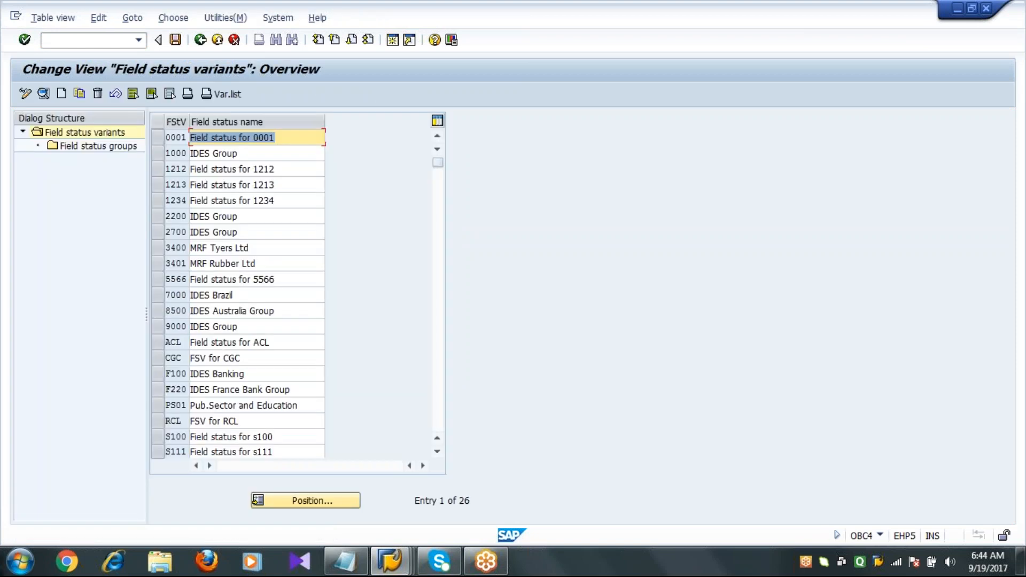
click(158, 153)
double_click(111, 146)
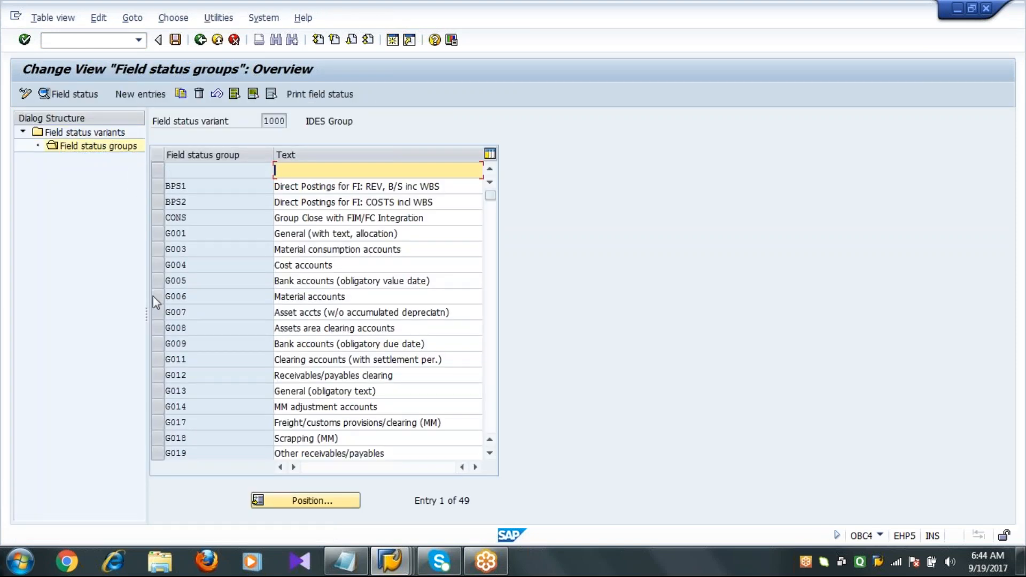
click(155, 295)
click(45, 95)
double_click(72, 203)
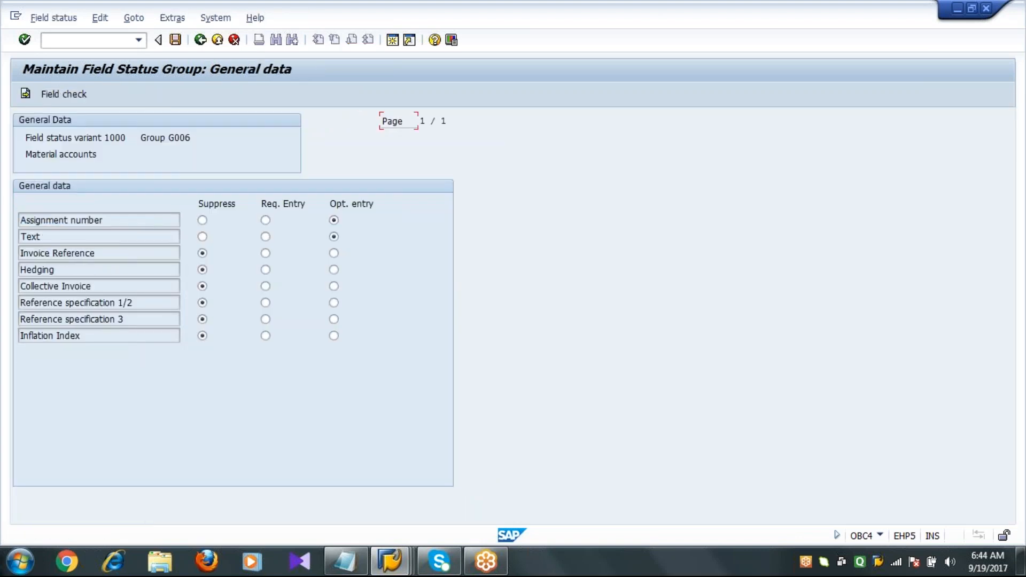
click(200, 42)
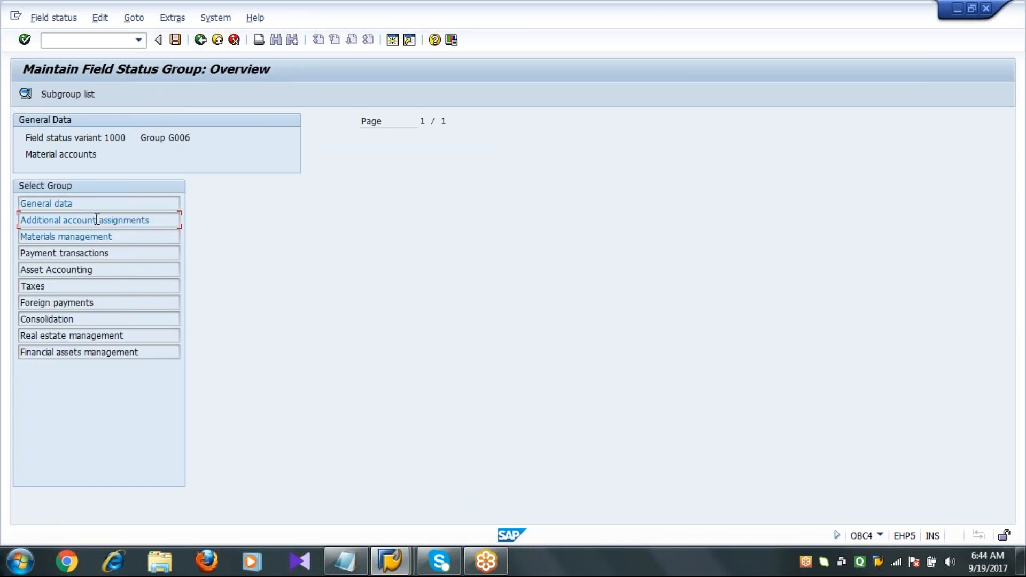
double_click(97, 220)
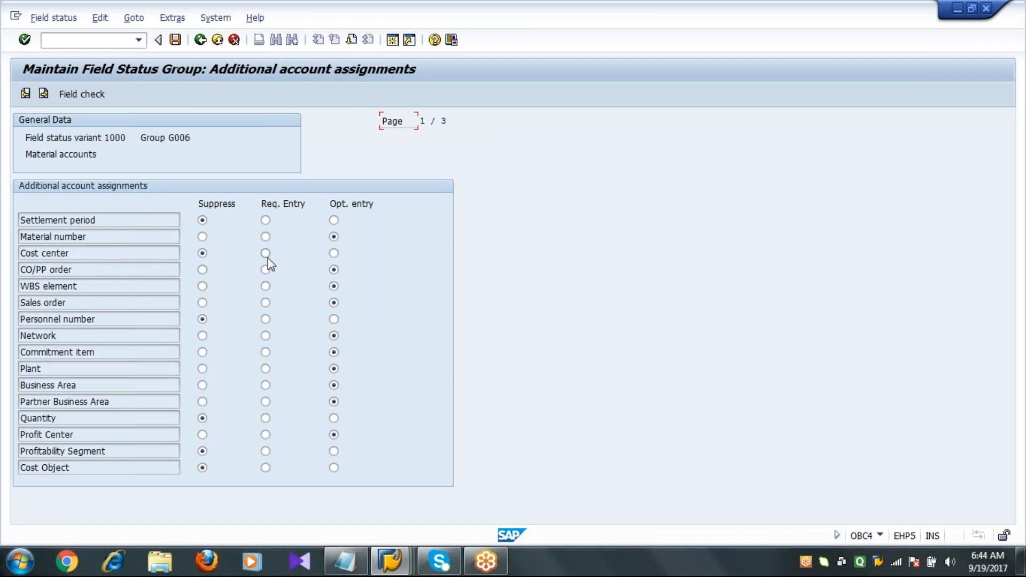
click(334, 253)
click(175, 40)
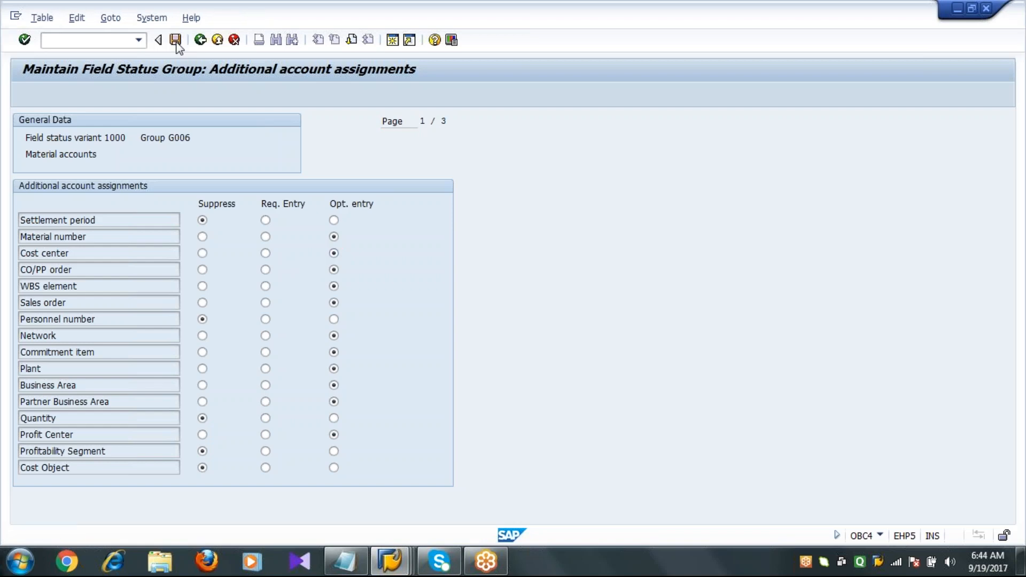
click(221, 254)
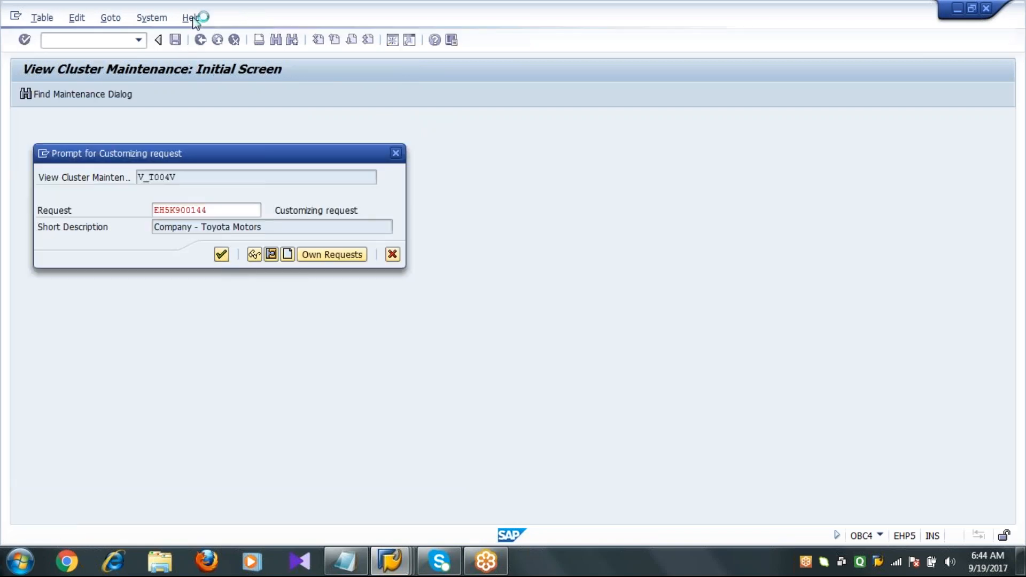
Return to MB1A, adopt the items of reservation 71463 and retry posting the goods issue.
click(201, 43)
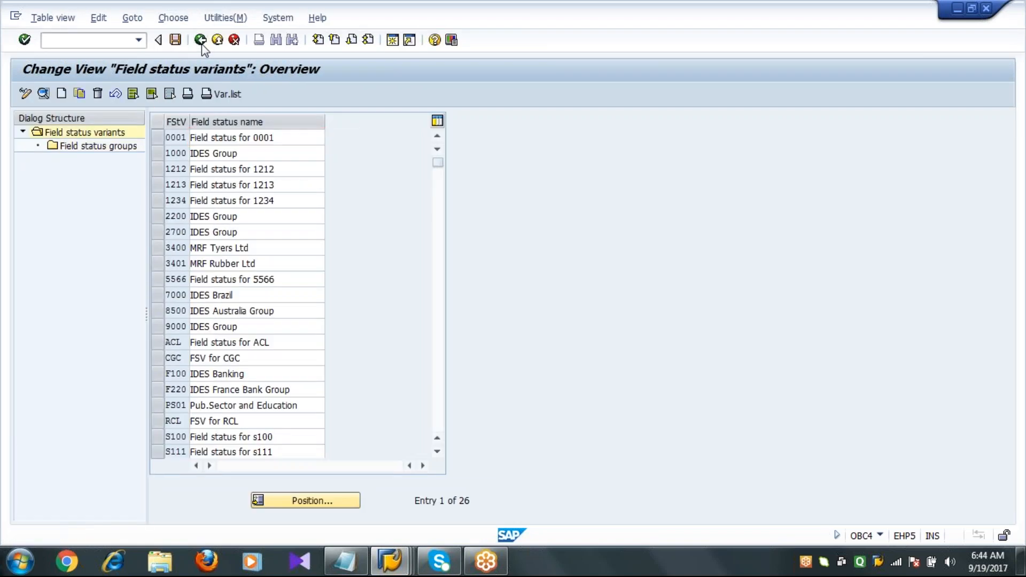
click(201, 43)
click(140, 40)
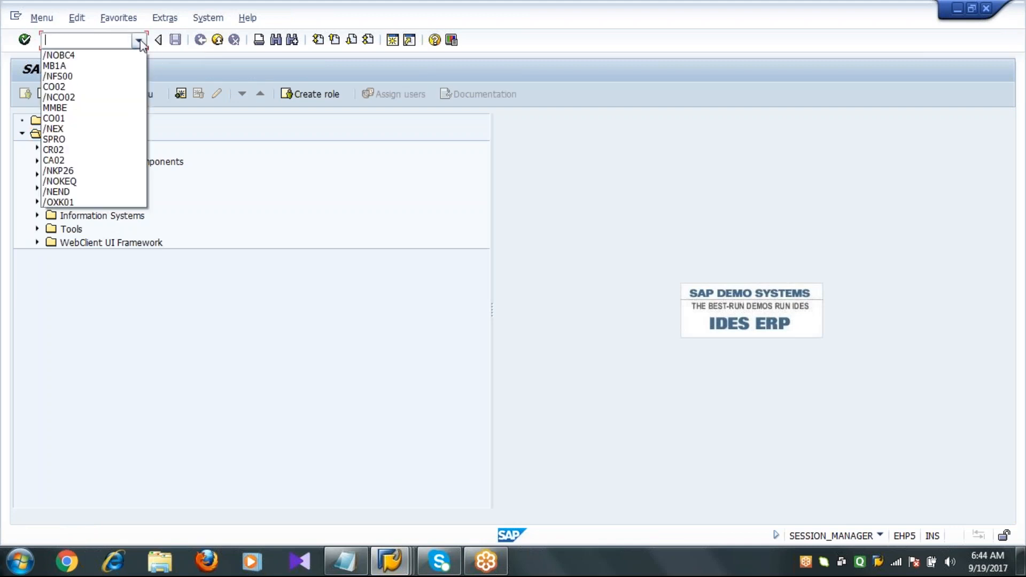
click(122, 66)
key(Return)
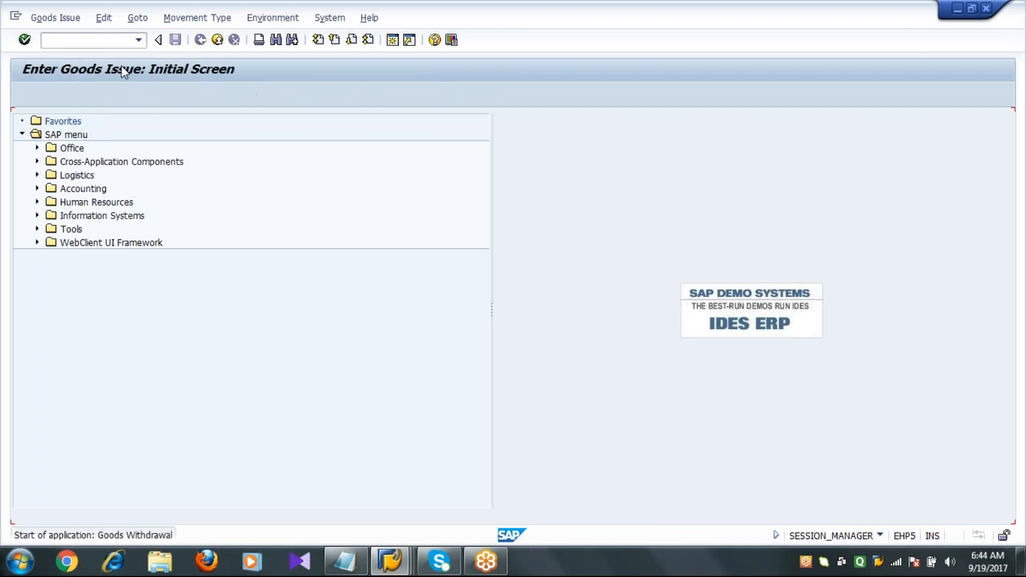
key(Return)
key(ctrl+slash)
text(/NMB1A)
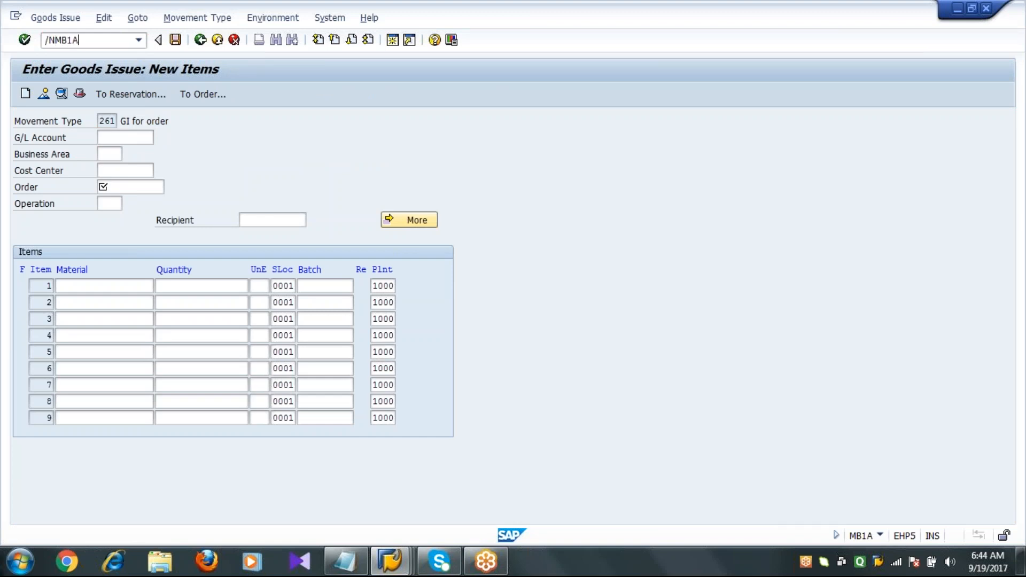
key(Return)
click(142, 95)
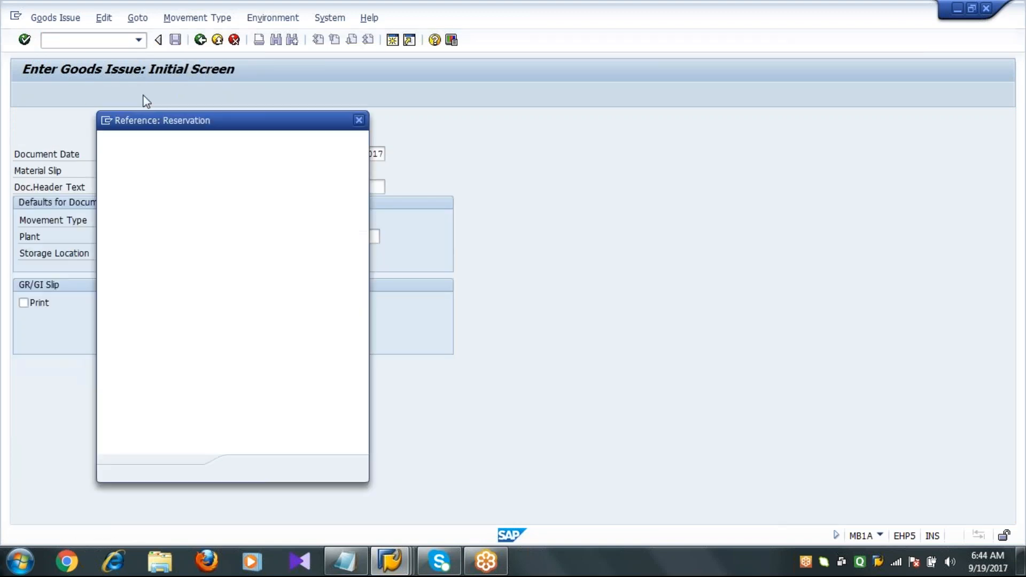
click(135, 161)
click(130, 176)
key(Return)
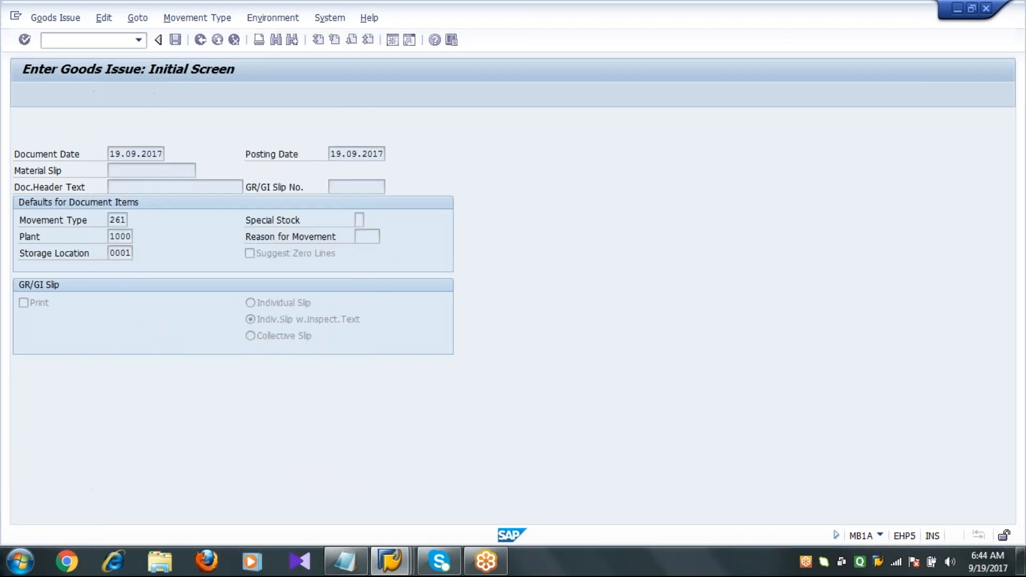
click(174, 40)
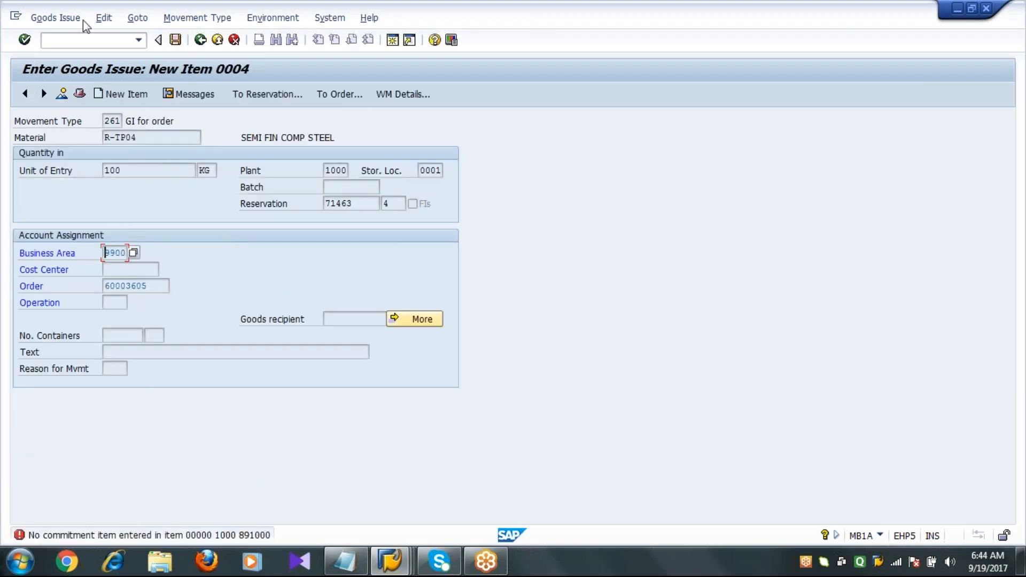
Edit G/L account 891000 in company code 1000, set its commitment item to 9993, and save.
click(98, 40)
text(/NFS00)
key(Return)
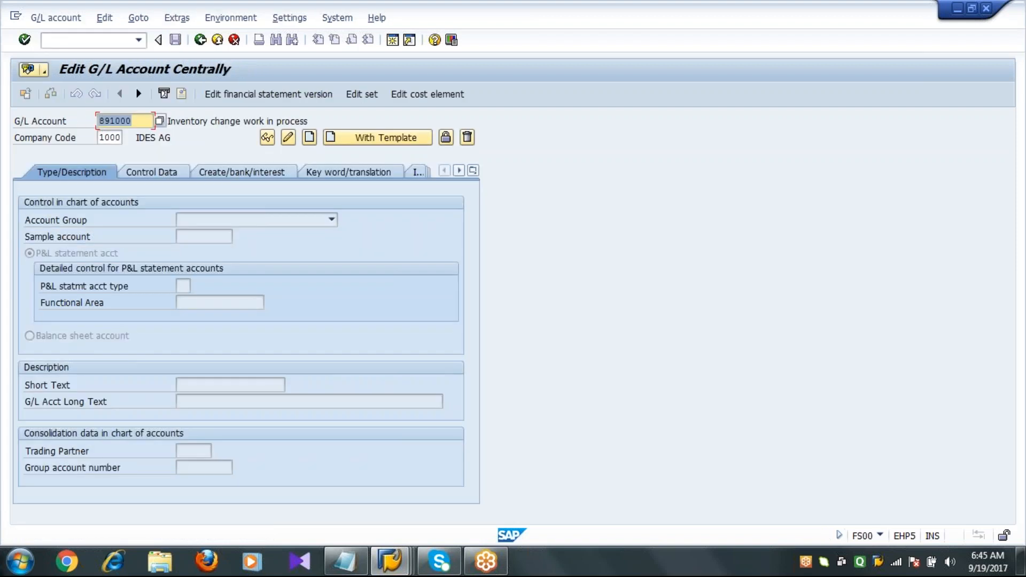
key(Return)
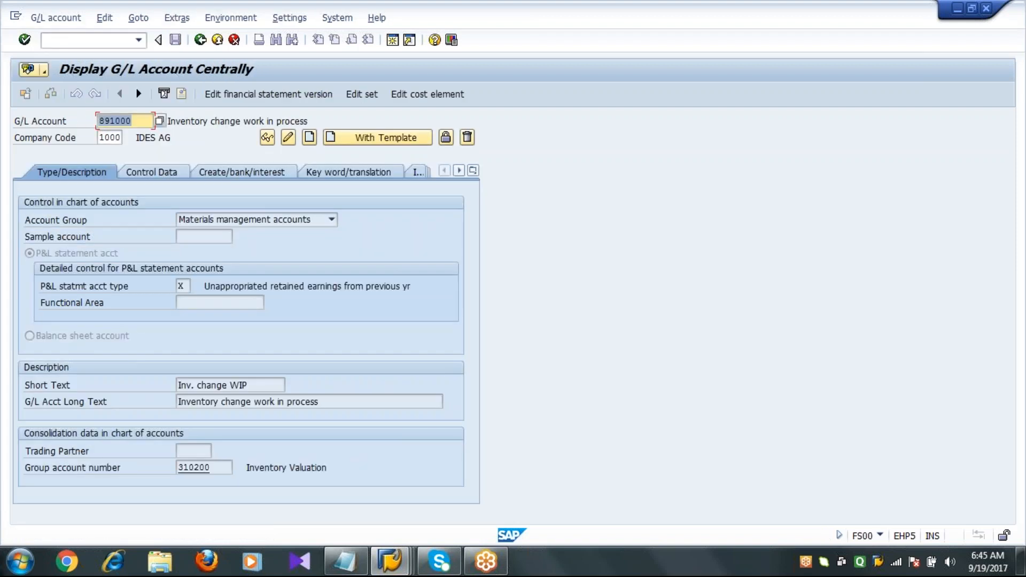
click(288, 138)
click(163, 171)
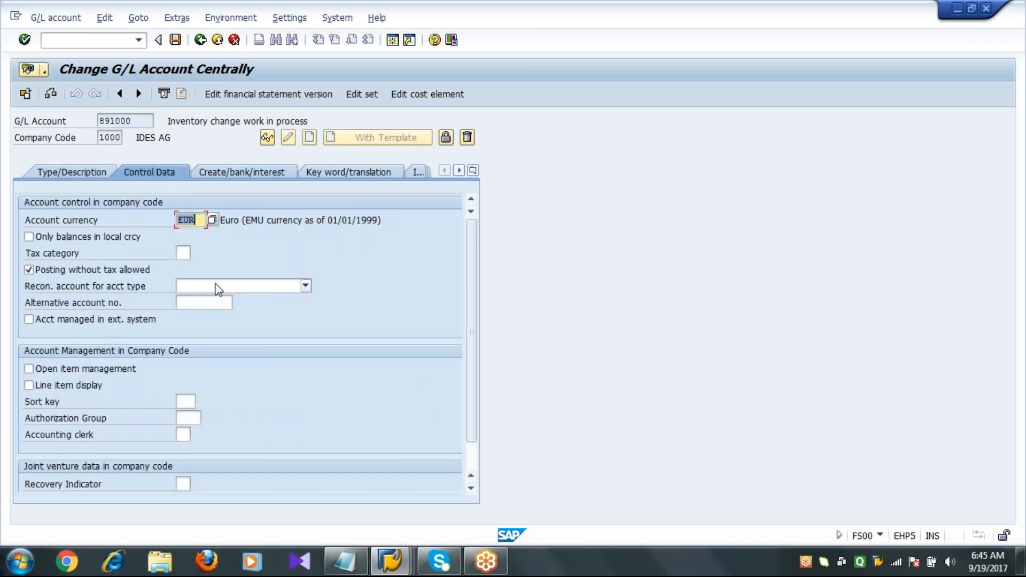
click(290, 179)
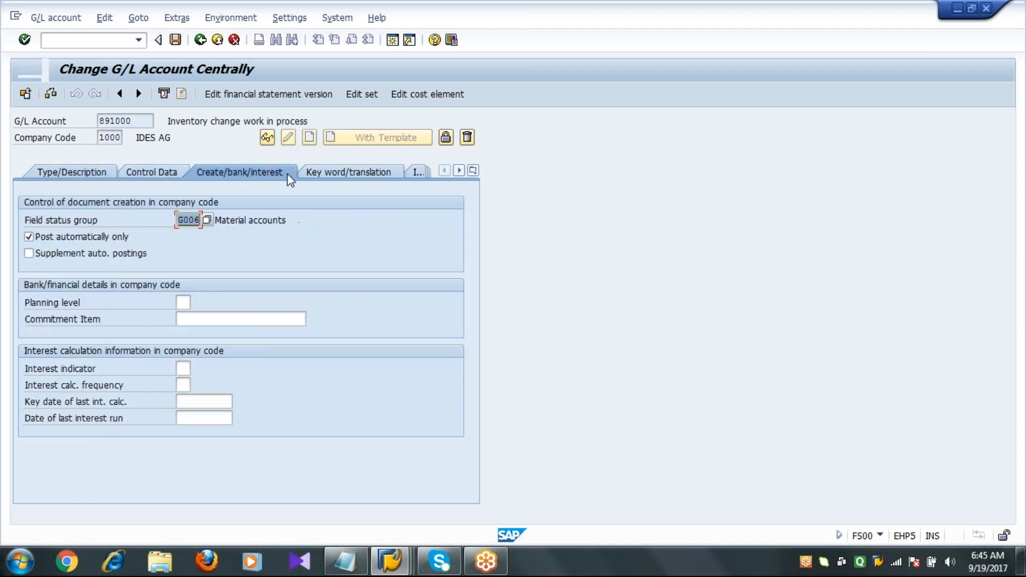
click(242, 319)
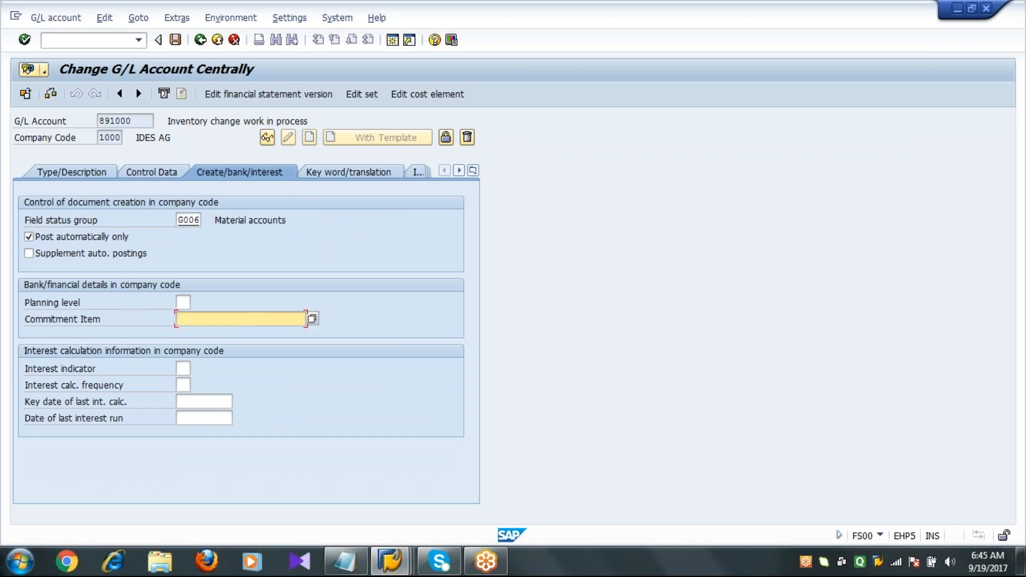
key(Return)
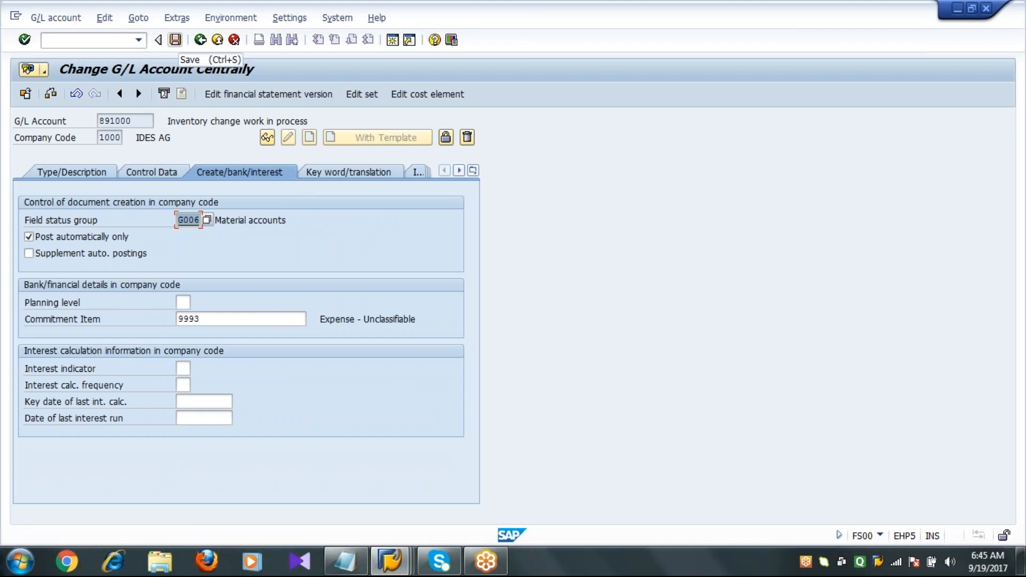
click(178, 42)
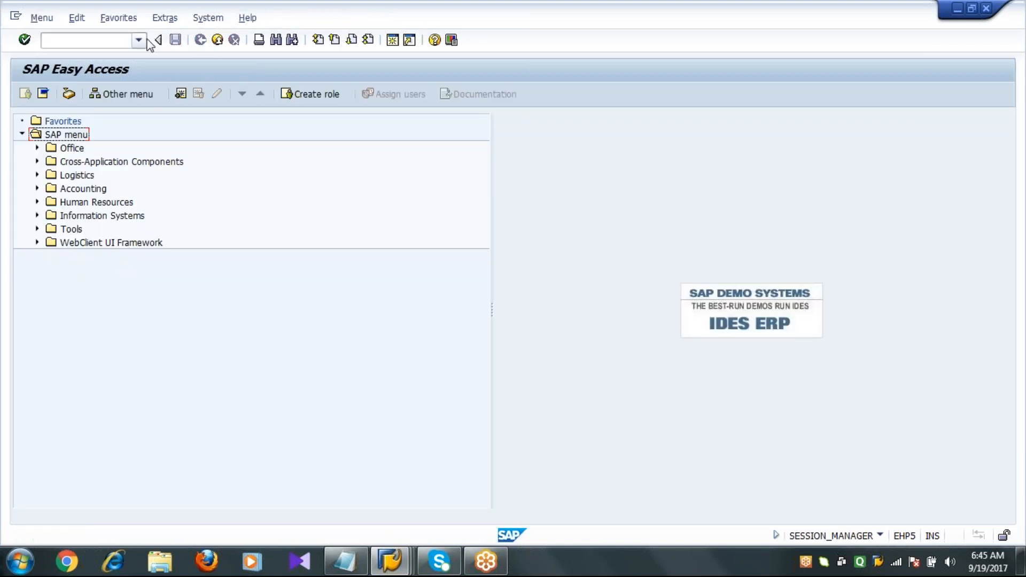
Reopen MB1A, adopt the items of reservation 71463 and post the goods issue.
click(140, 41)
click(113, 66)
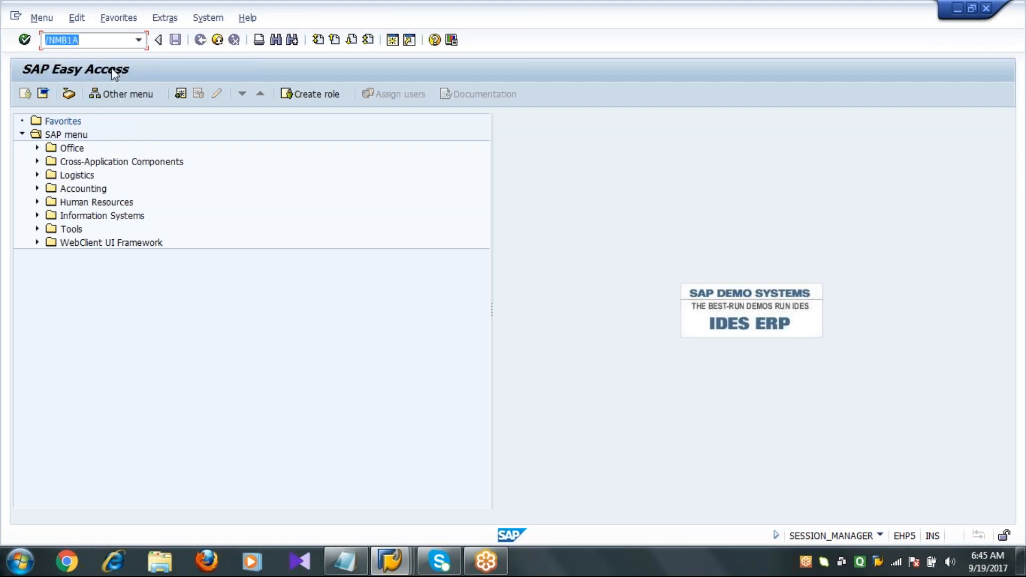
key(Return)
click(128, 94)
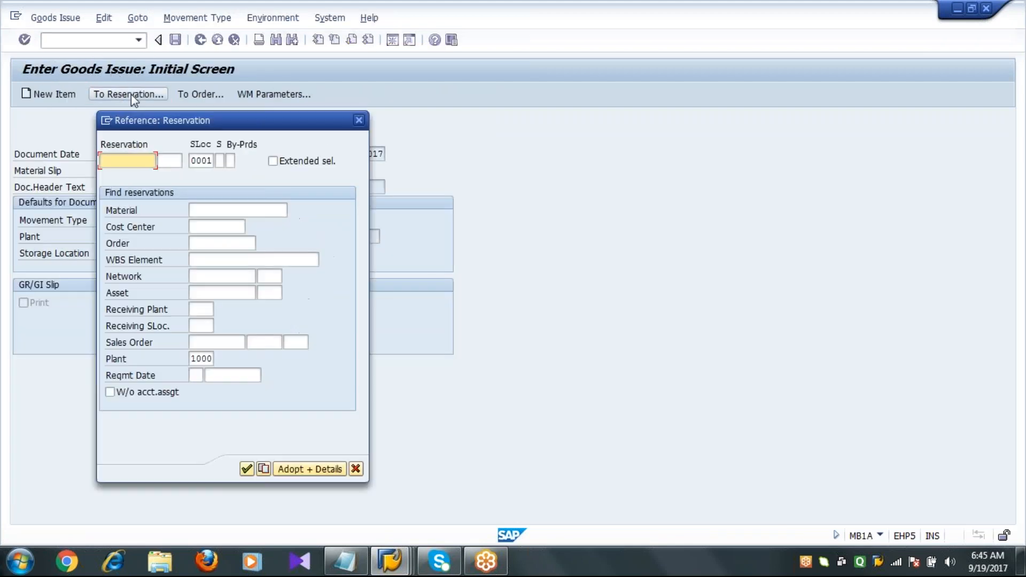
click(147, 159)
click(125, 175)
key(Return)
click(205, 286)
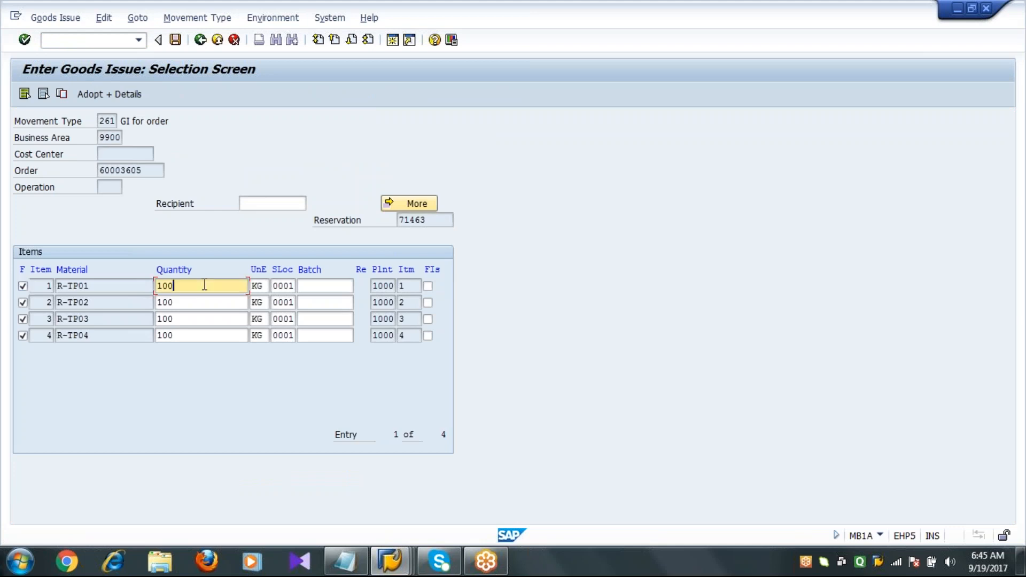
click(175, 40)
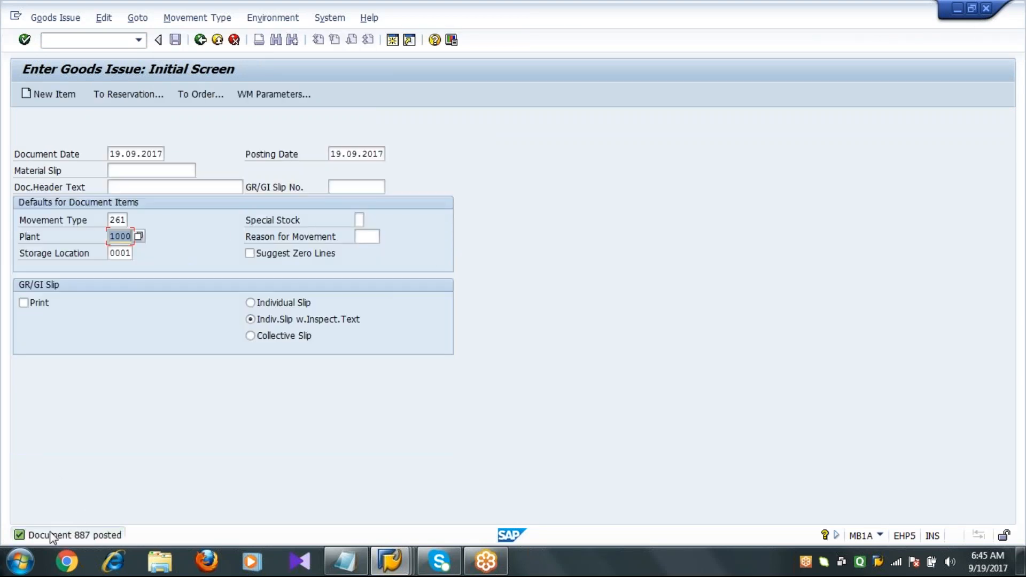
Switch to the stock overview of material R-TP01 and refresh it to check reserved and unrestricted stock.
click(201, 43)
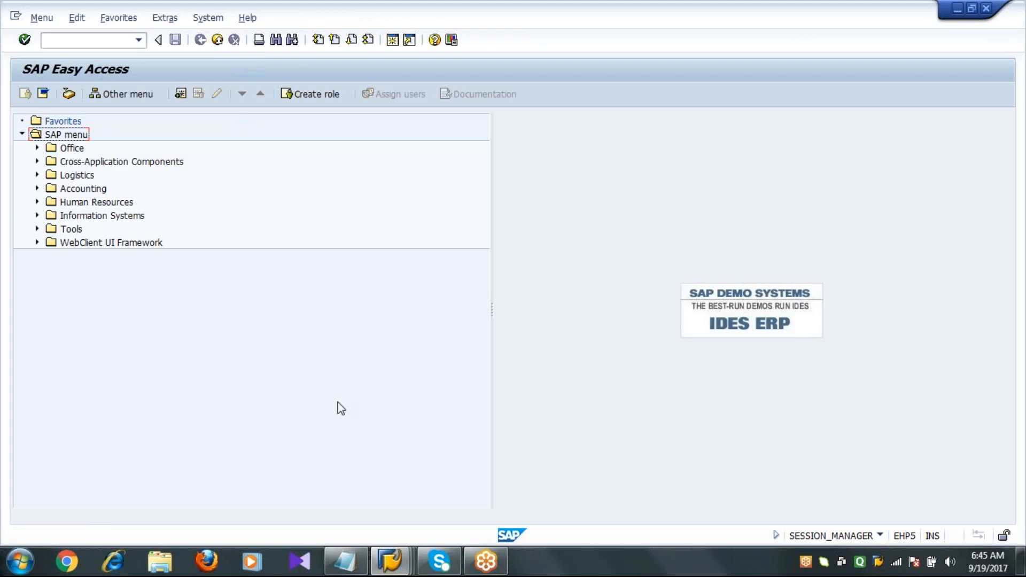
click(390, 561)
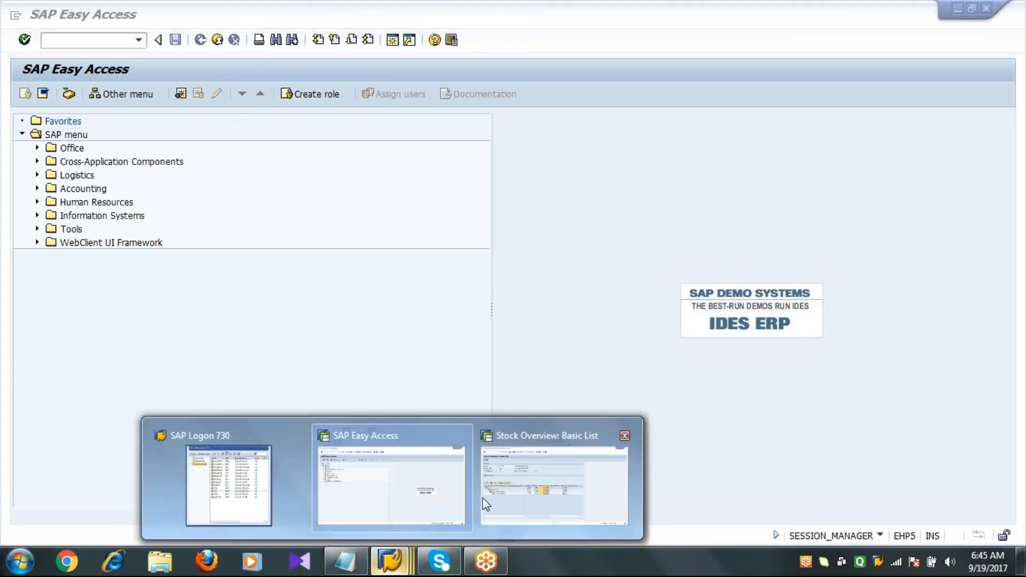
click(548, 500)
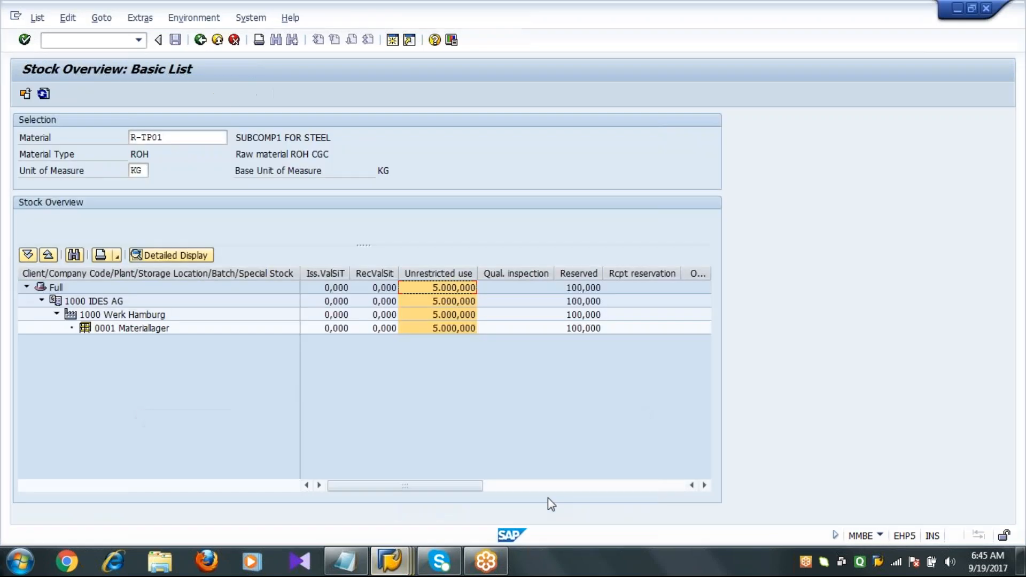
click(589, 329)
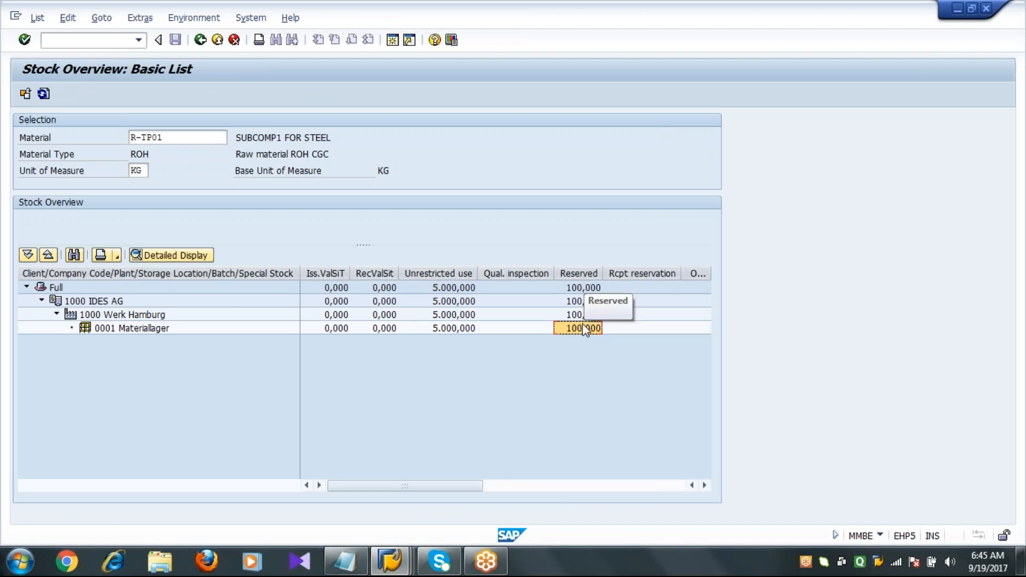
click(582, 289)
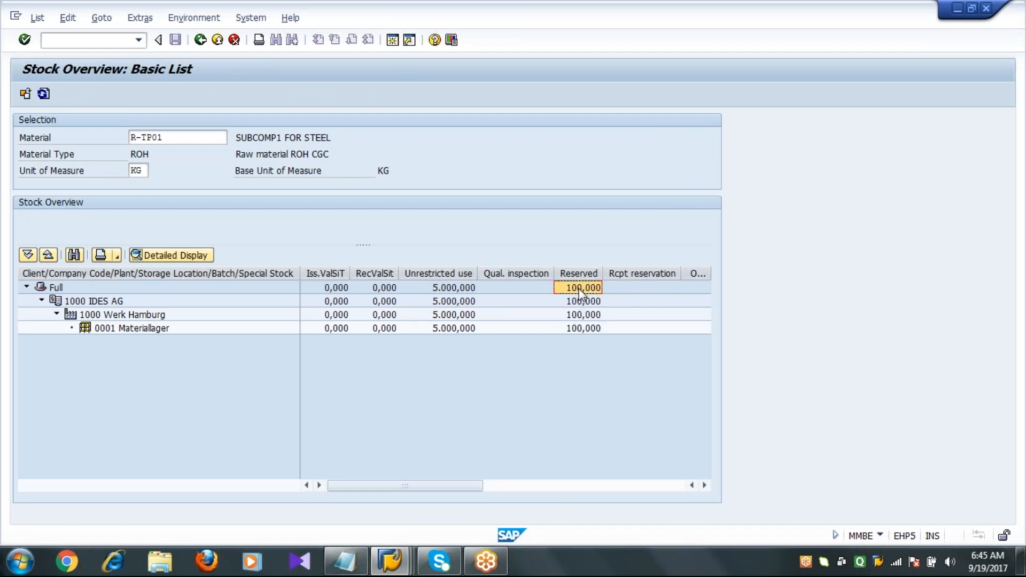
click(446, 304)
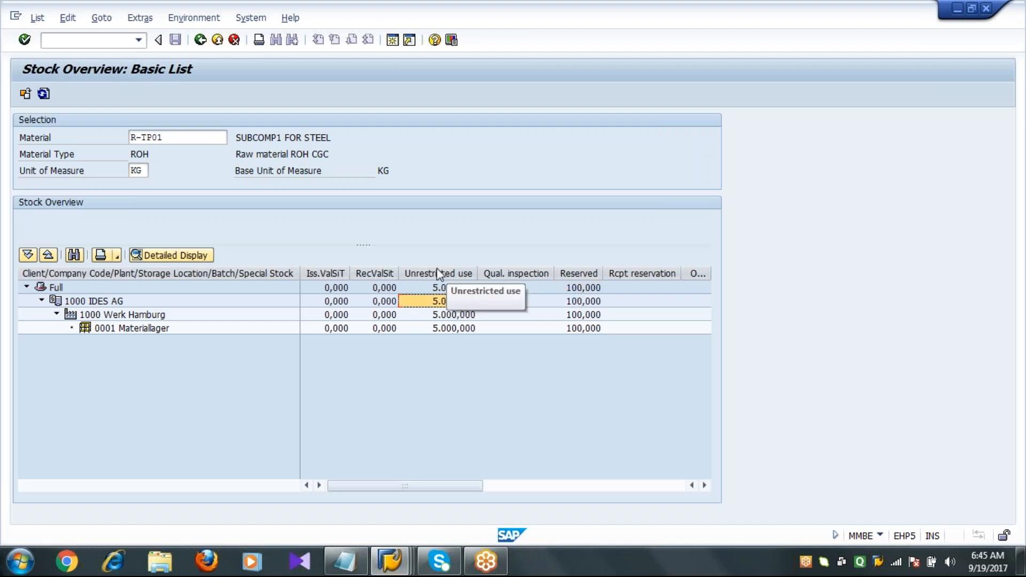
click(43, 95)
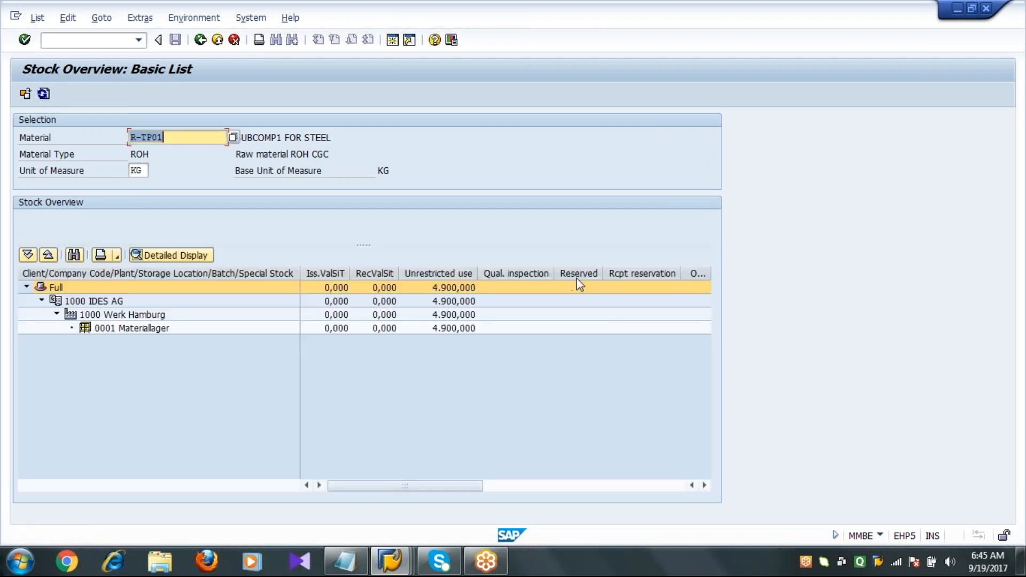
click(577, 278)
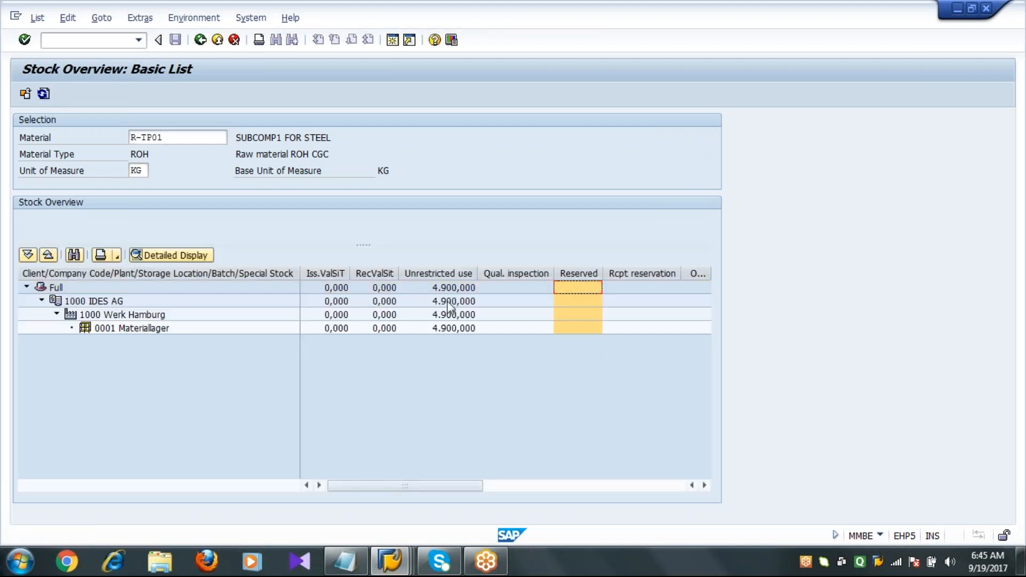
click(448, 274)
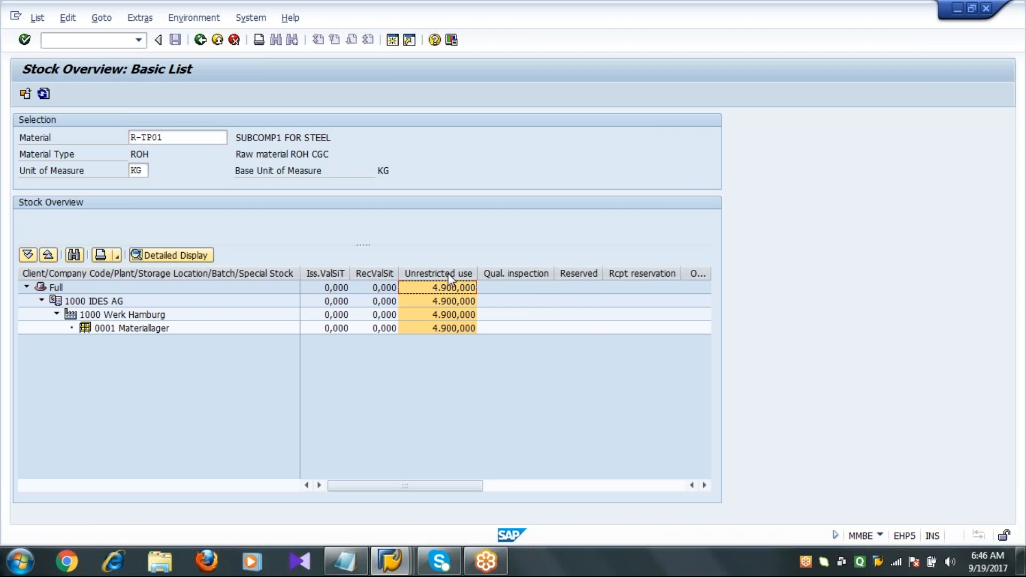
Review the stock overview for materials R-TP02, R-TP03 and R-TP04 by switching the material and refreshing each time.
click(448, 273)
click(179, 137)
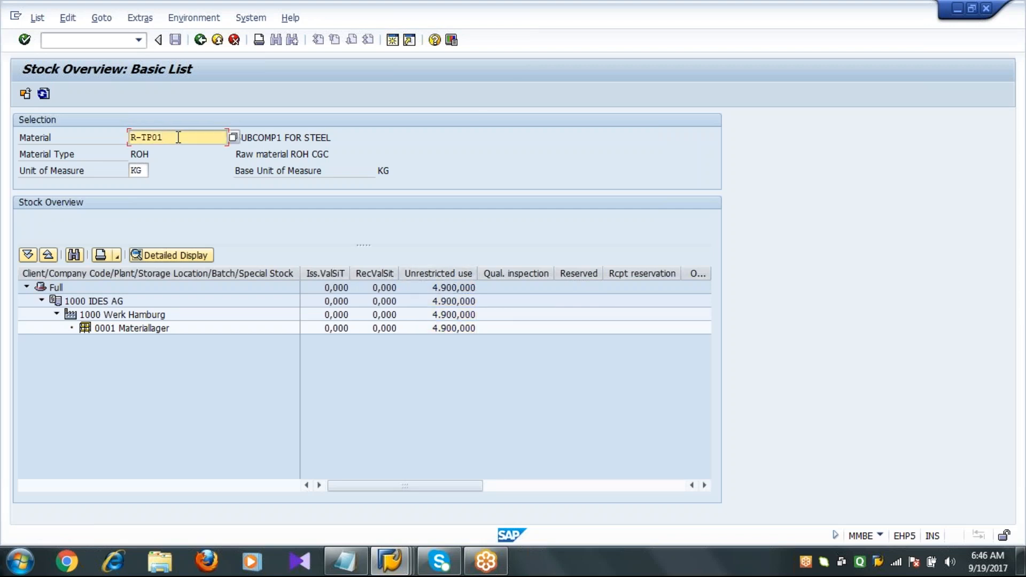
key(BackSpace)
text(2)
click(26, 94)
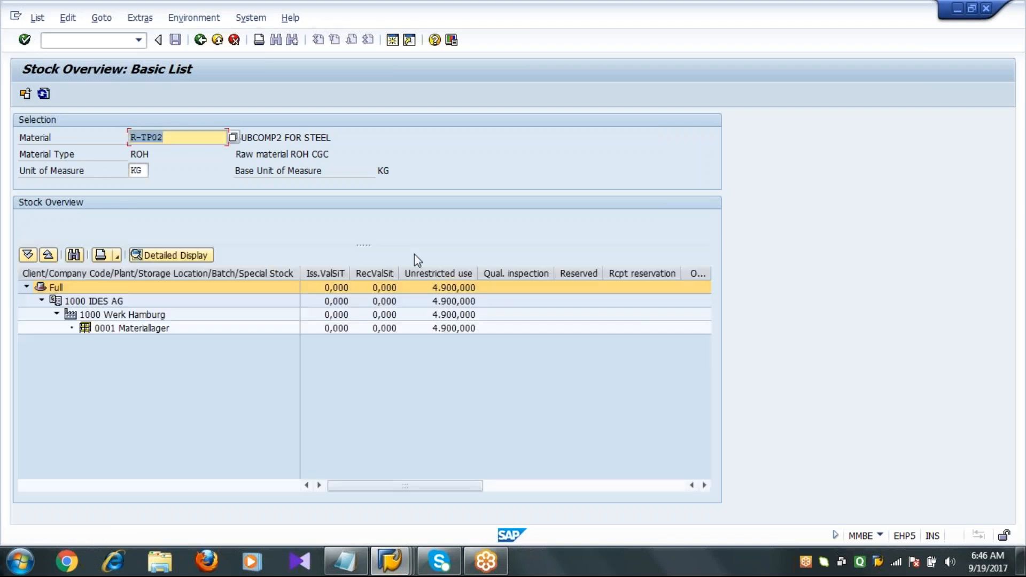
click(463, 317)
click(221, 138)
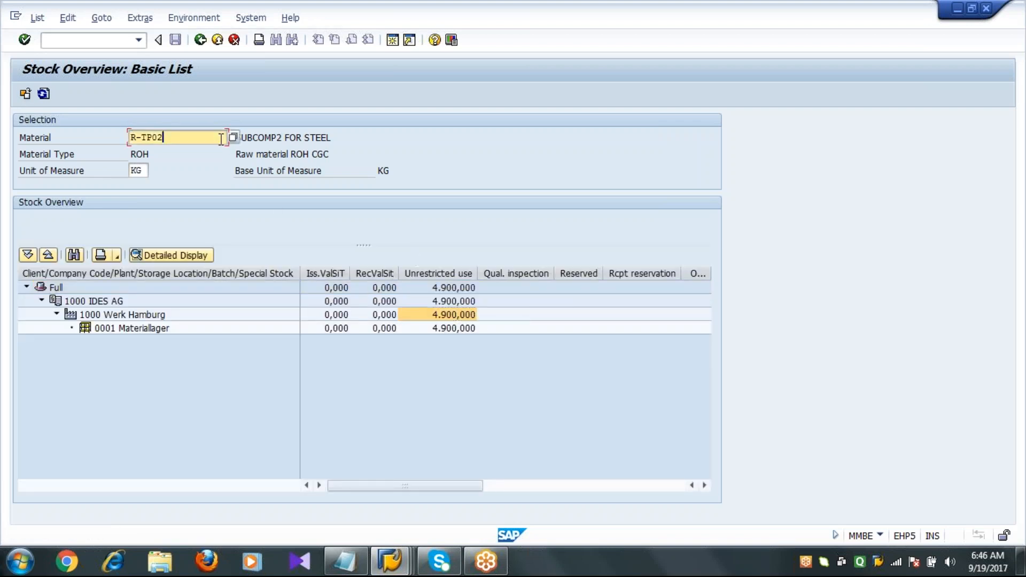
text(3)
click(25, 94)
click(212, 137)
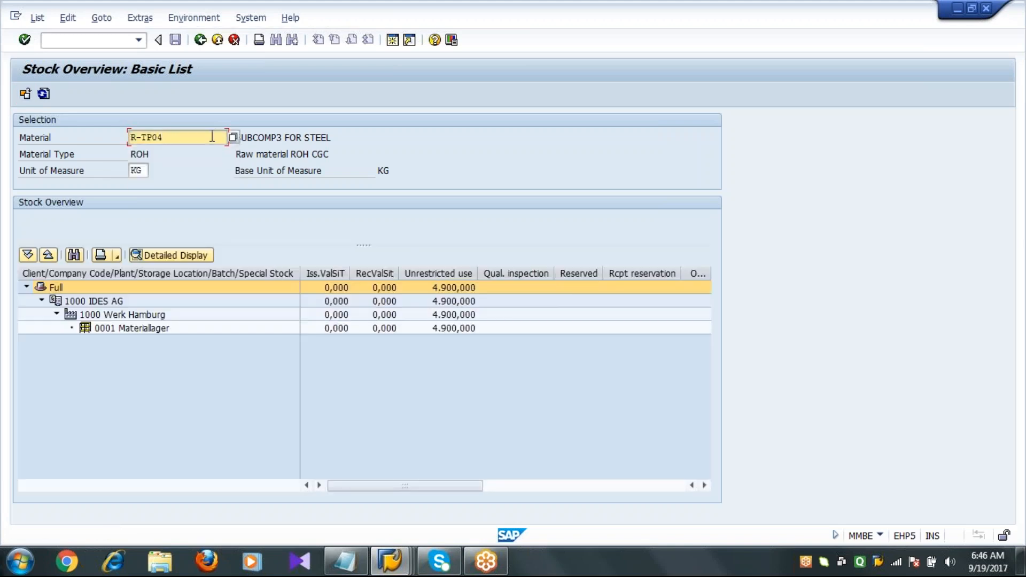
click(25, 94)
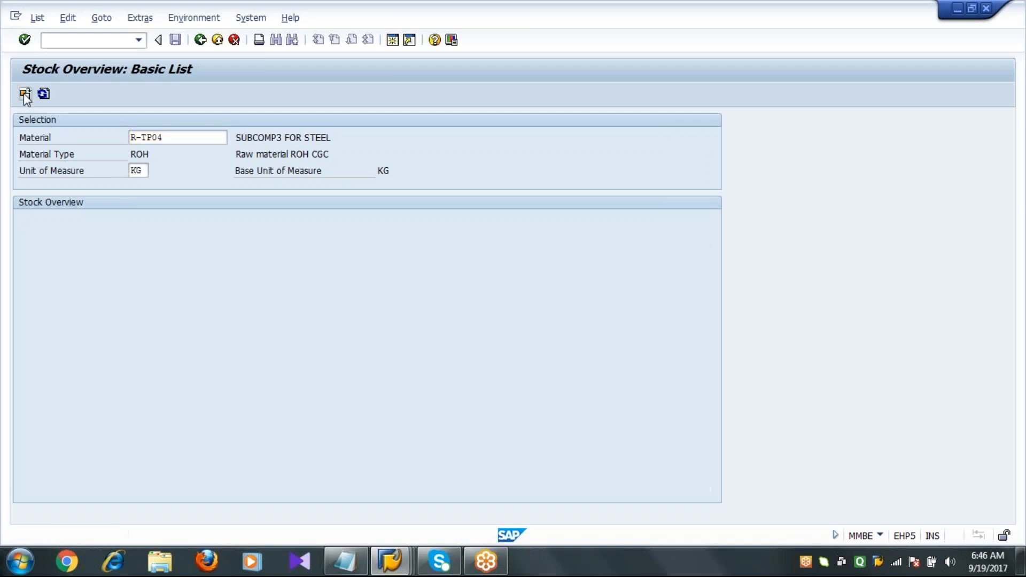
click(457, 328)
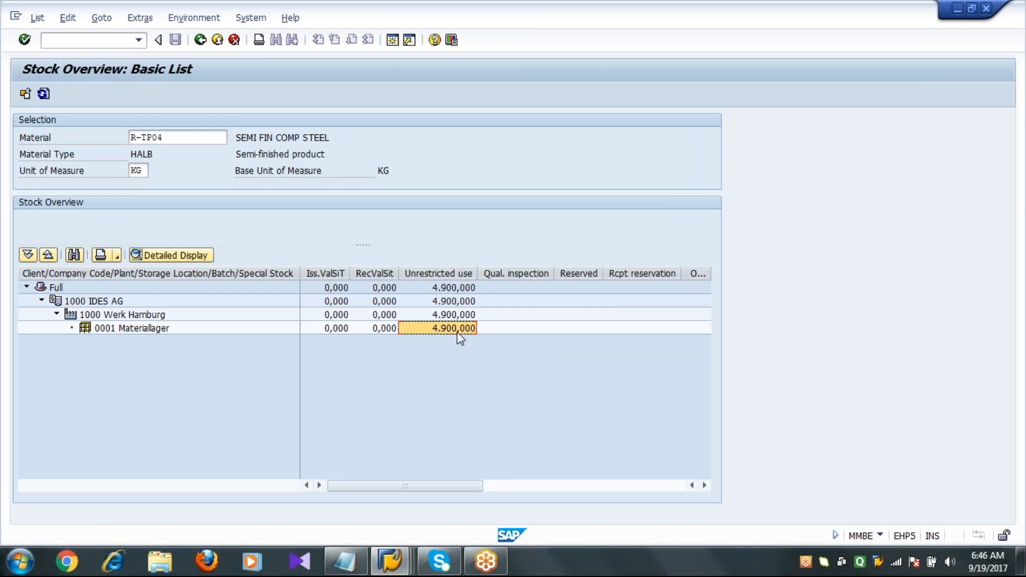
Switch the stock overview back to material R-TP01, refresh it and examine its reserved stock column.
click(175, 138)
key(BackSpace)
text(1)
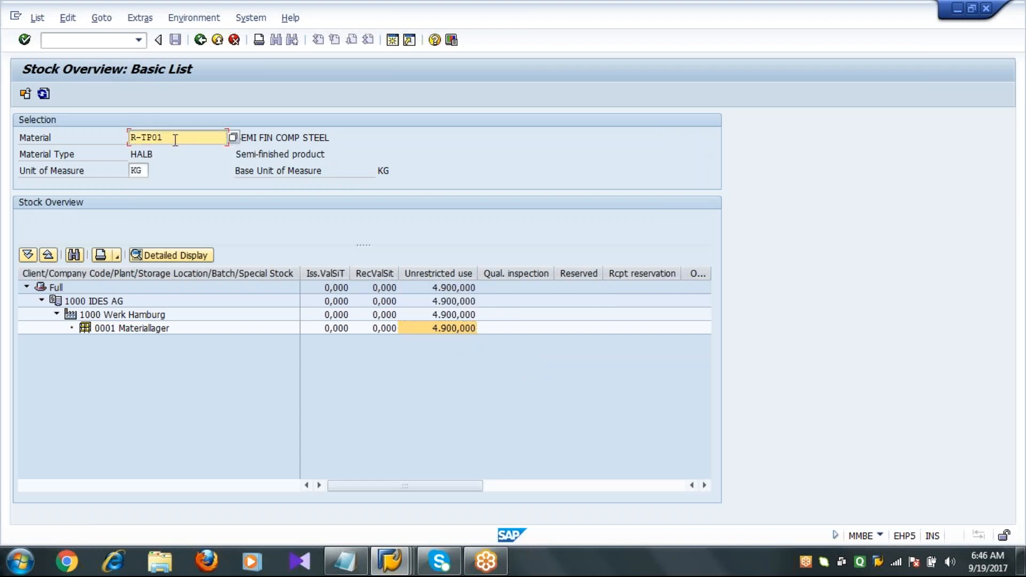
click(26, 95)
click(483, 419)
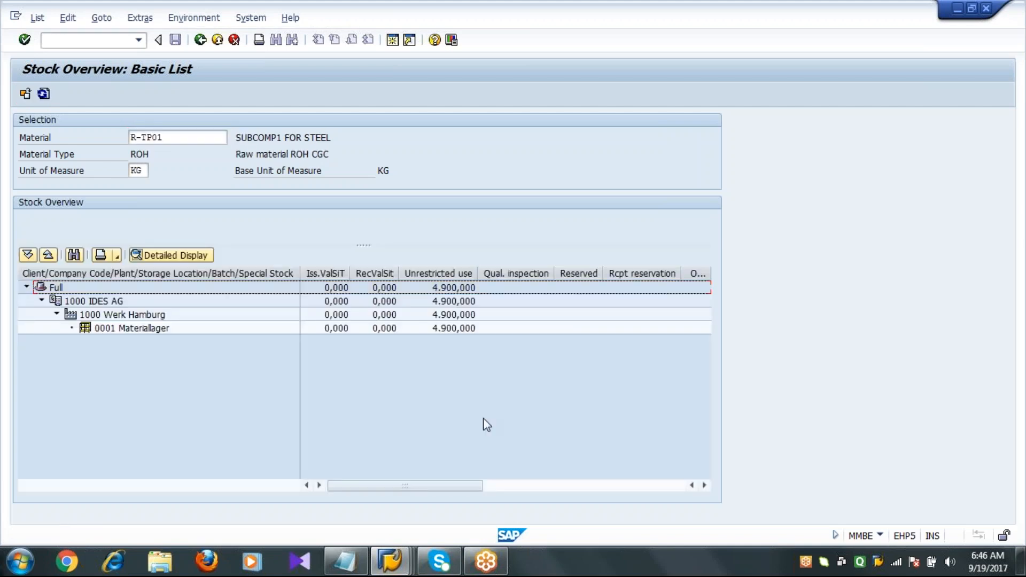
click(580, 274)
click(578, 272)
Switch to the Notepad process list and add the line "Confirm Production Order - CO15".
click(357, 562)
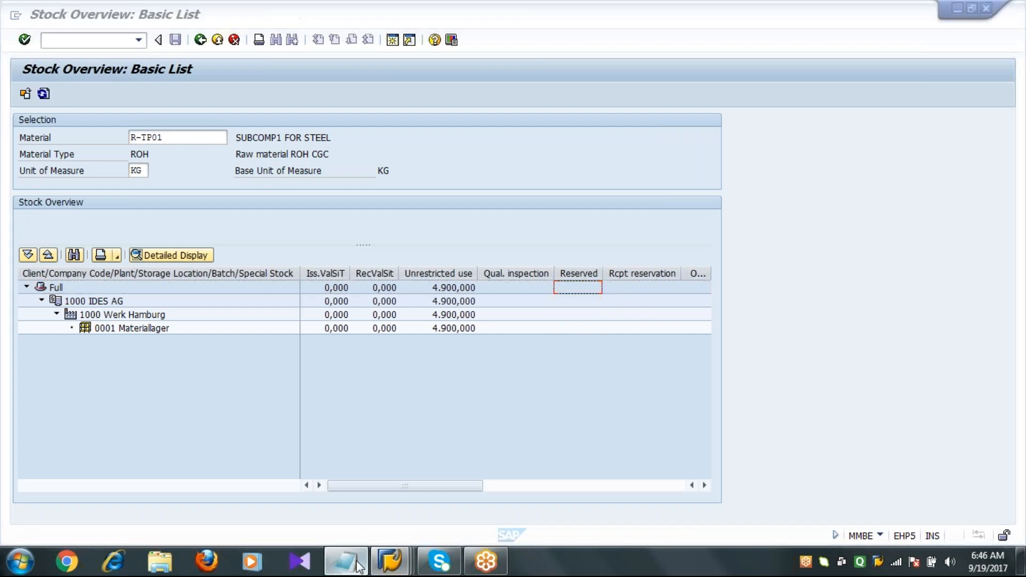
click(701, 372)
key(Return)
text(C)
text(onfirm P)
text(ee)
key(BackSpace)
key(BackSpace)
text(ri)
key(BackSpace)
text(oduction Order)
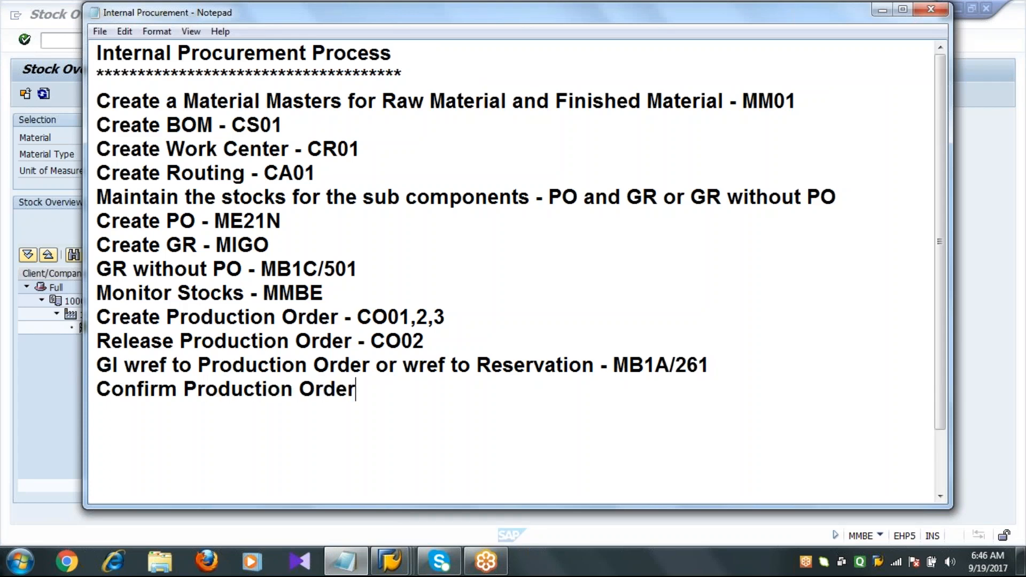
text( - CO15)
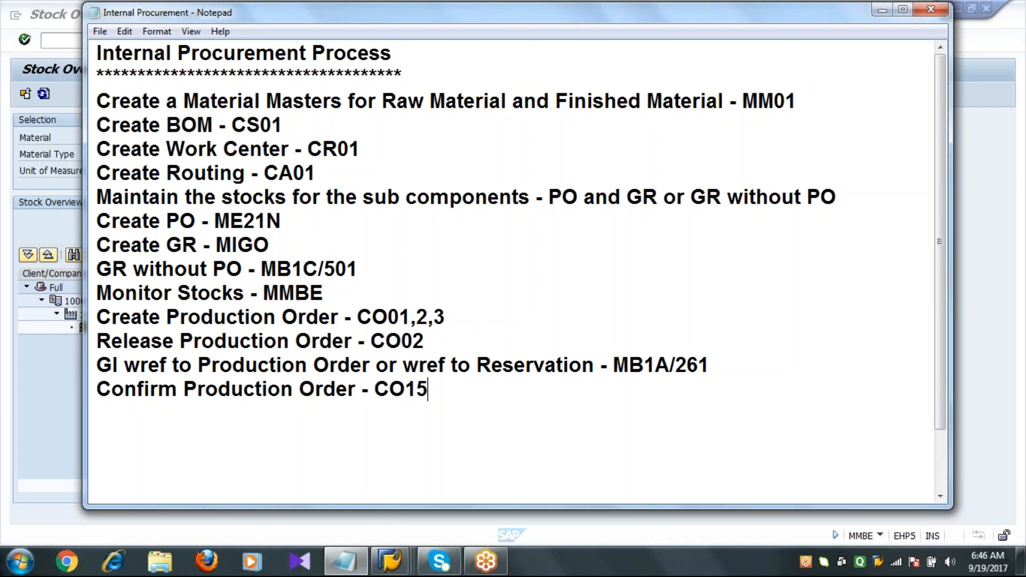
Return to SAP, start transaction CO15 and paste in production order 60003605 to open its confirmation.
click(411, 569)
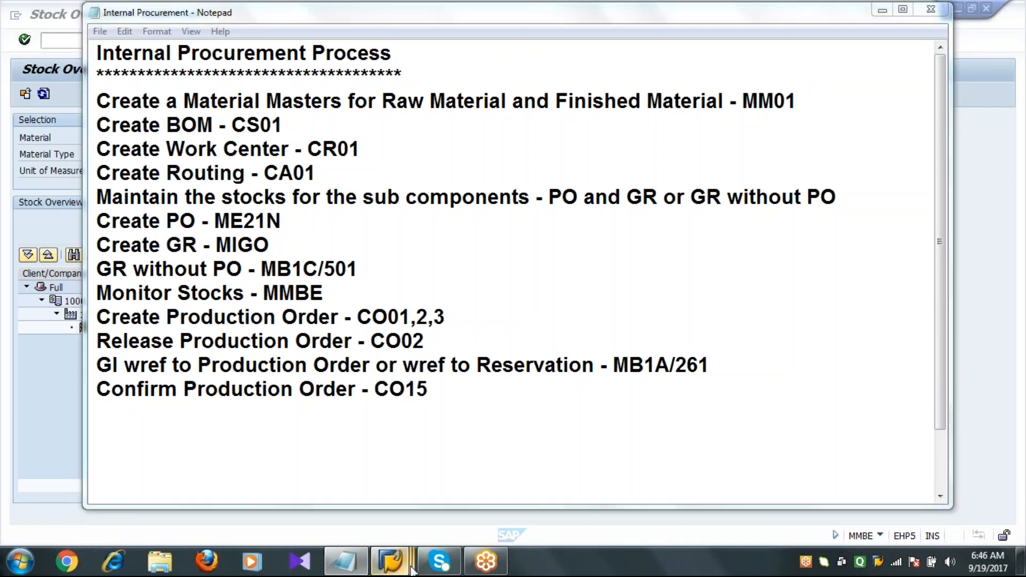
click(413, 471)
click(91, 38)
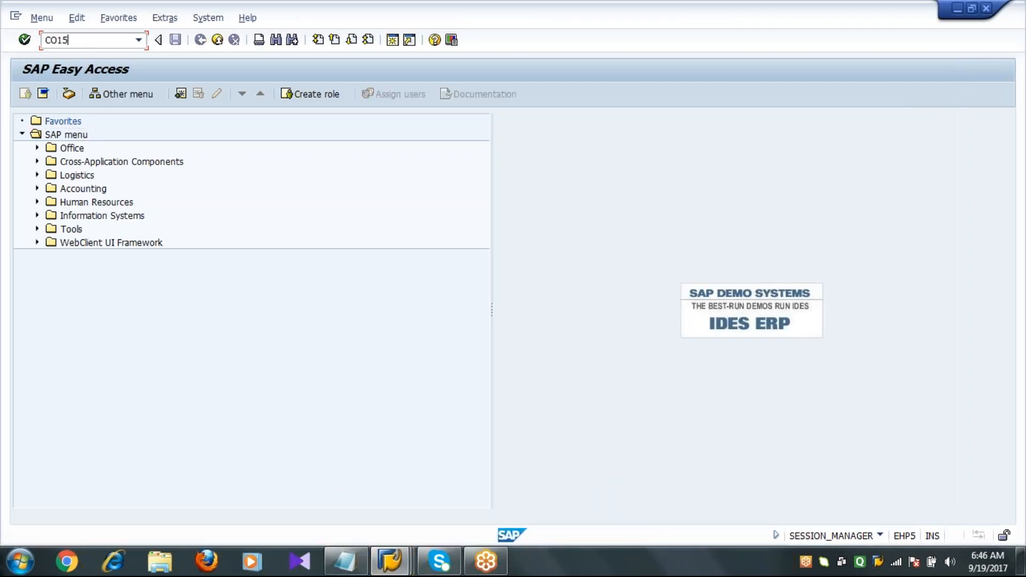
key(Return)
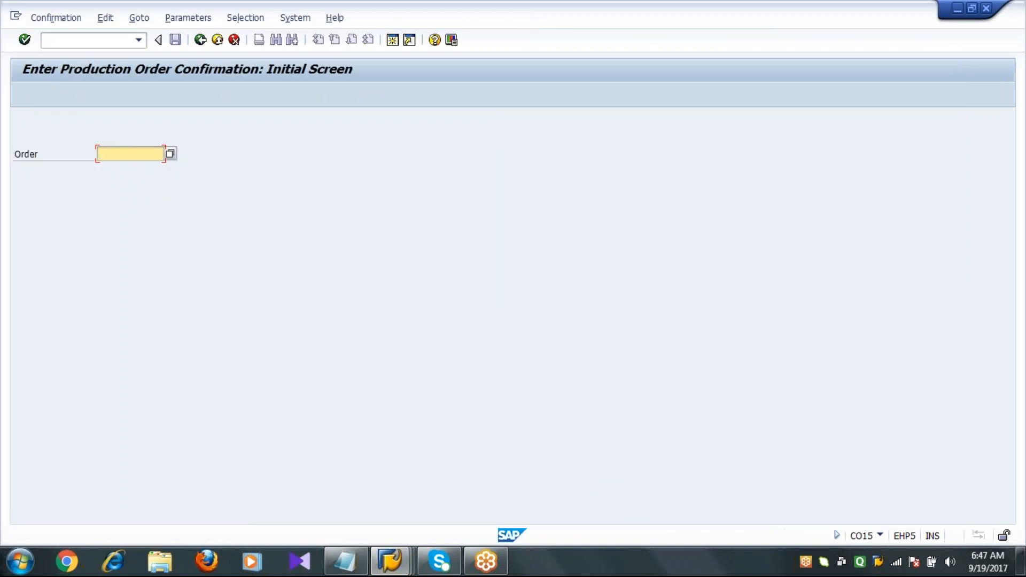
text(60003607)
key(Return)
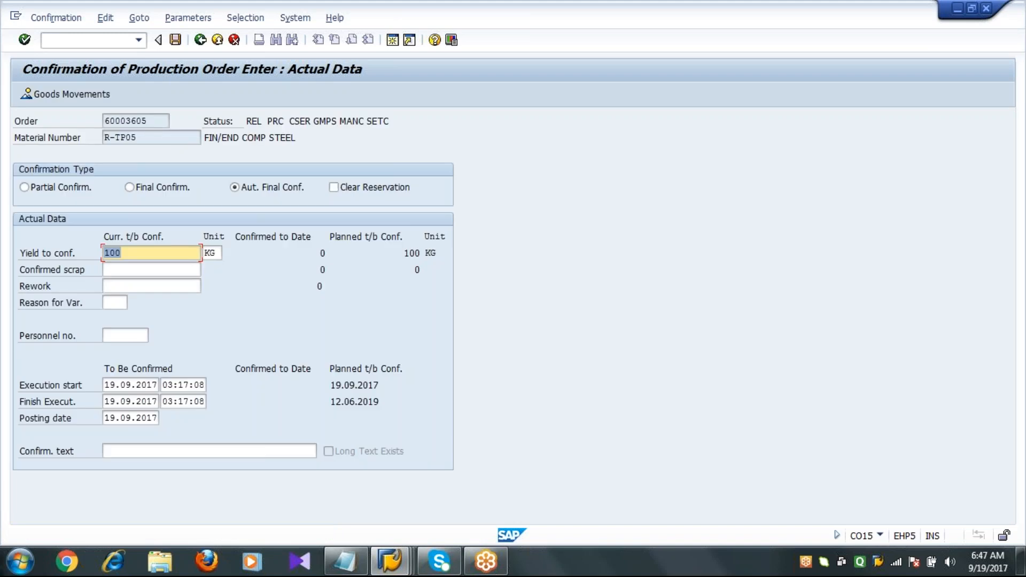
Choose Final Confirmation for the order and save the confirmation.
click(144, 192)
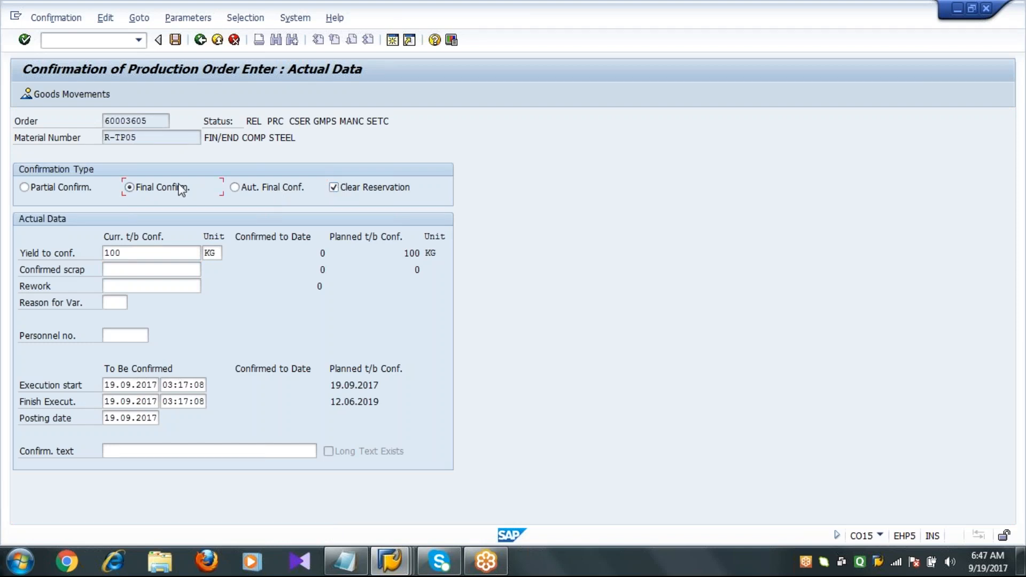
click(174, 39)
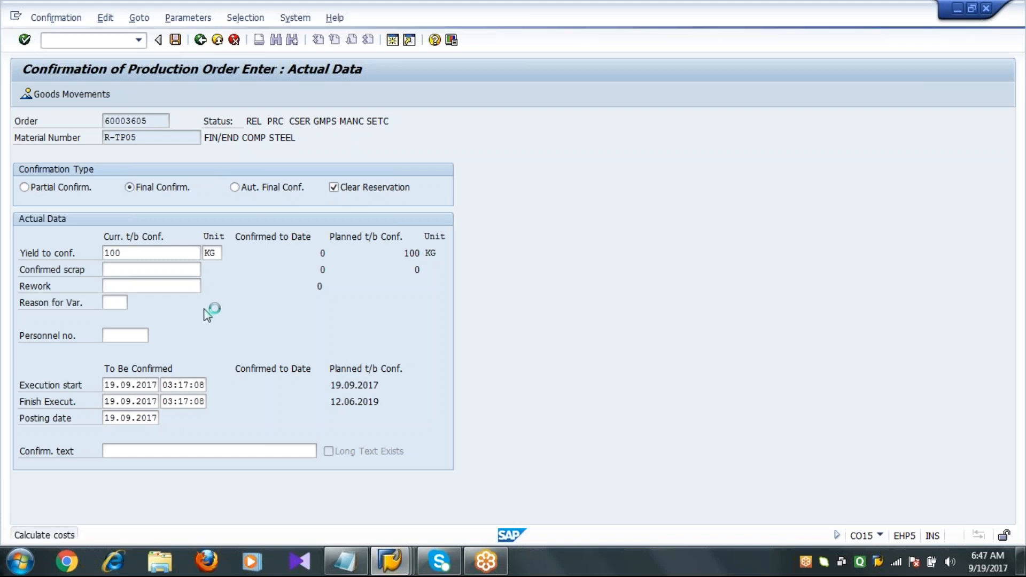
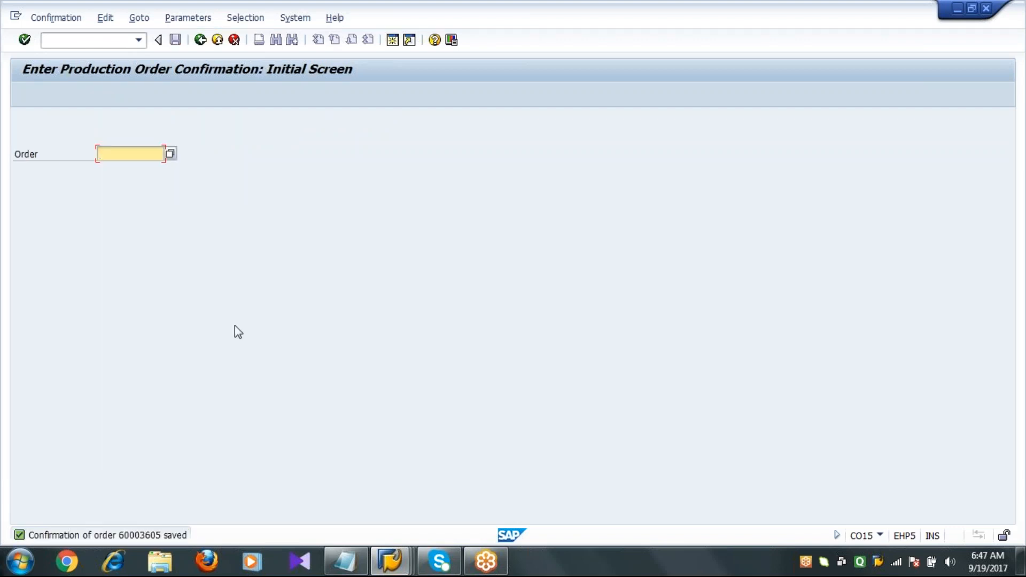
Switch to the Notepad process list and add the line "GR wref to Production Order - MIGO or MB31".
click(344, 560)
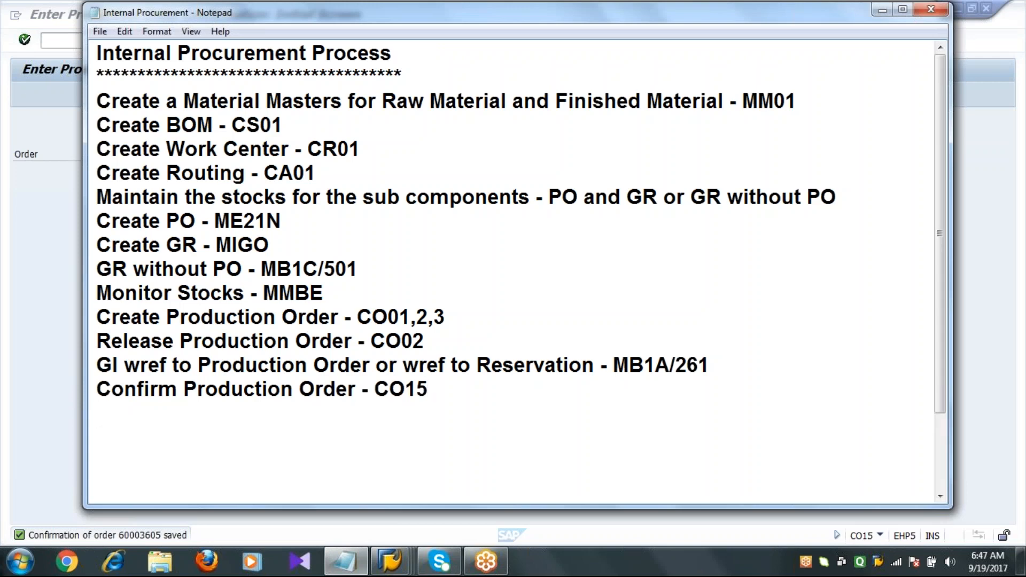
text(GR wref to Production Order - MIGO or MB31)
key(Return)
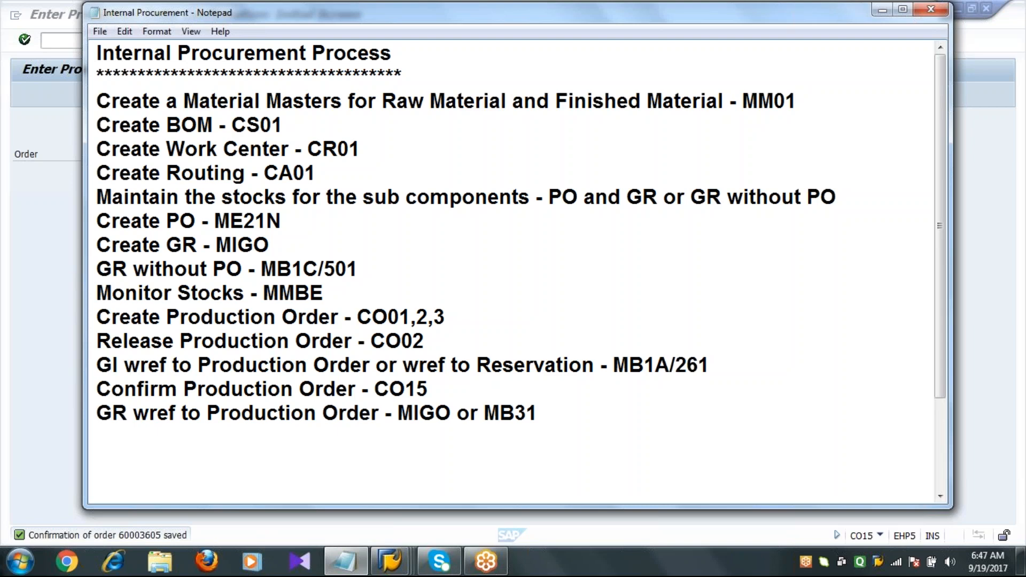
Leave CO15, return to the stock overview window and display the stock of material R-TP05.
click(547, 420)
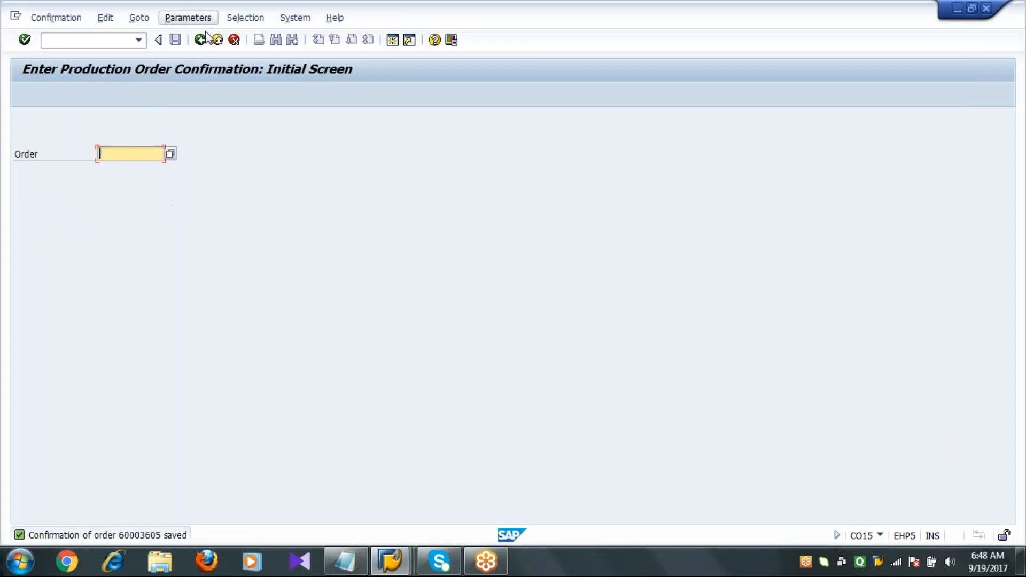
click(201, 40)
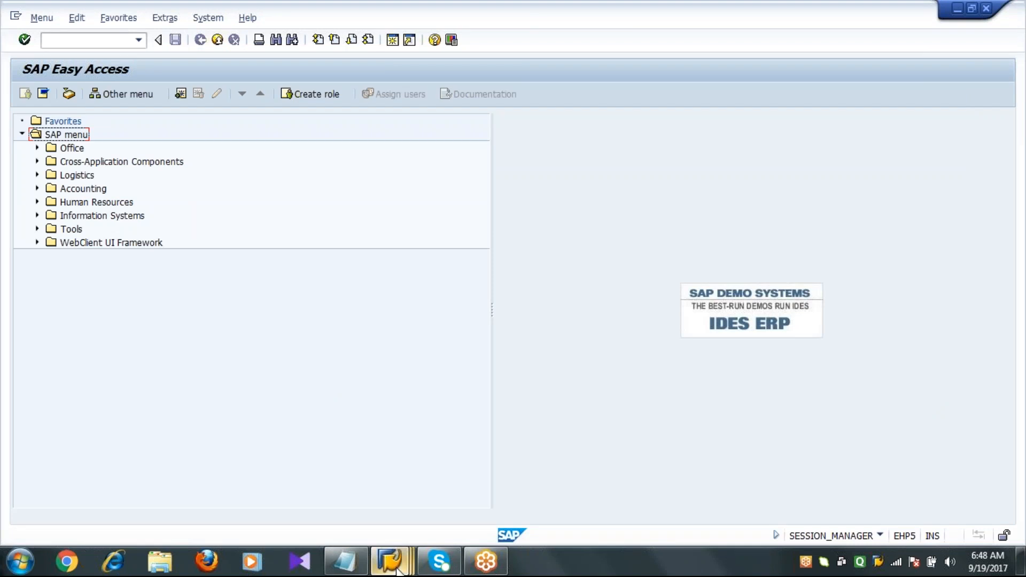
mouse_move(395, 559)
click(514, 494)
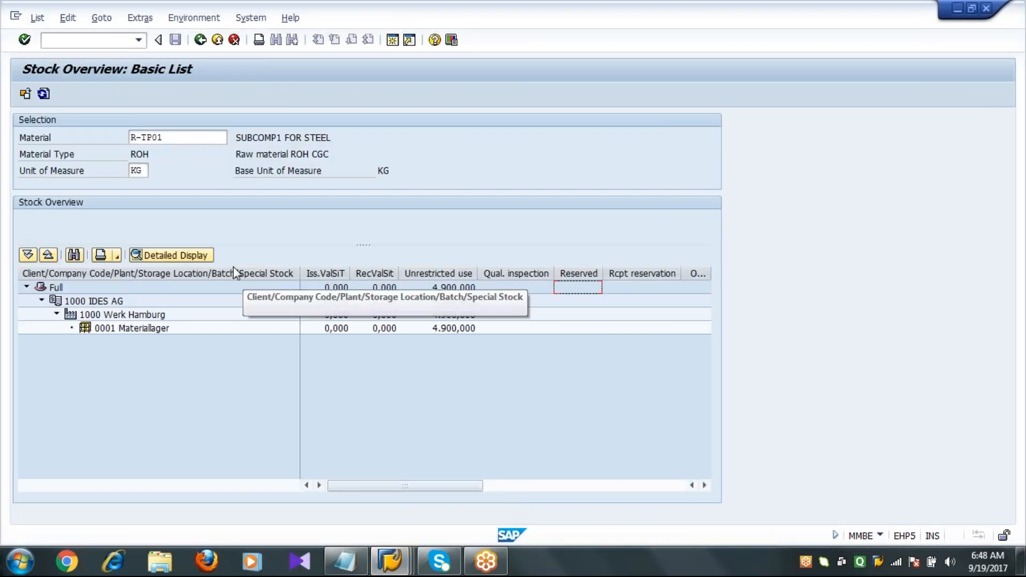
click(163, 137)
key(BackSpace)
text(5)
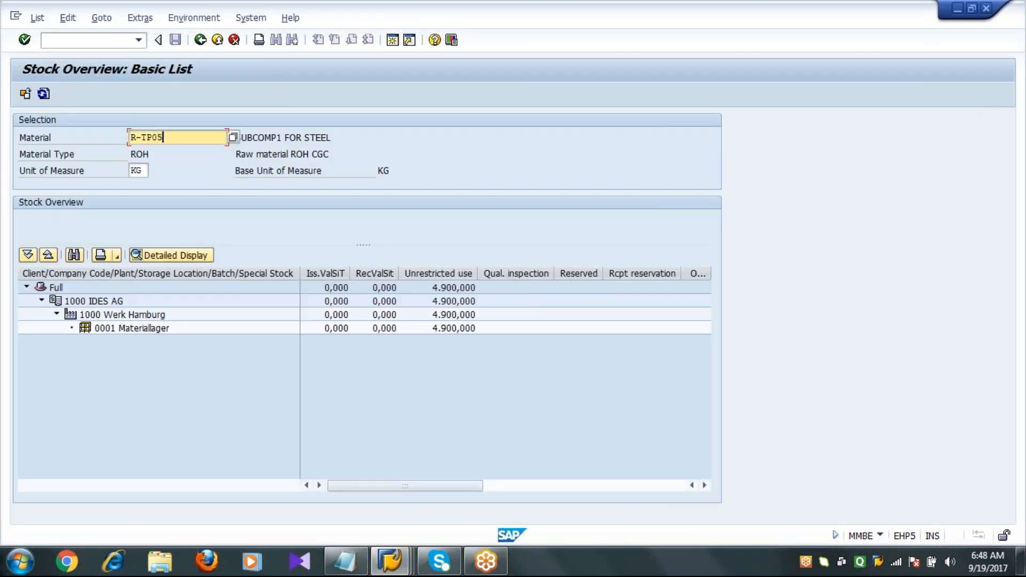
click(25, 94)
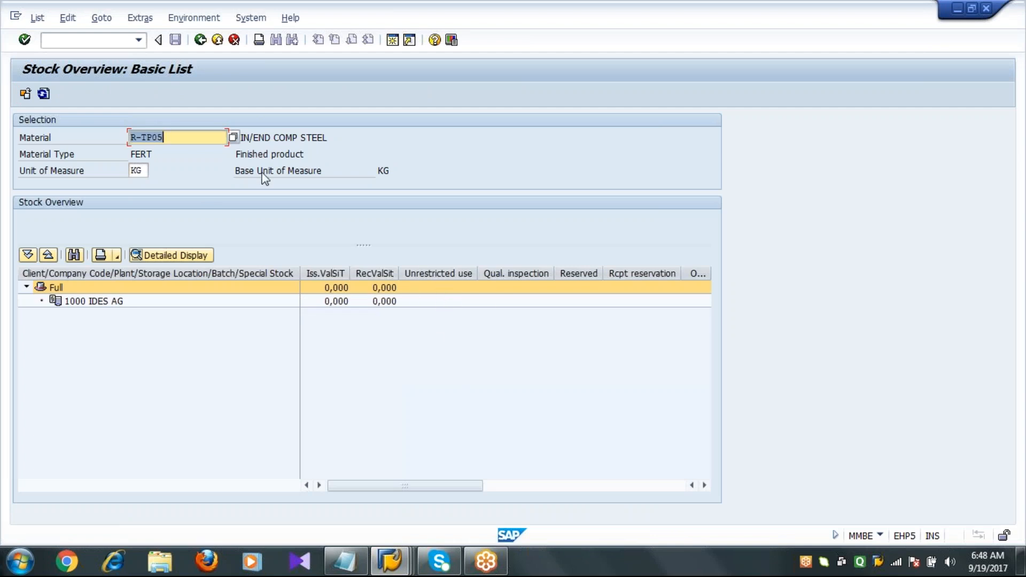
Switch the stock overview to material R-TP01, refresh it and examine its stock quantities.
click(203, 138)
key(BackSpace)
text(1)
click(25, 93)
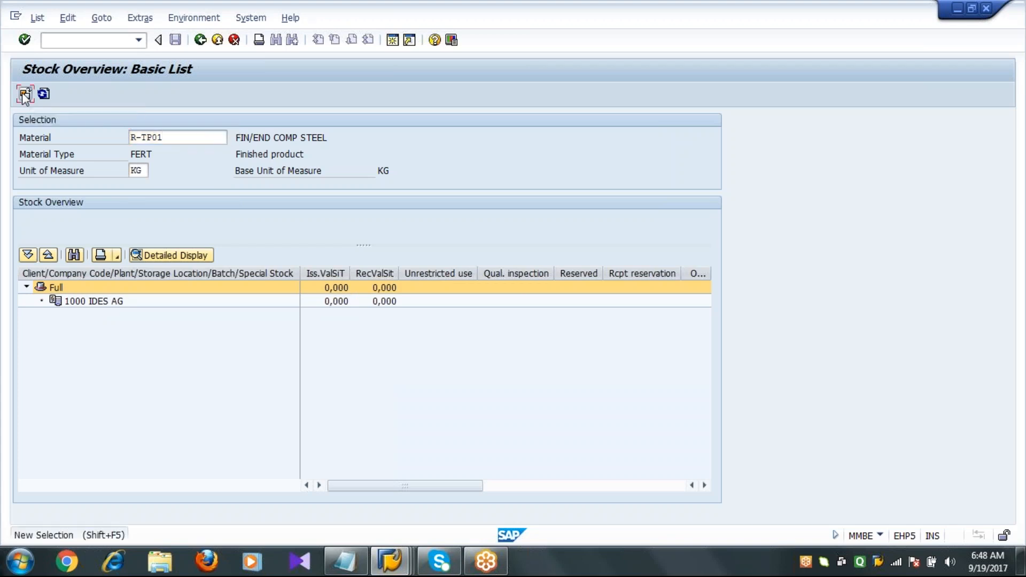
click(457, 305)
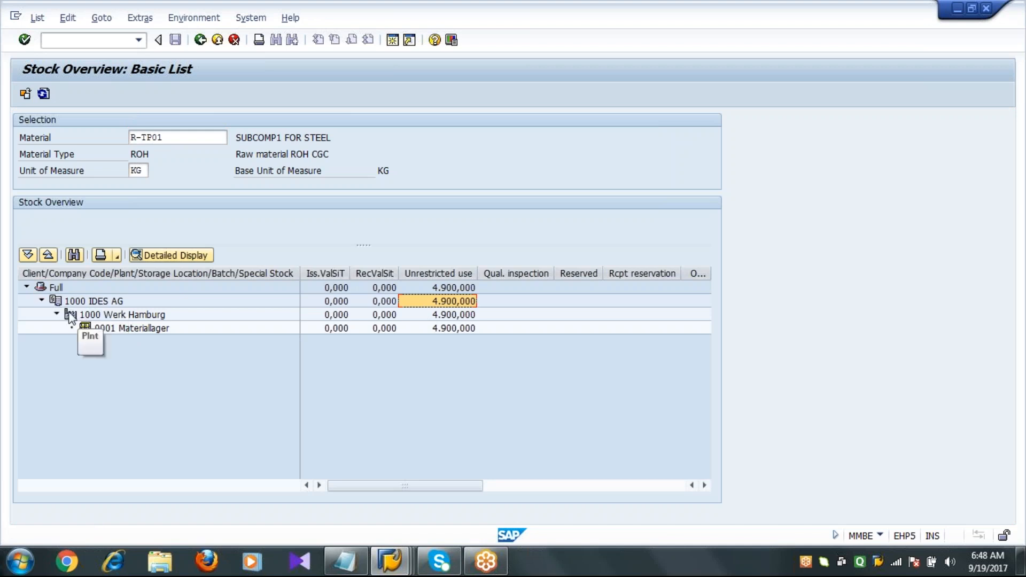
Switch the stock overview back to material R-TP05, refresh it and examine its stock columns.
click(203, 140)
key(BackSpace)
text(5)
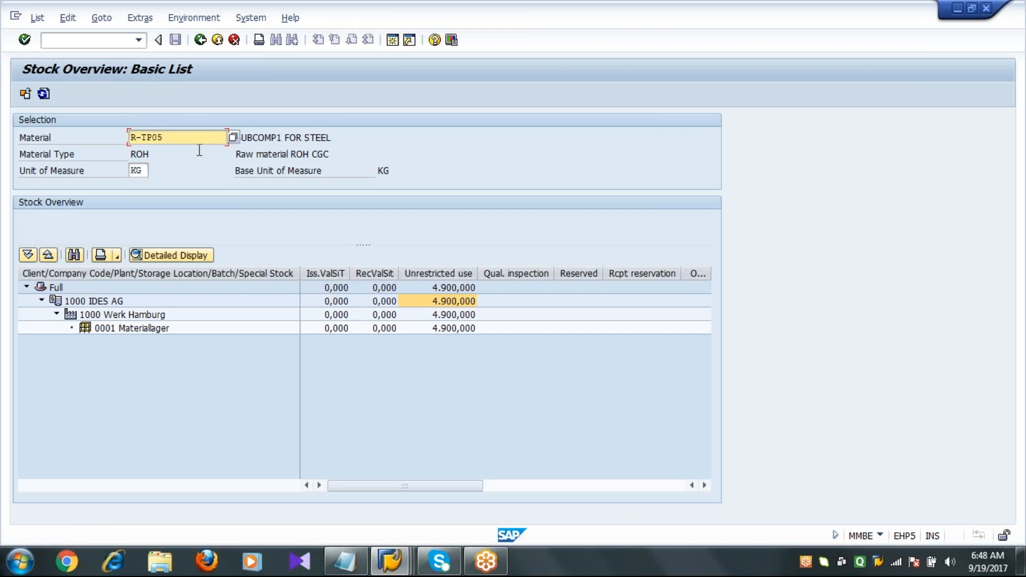
click(26, 95)
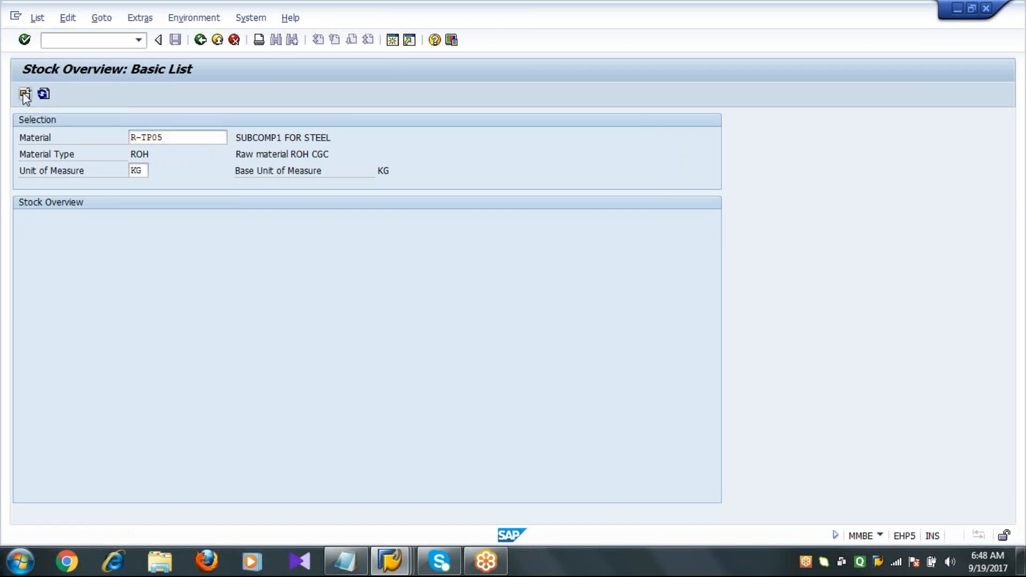
click(436, 286)
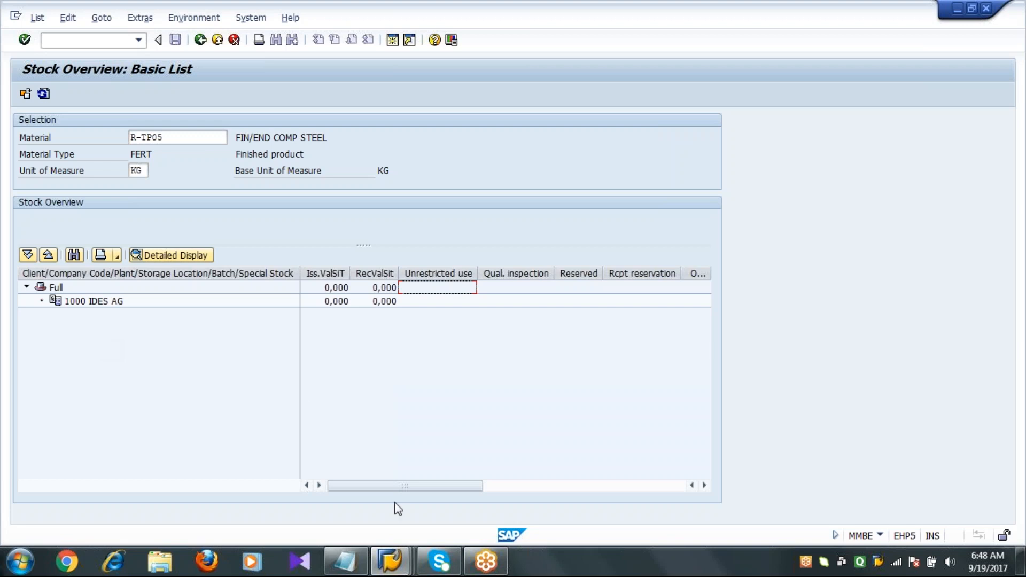
Switch to the Easy Access window, check the MIGO entry in the process list and start transaction MIGO.
click(392, 571)
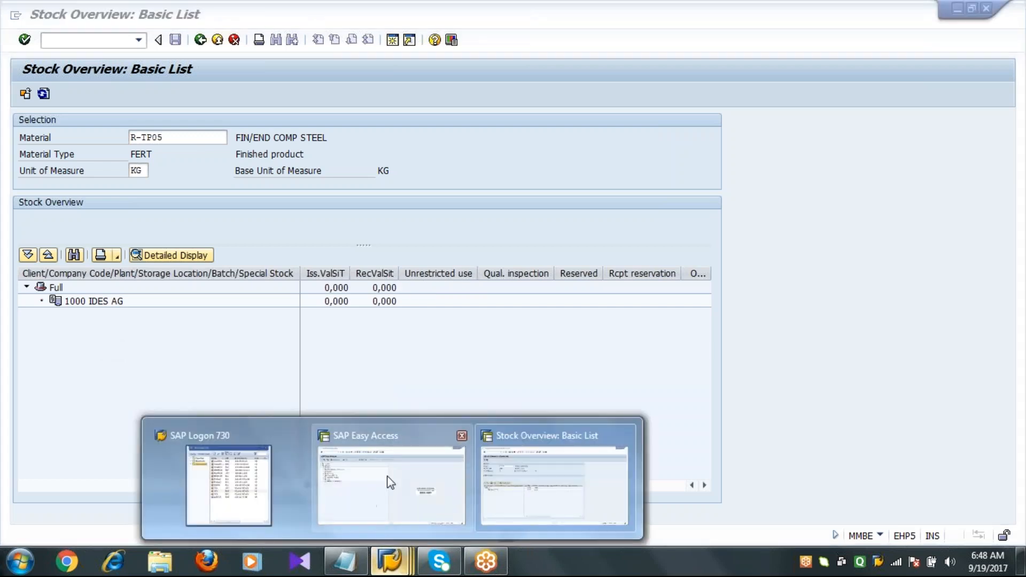
click(390, 482)
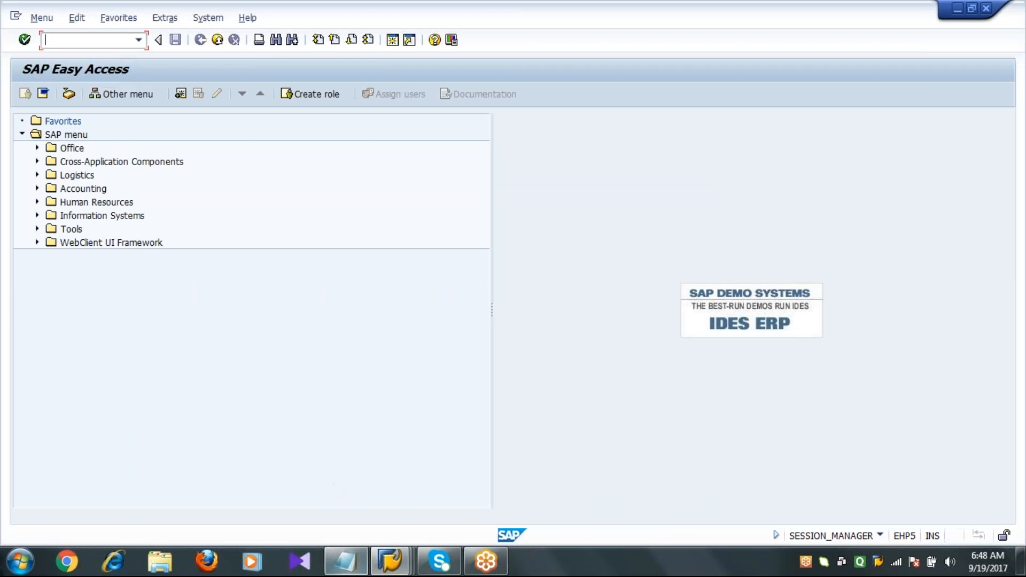
click(345, 561)
double_click(432, 413)
click(430, 413)
double_click(537, 414)
click(537, 415)
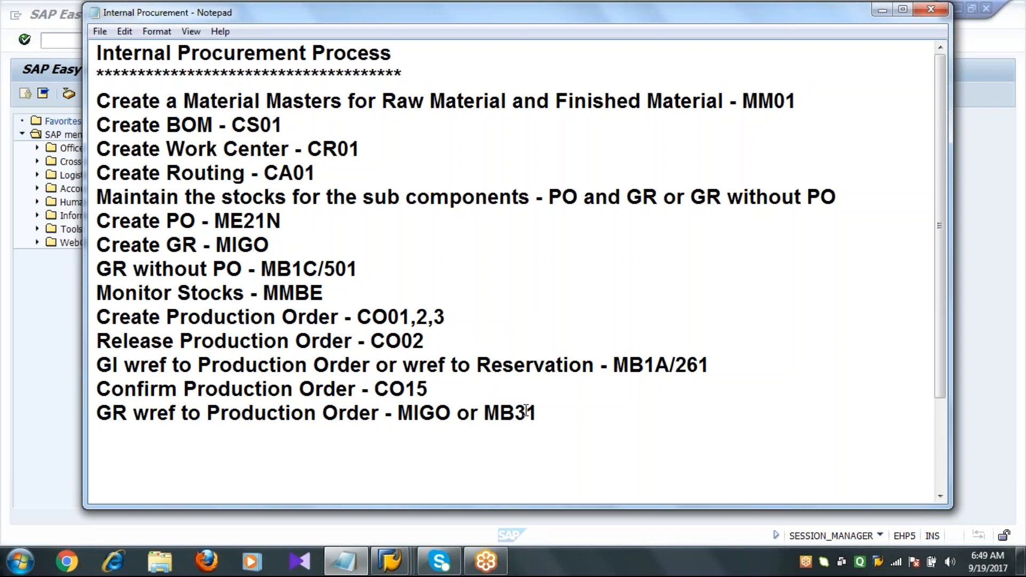
click(26, 322)
click(108, 42)
text(MIGO)
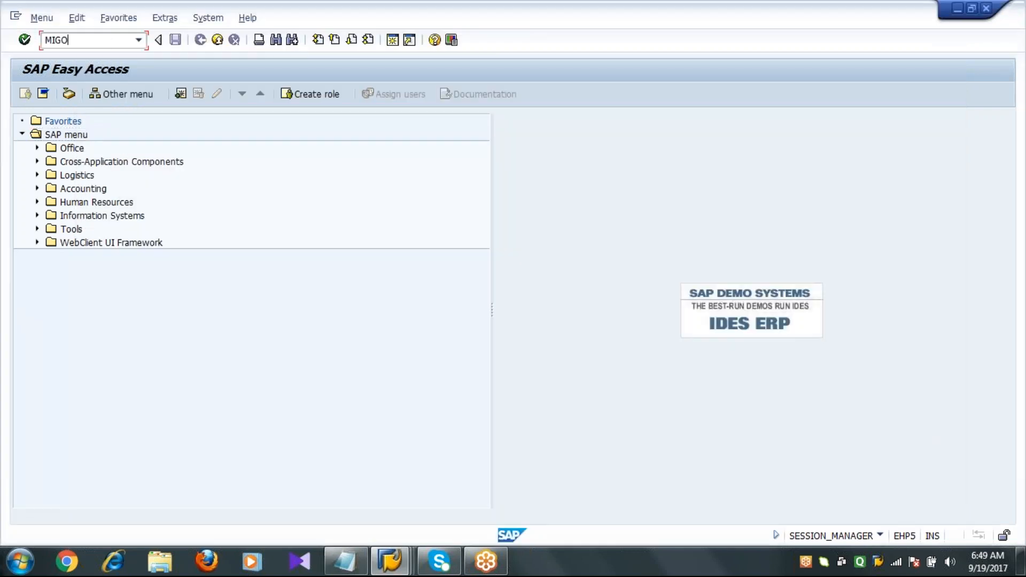
key(Return)
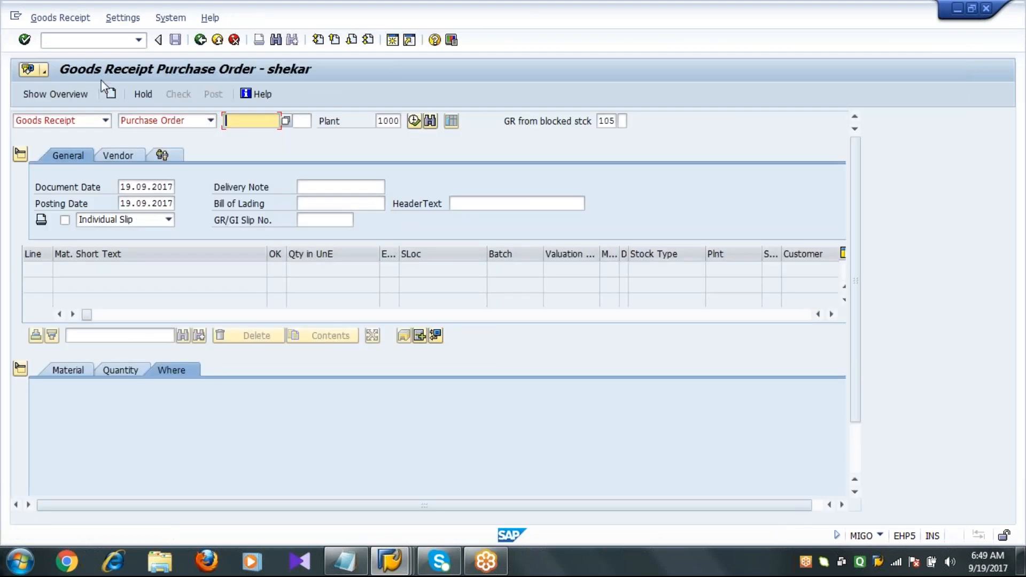
Set the MIGO action to Goods Receipt and the reference document type to Order.
click(105, 122)
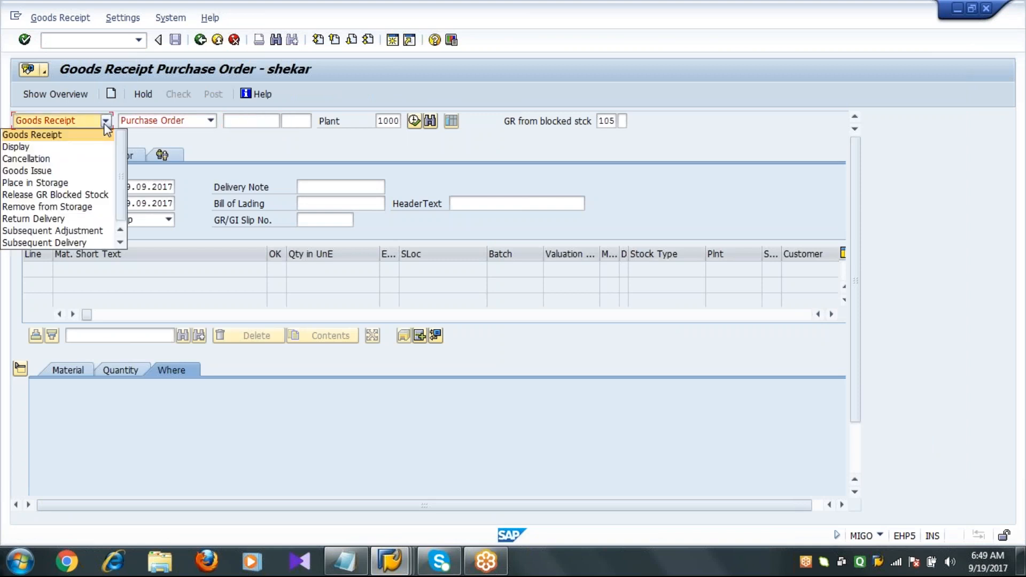
click(77, 135)
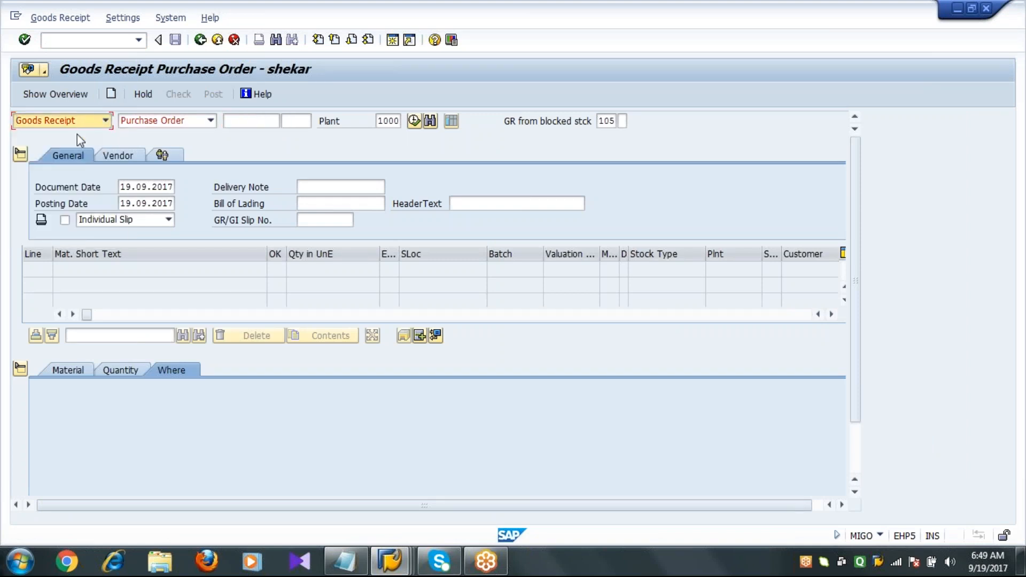
key(Tab)
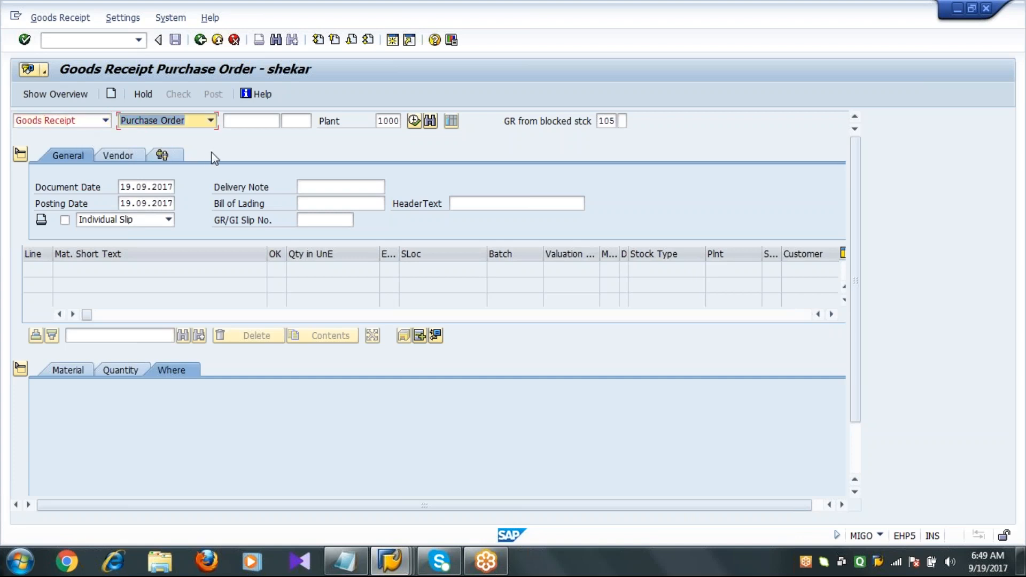
click(98, 42)
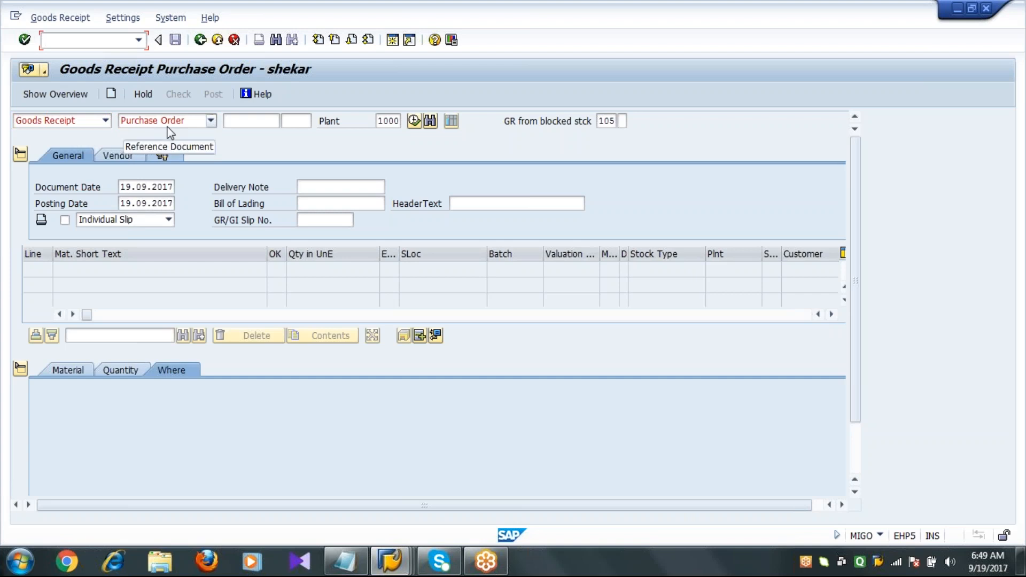
click(212, 122)
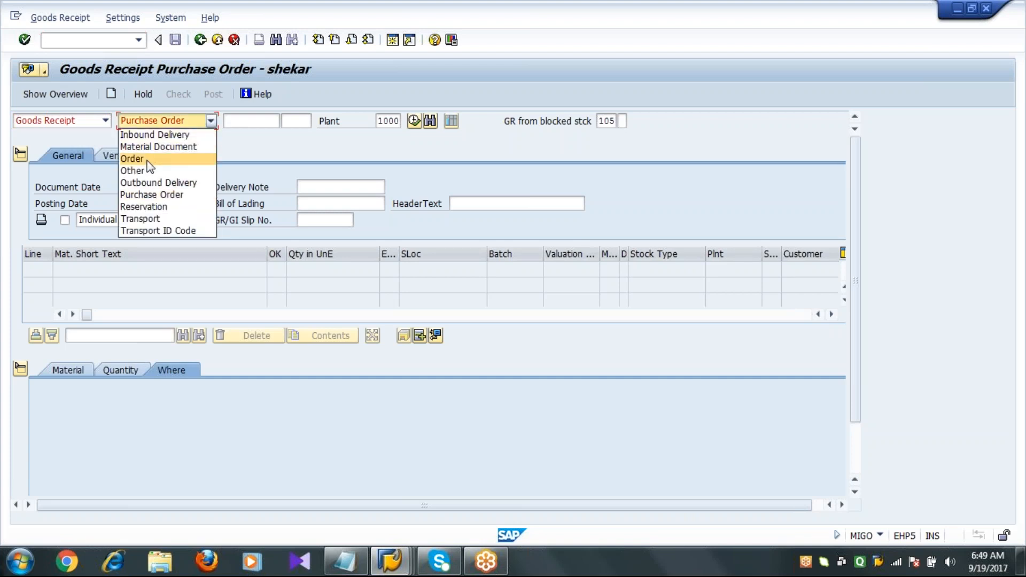
click(345, 561)
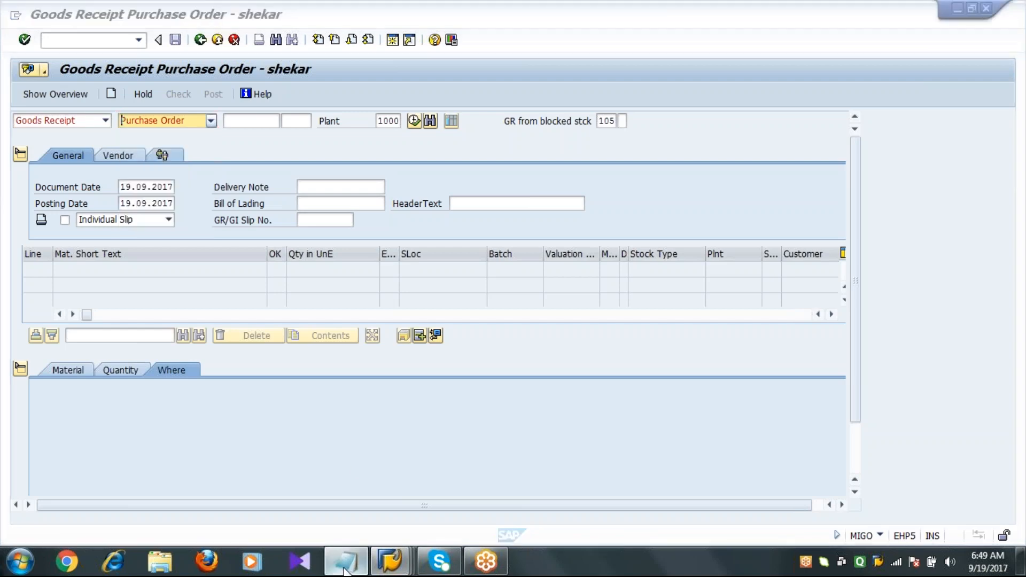
double_click(430, 412)
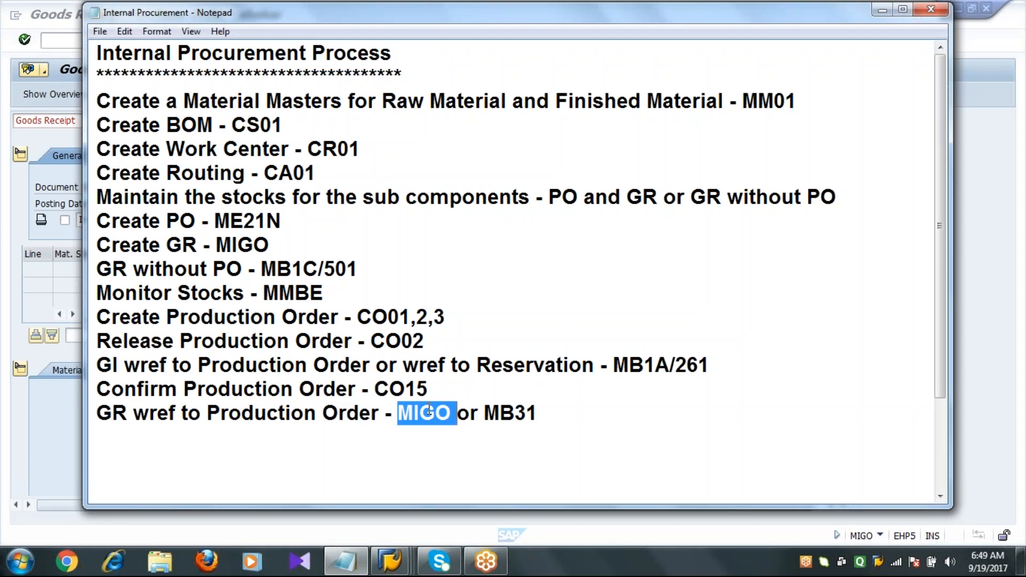
click(430, 411)
click(60, 409)
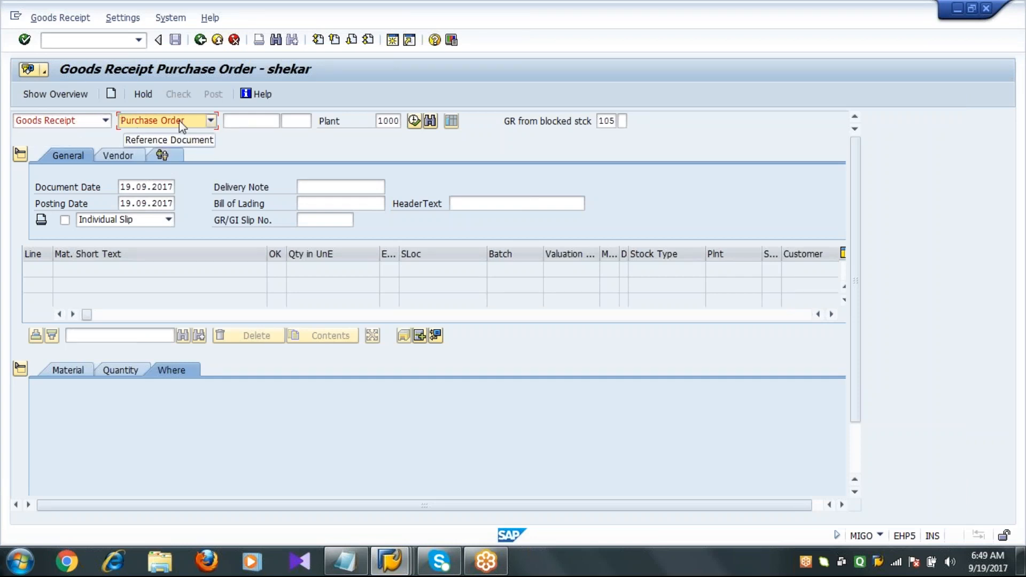
click(211, 121)
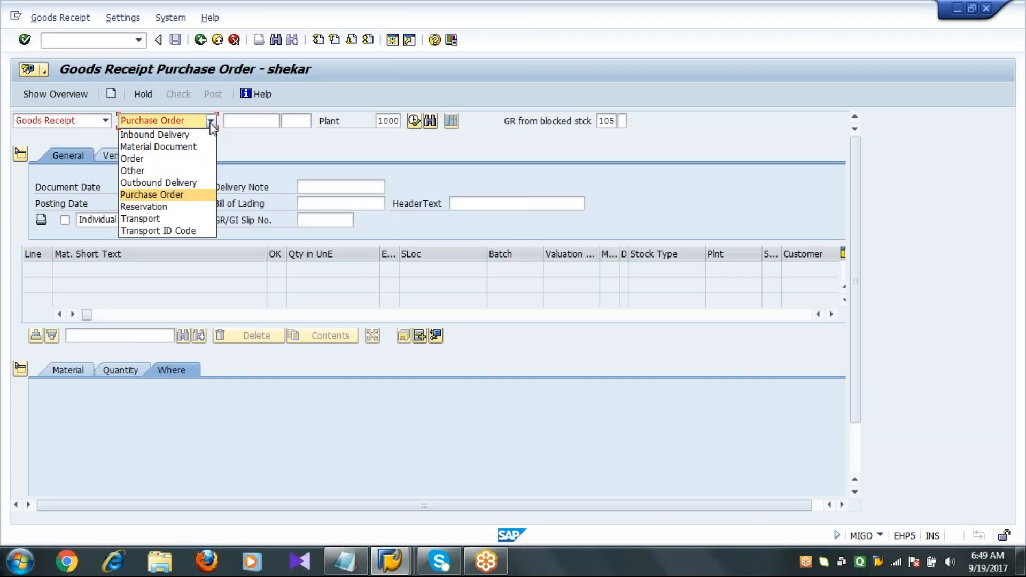
click(181, 159)
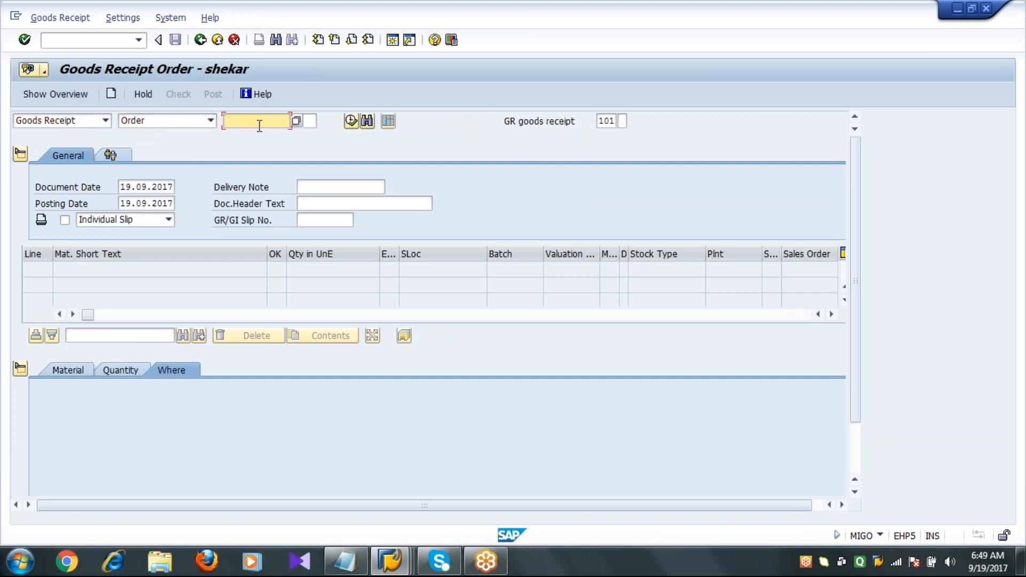
Paste production order 60003605 as the reference and pick movement type 101 from the list.
text(60003605)
click(599, 120)
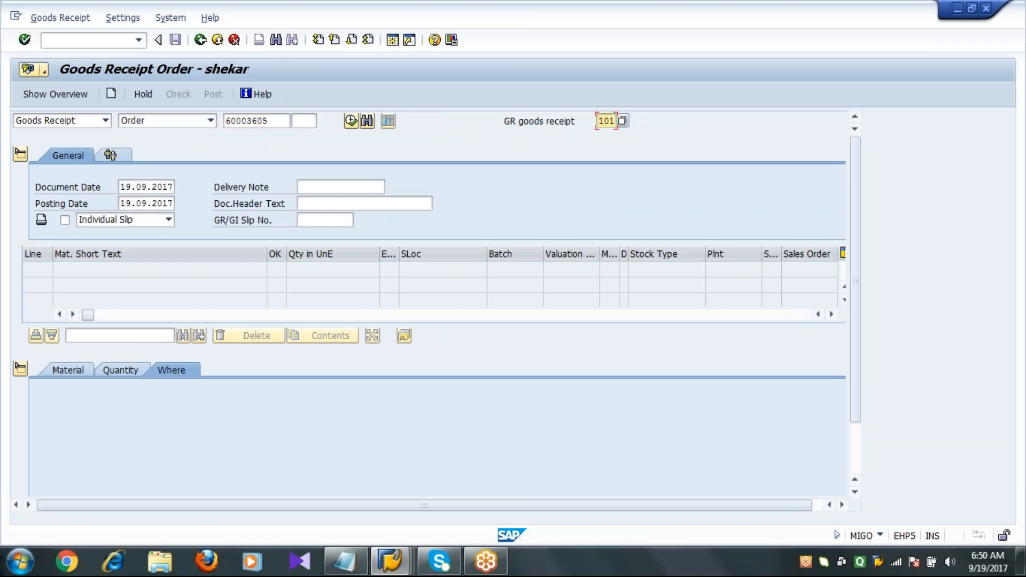
click(623, 122)
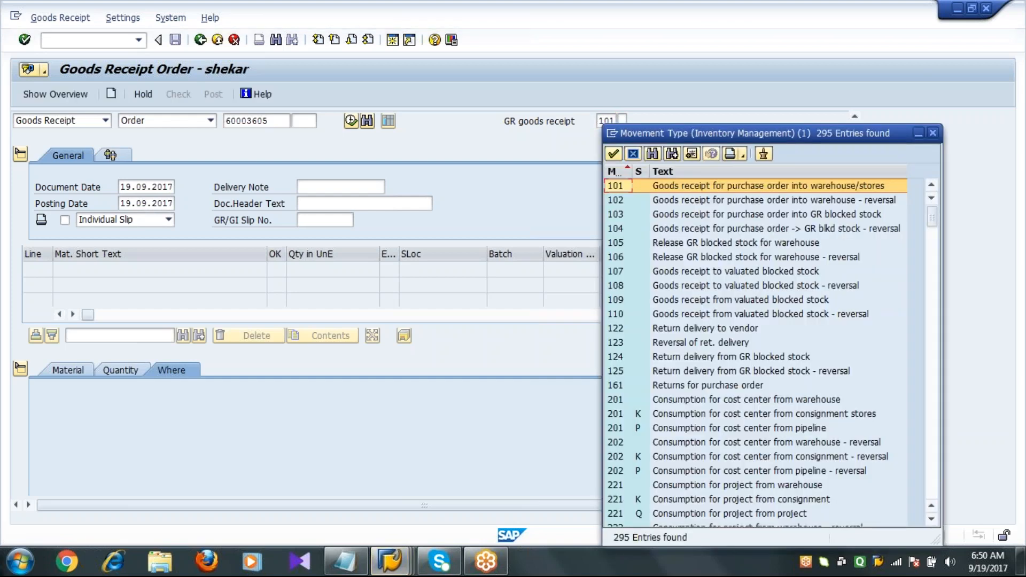
double_click(616, 186)
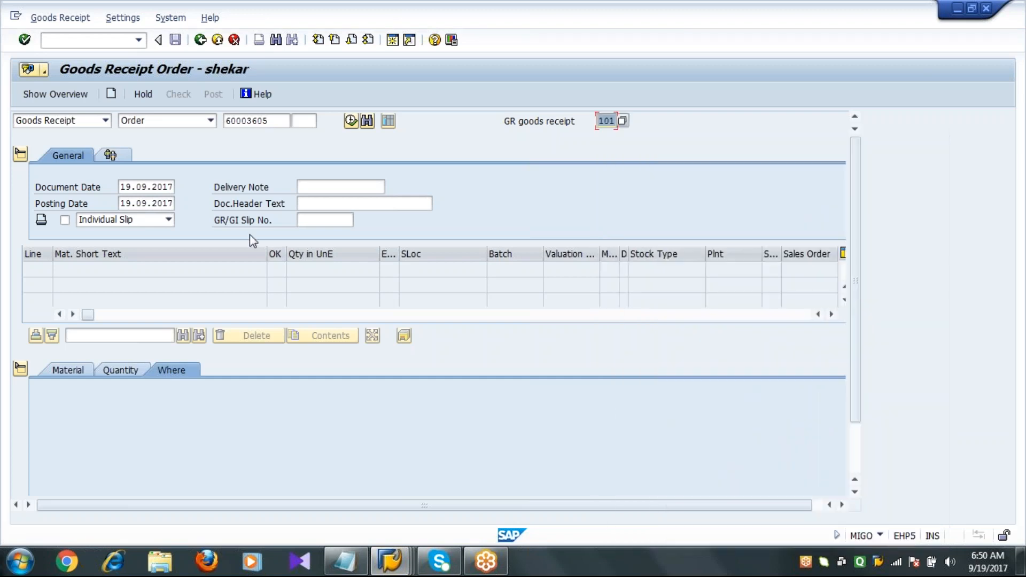
Load the order's items into the goods receipt and dismiss the default values tip.
click(141, 188)
click(127, 205)
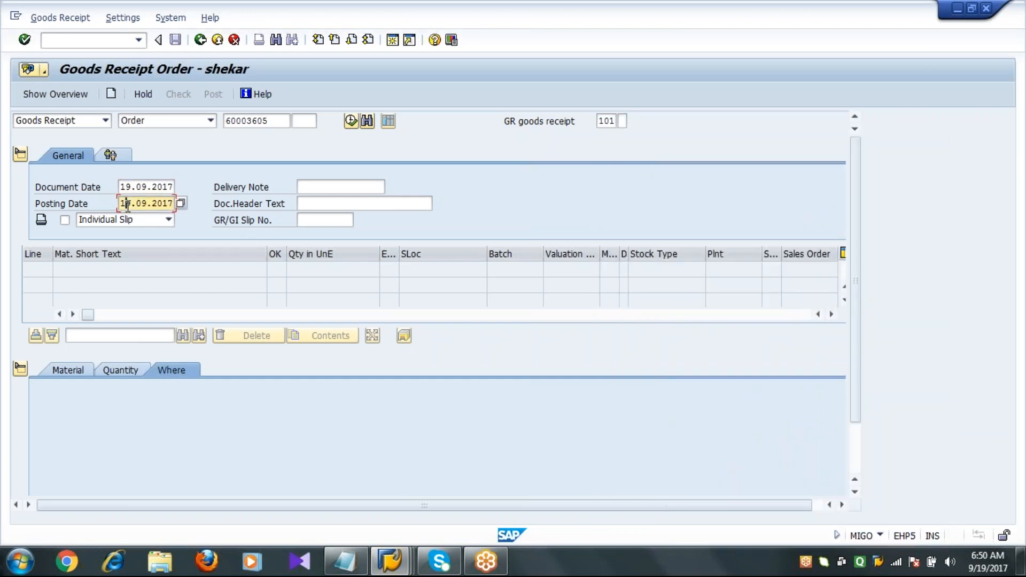
key(Return)
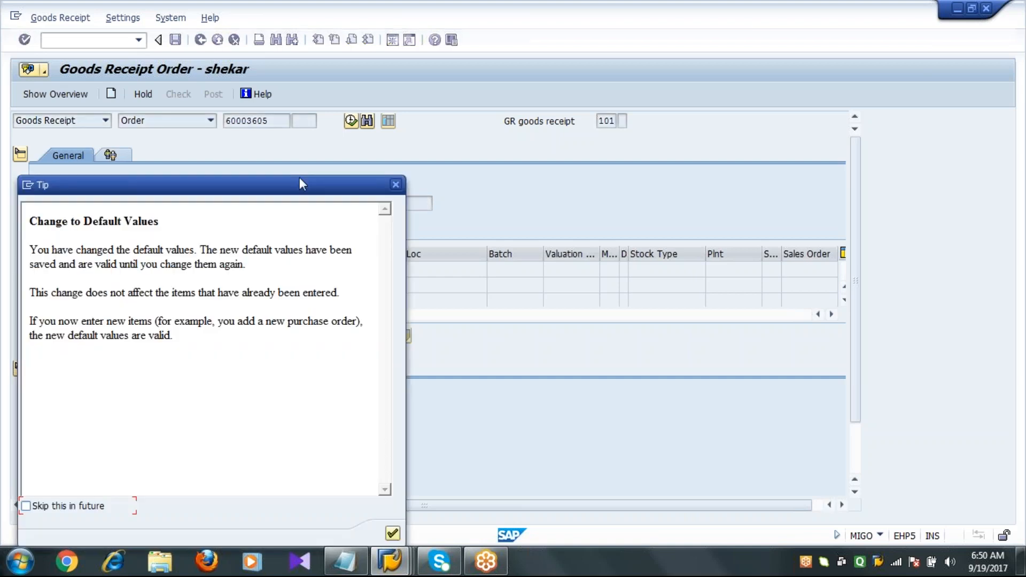
key(Return)
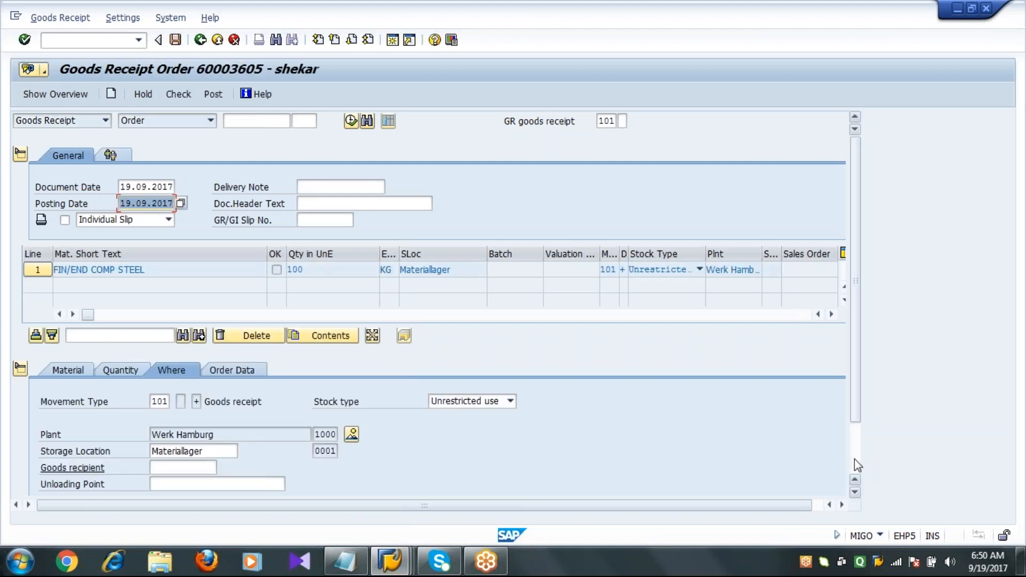
scroll(833, 453, down, 2)
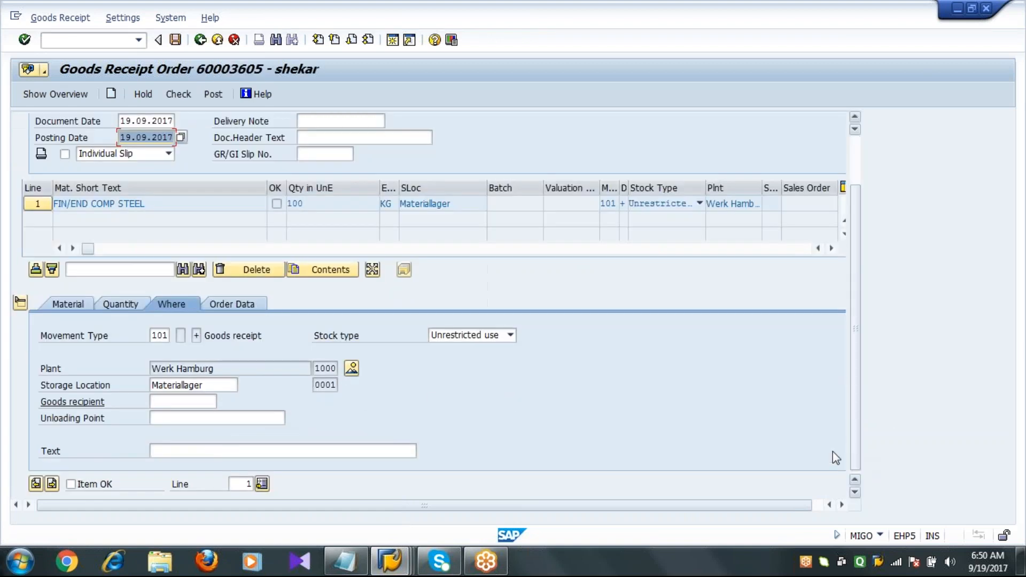
Review the goods receipt item's material, quantity, location and order data details.
click(74, 304)
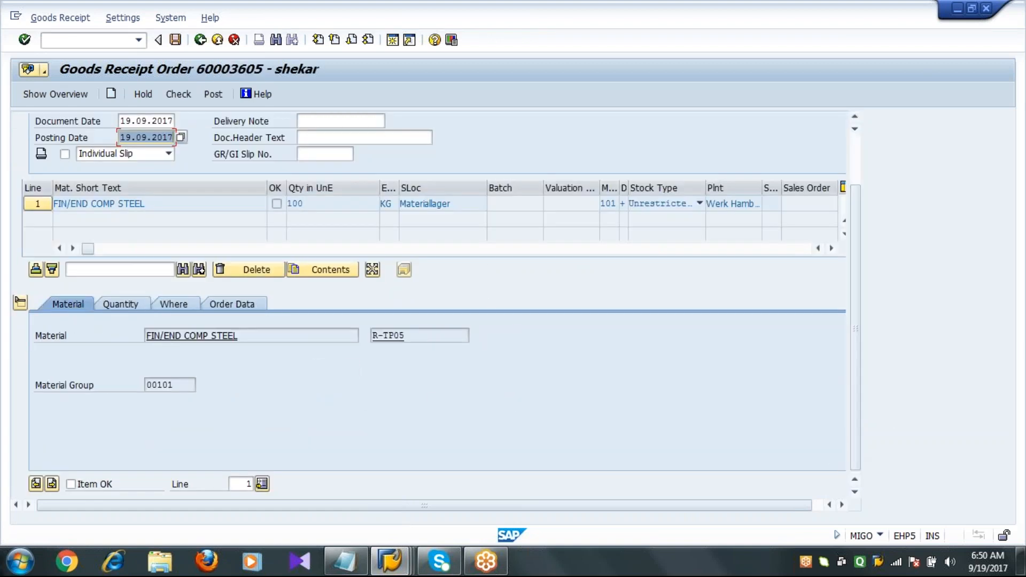
drag(405, 336, 372, 337)
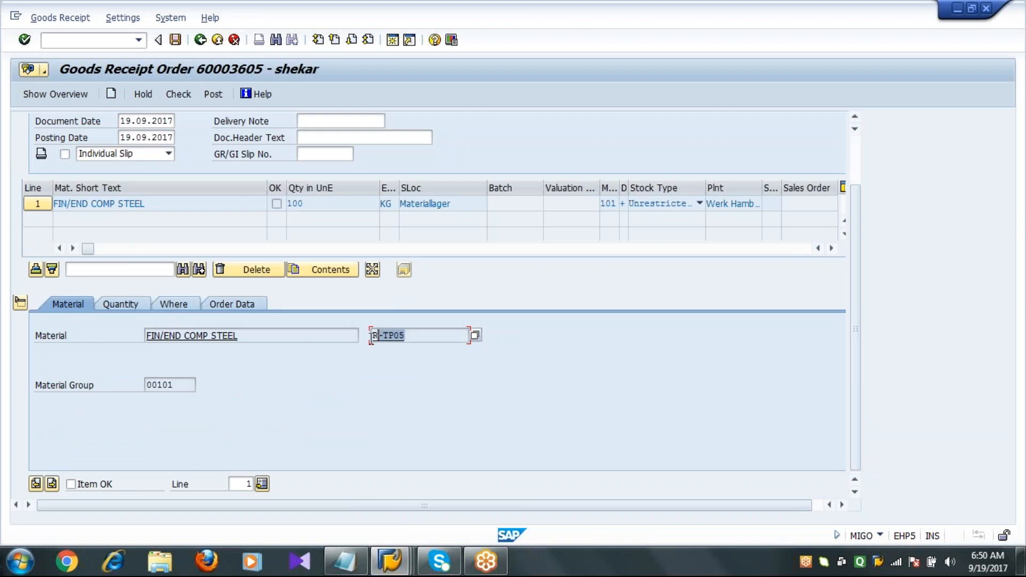
click(428, 338)
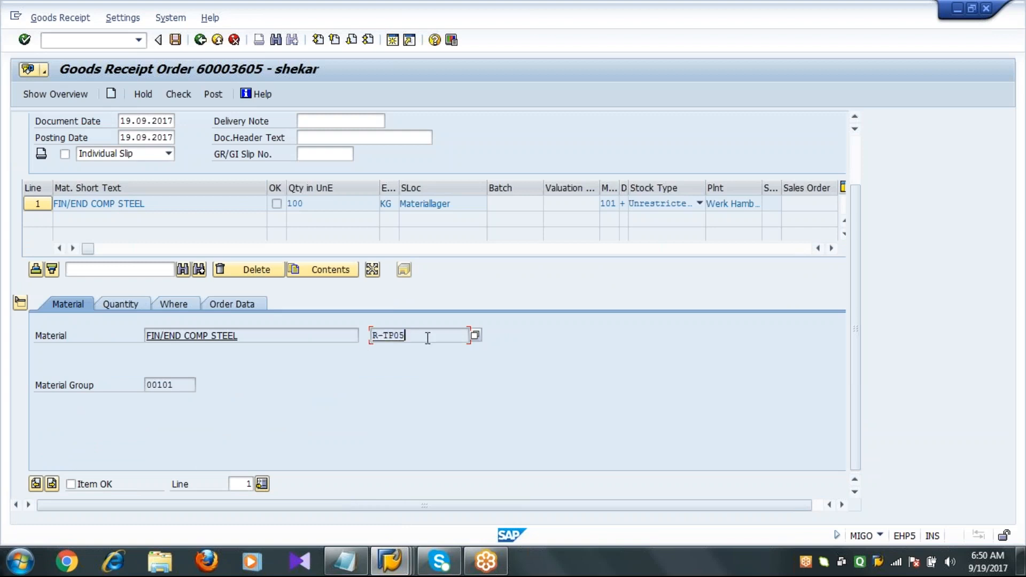
click(117, 305)
drag(202, 334, 132, 347)
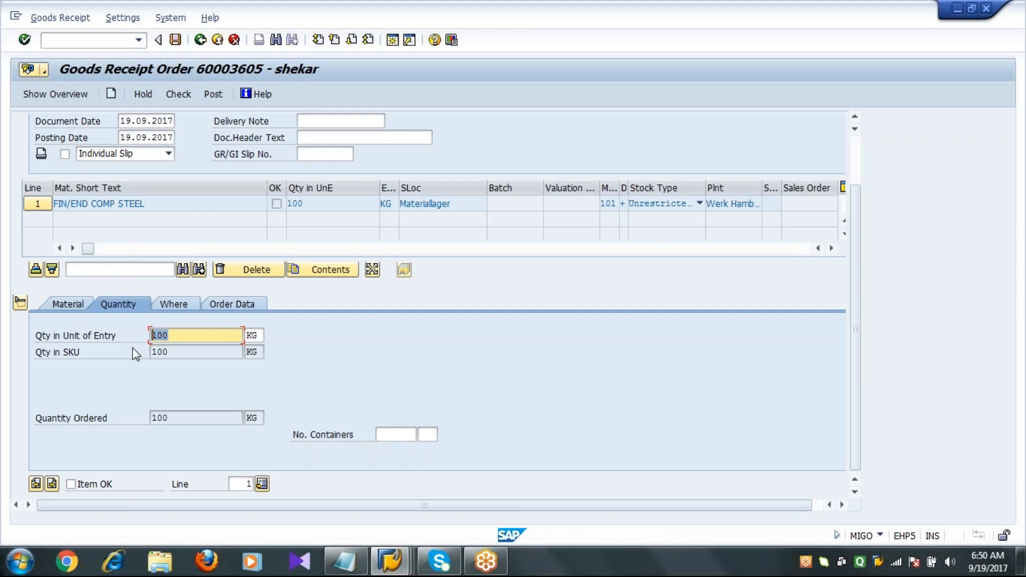
click(166, 304)
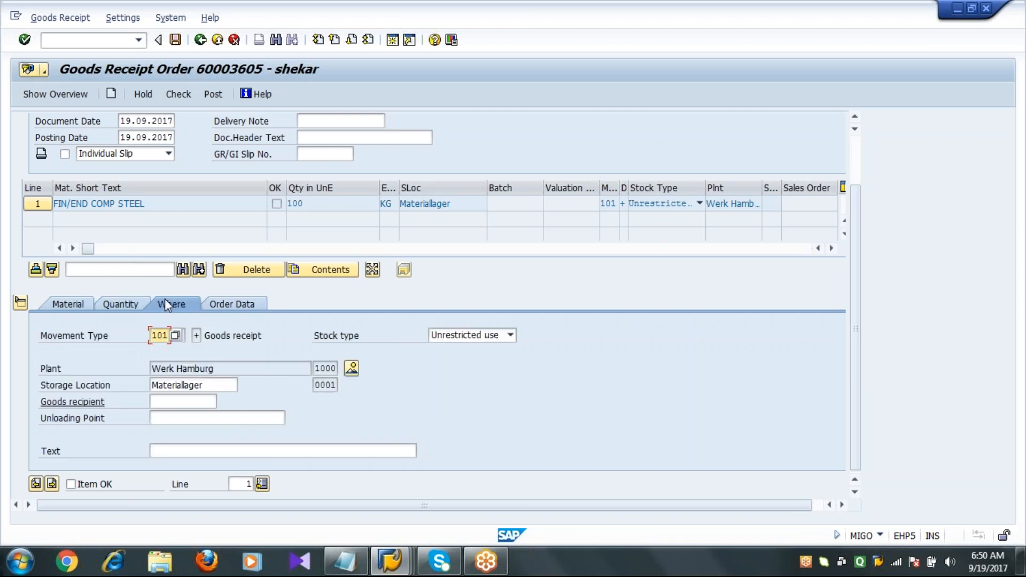
click(94, 335)
click(216, 384)
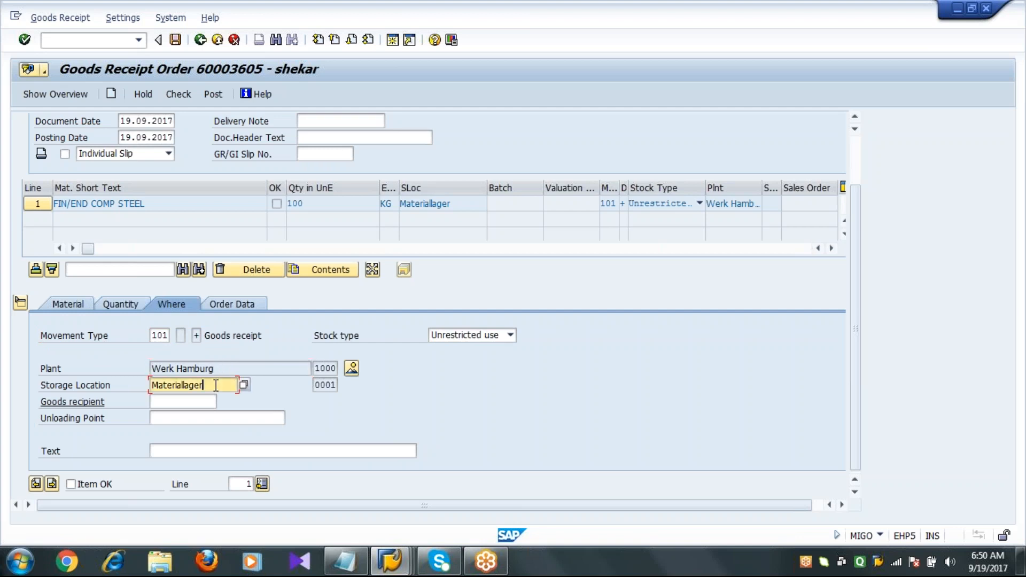
click(223, 304)
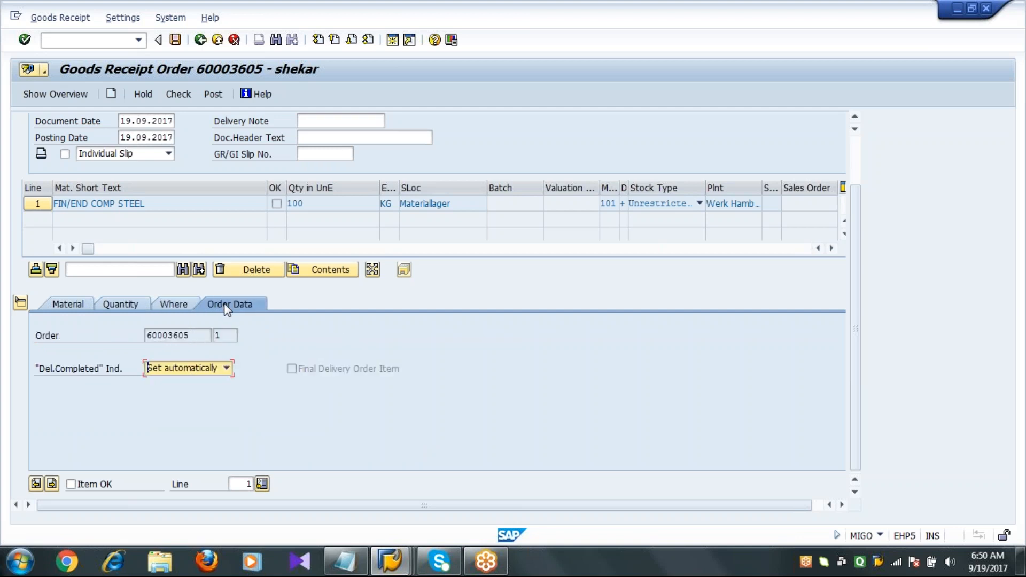
click(191, 335)
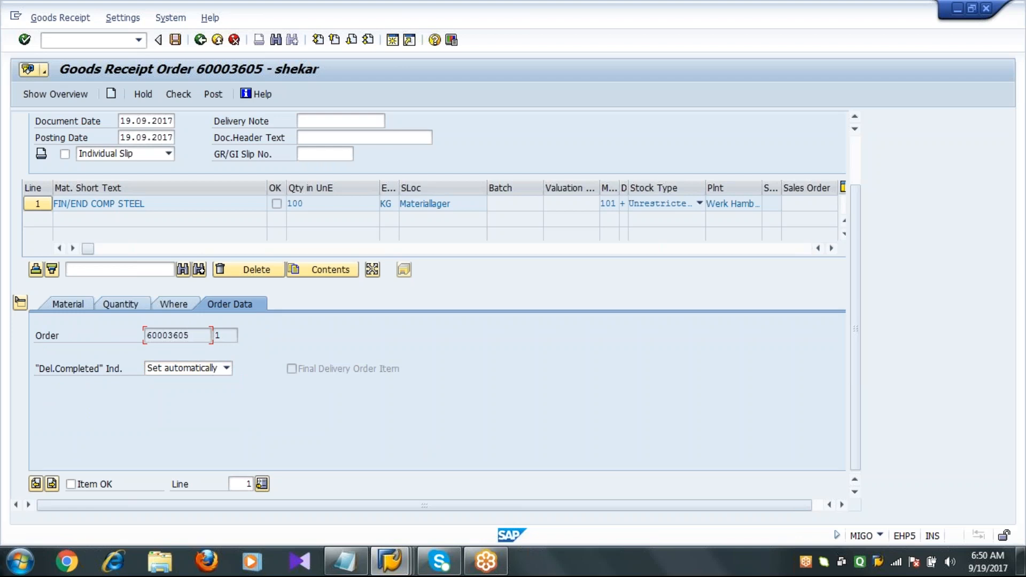
Flag the item as OK and post the goods receipt for the order.
click(86, 486)
click(175, 40)
click(176, 40)
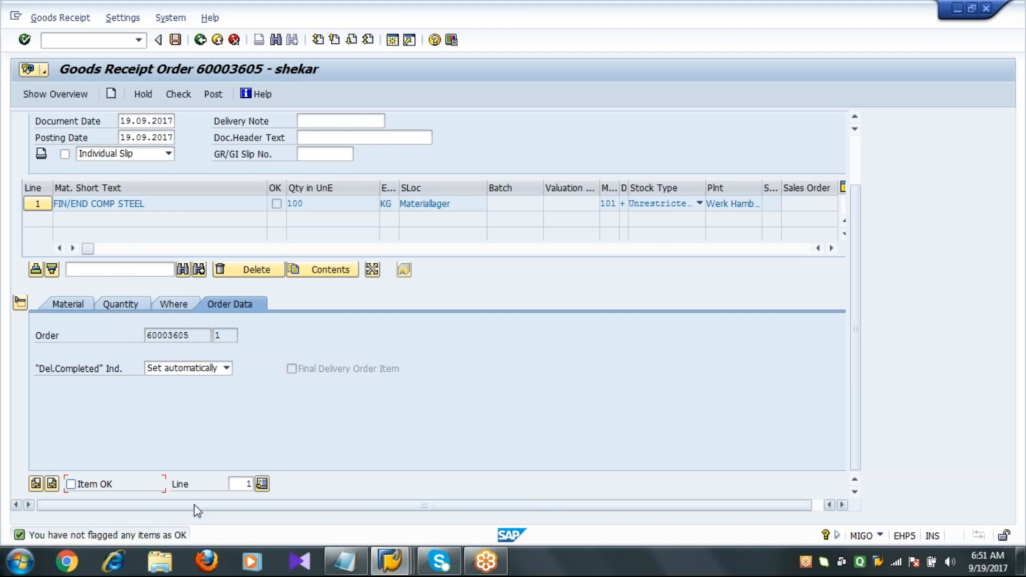
click(175, 42)
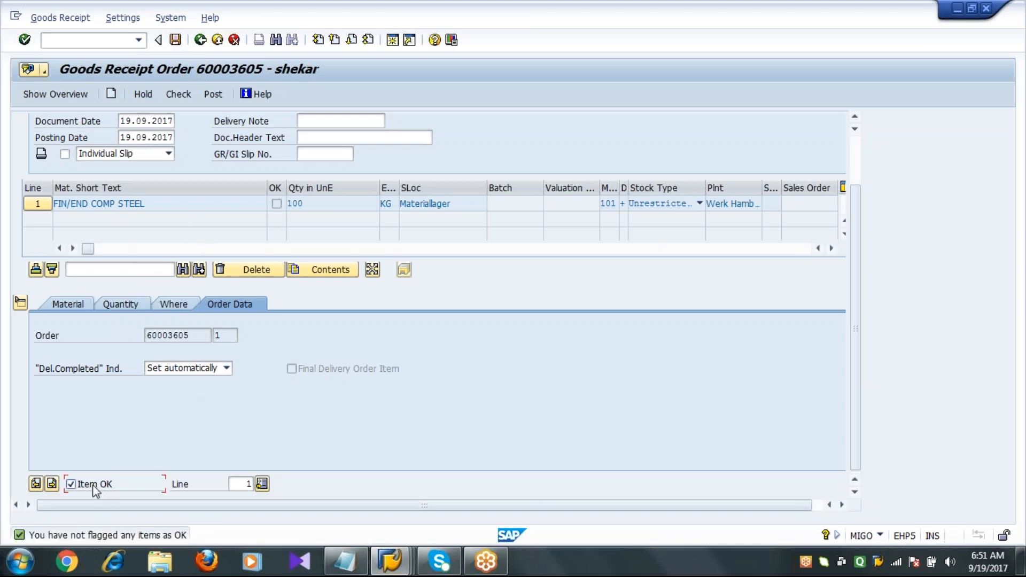
click(176, 41)
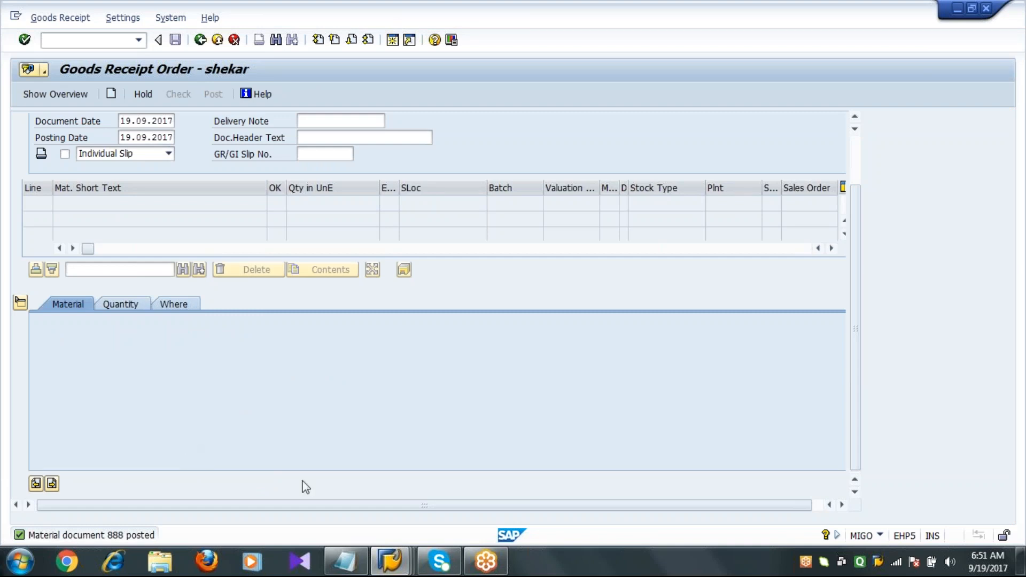
Switch to the stock overview window and refresh the stock list for material R-TP05.
click(392, 566)
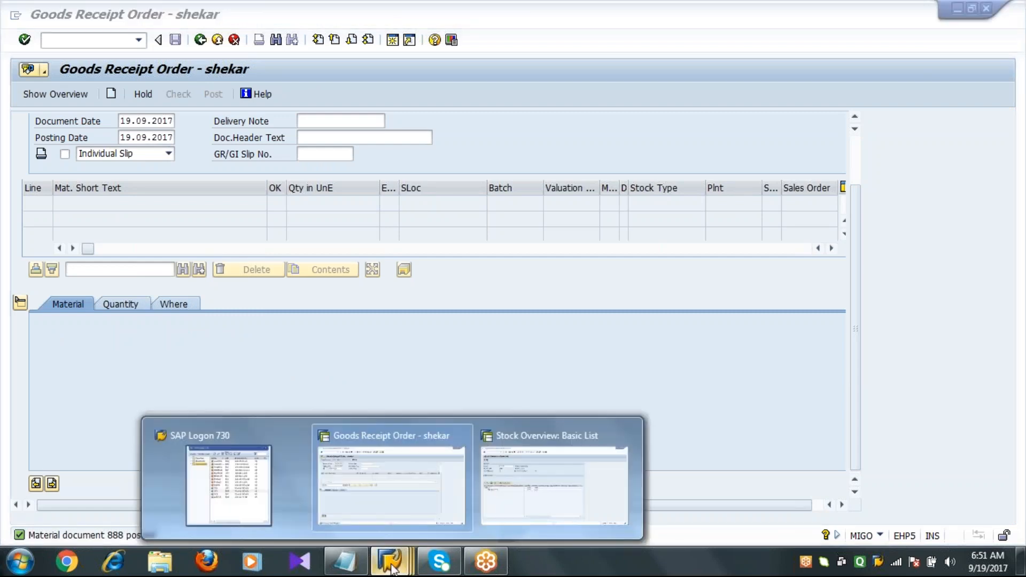
click(532, 502)
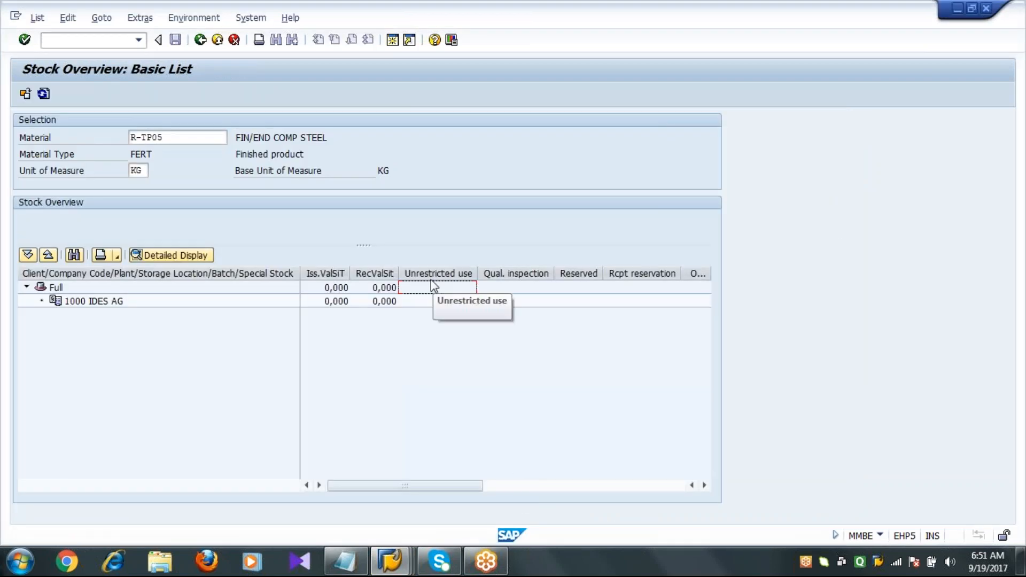
click(205, 136)
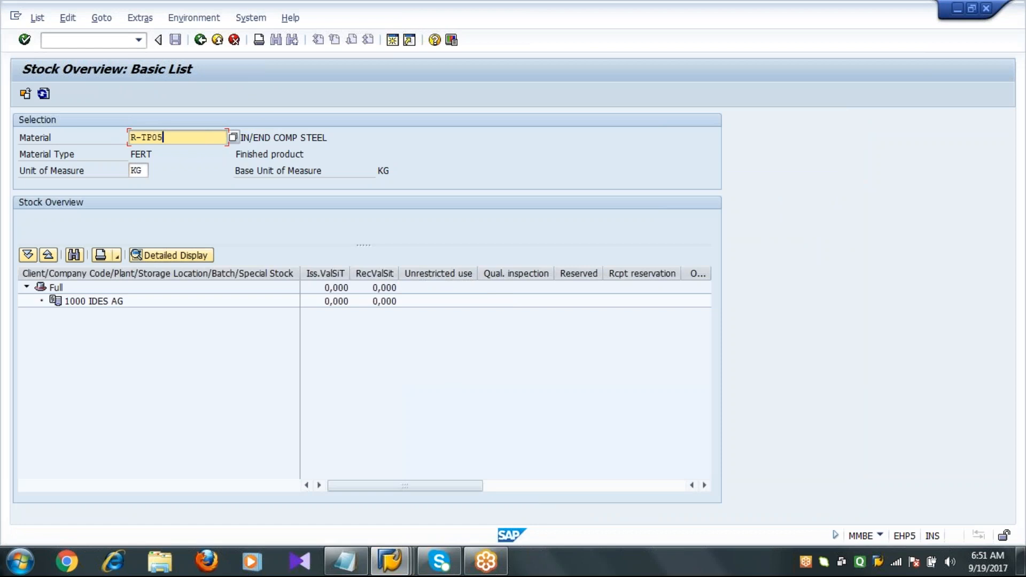
click(43, 94)
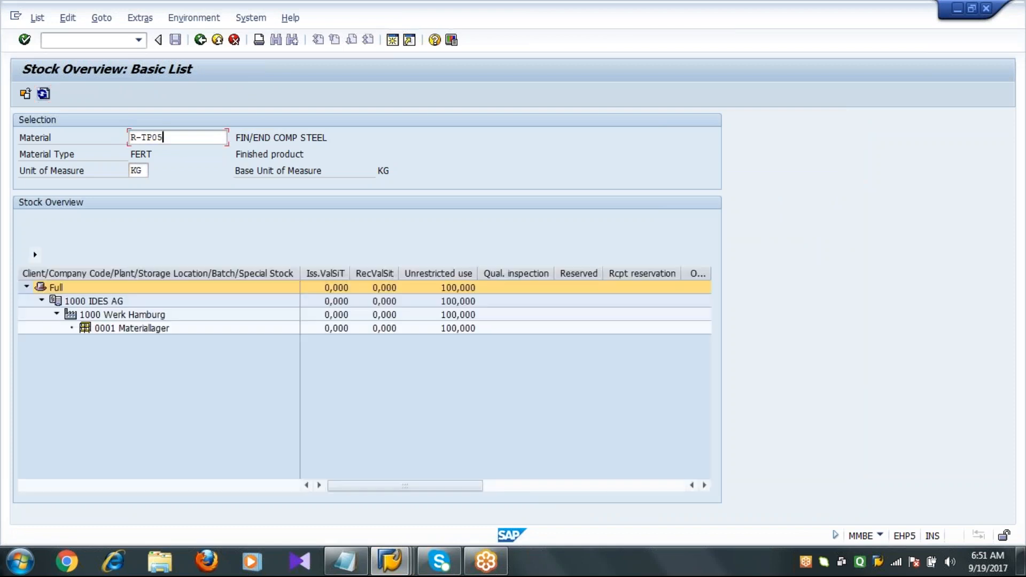
Examine the unrestricted-use stock at company code, plant and storage location levels.
click(448, 274)
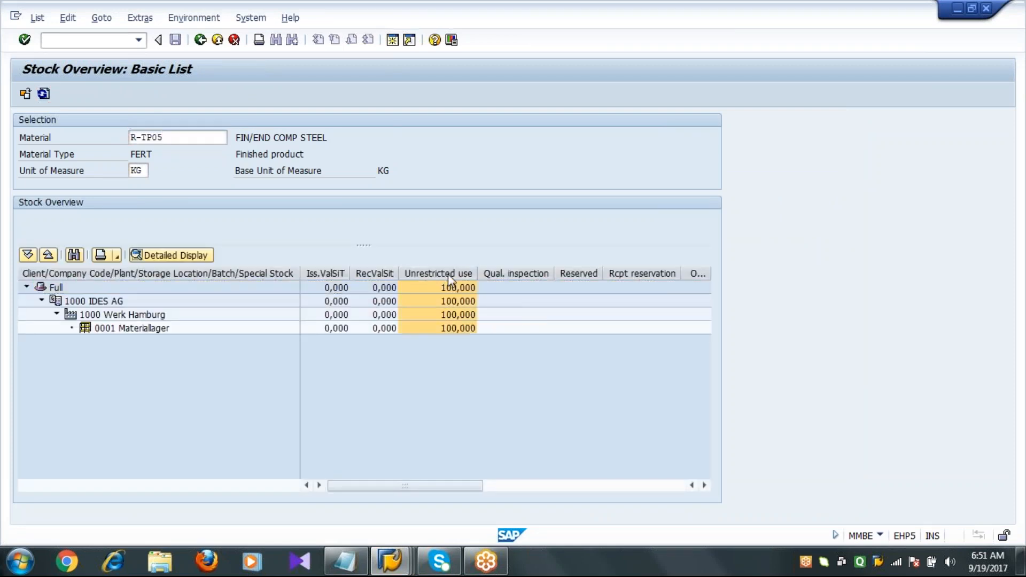
click(449, 303)
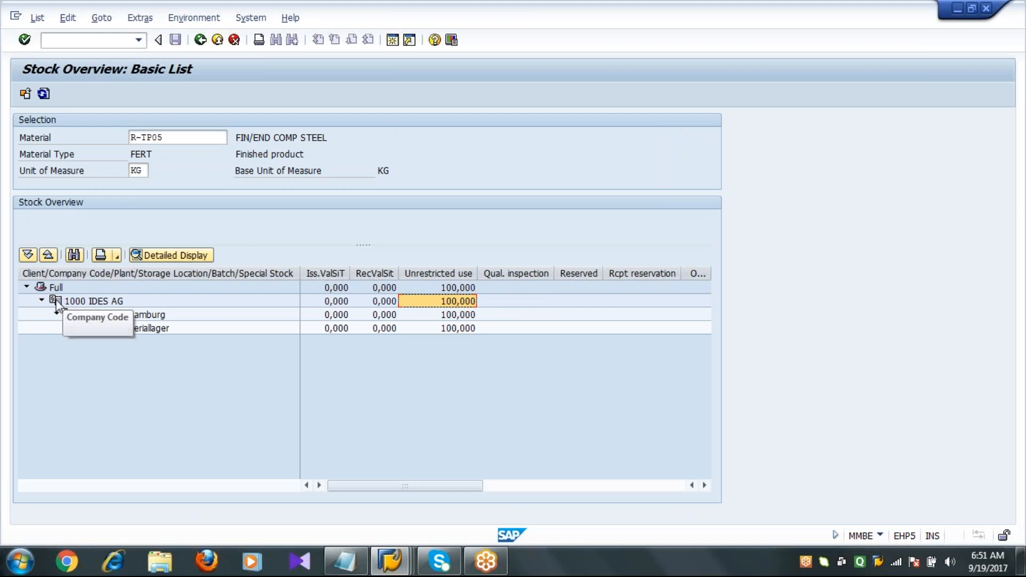
click(76, 305)
click(70, 316)
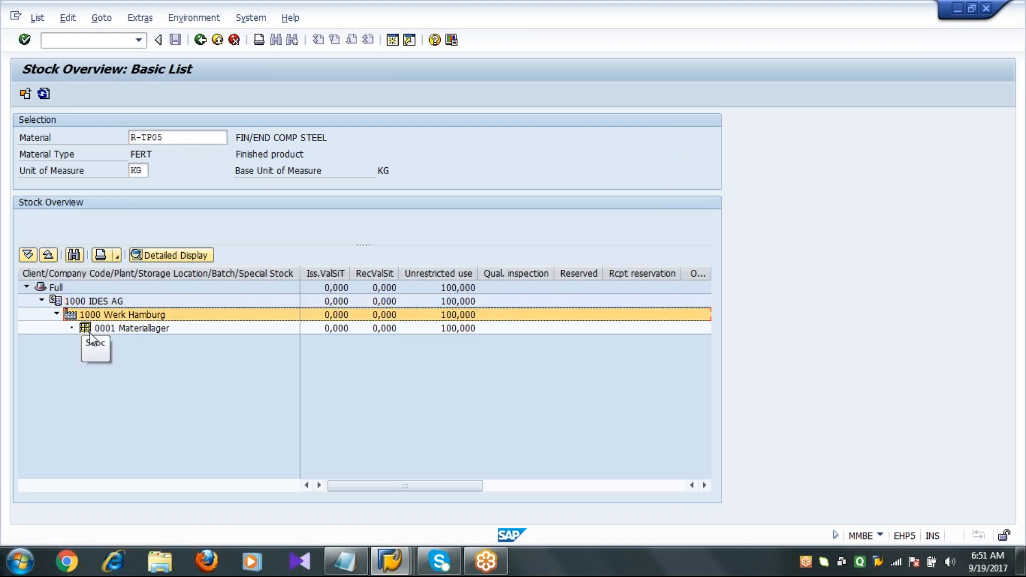
click(86, 328)
click(468, 305)
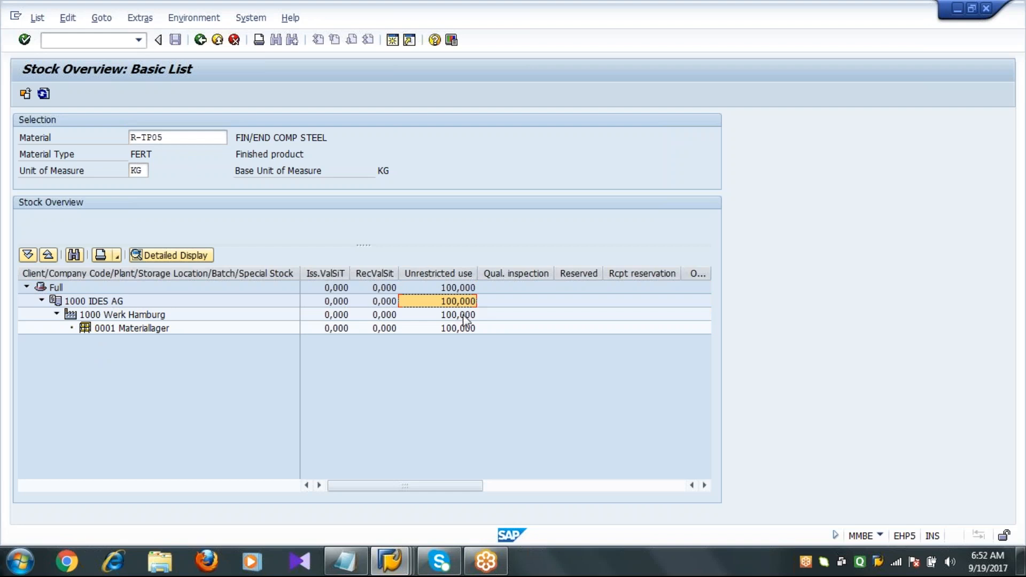
click(468, 314)
click(461, 328)
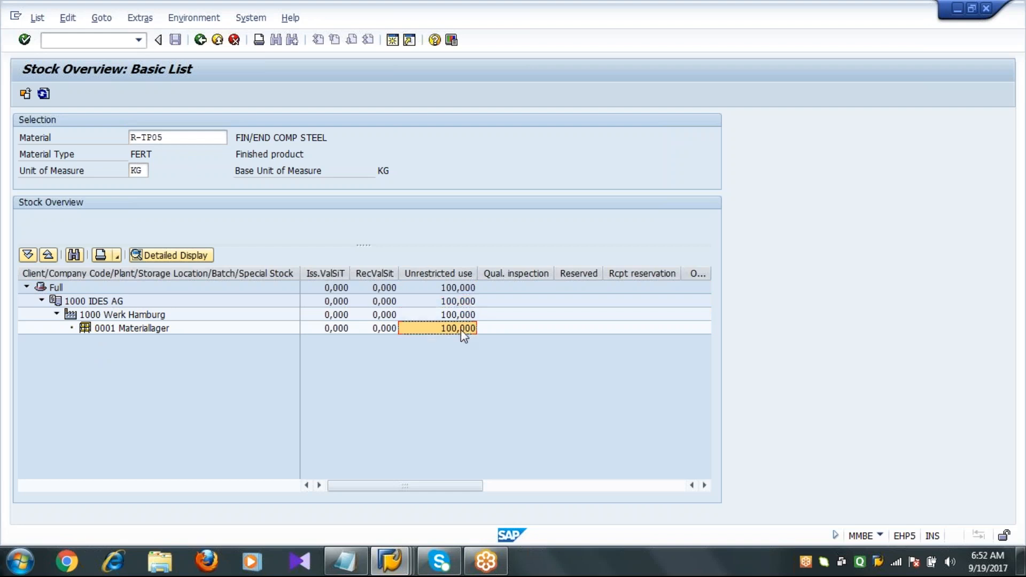
click(440, 400)
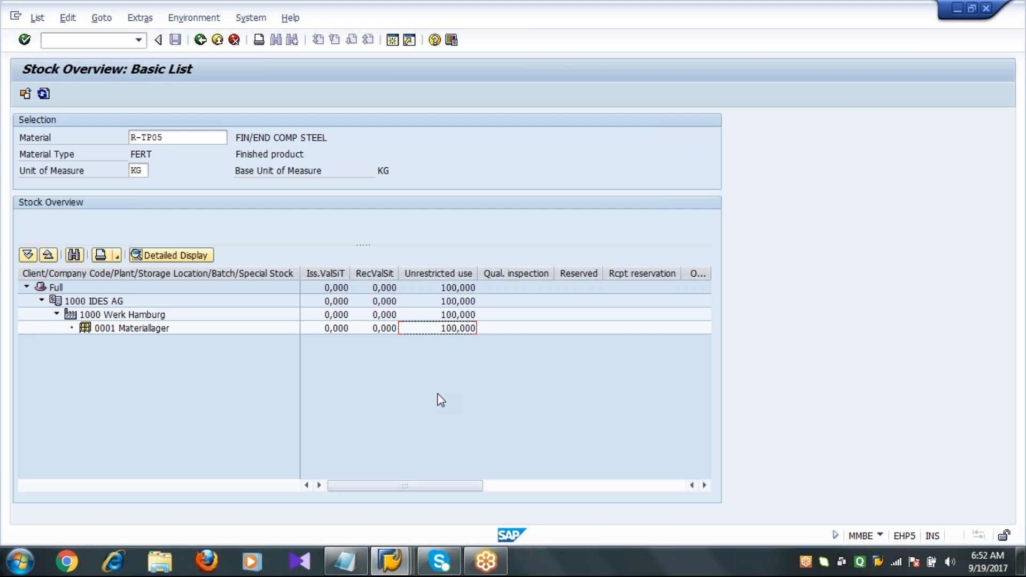
click(461, 319)
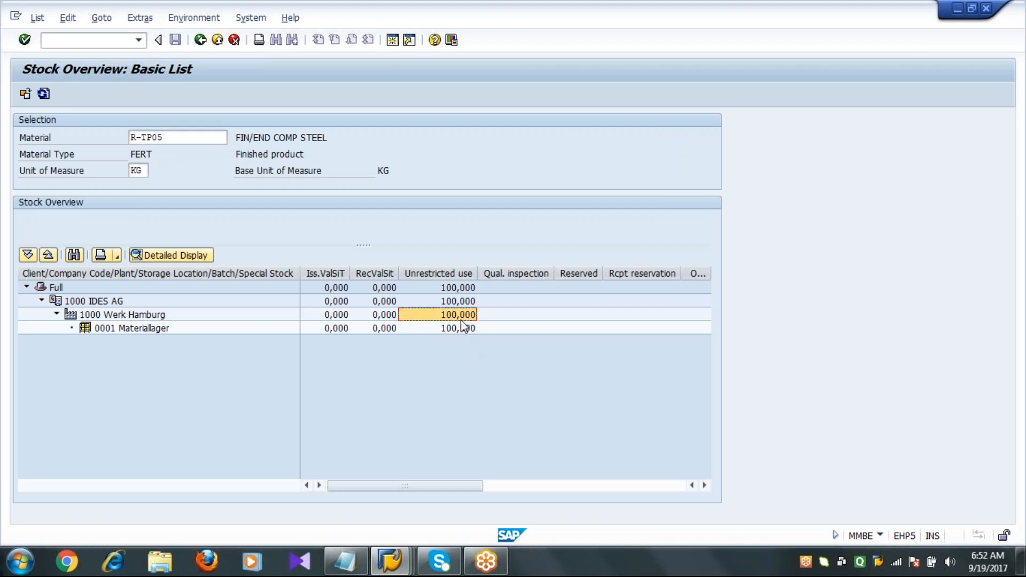
Back in the goods receipt, reference order 60003605 with movement type 102 to reverse the receipt and load its item.
click(402, 558)
click(405, 478)
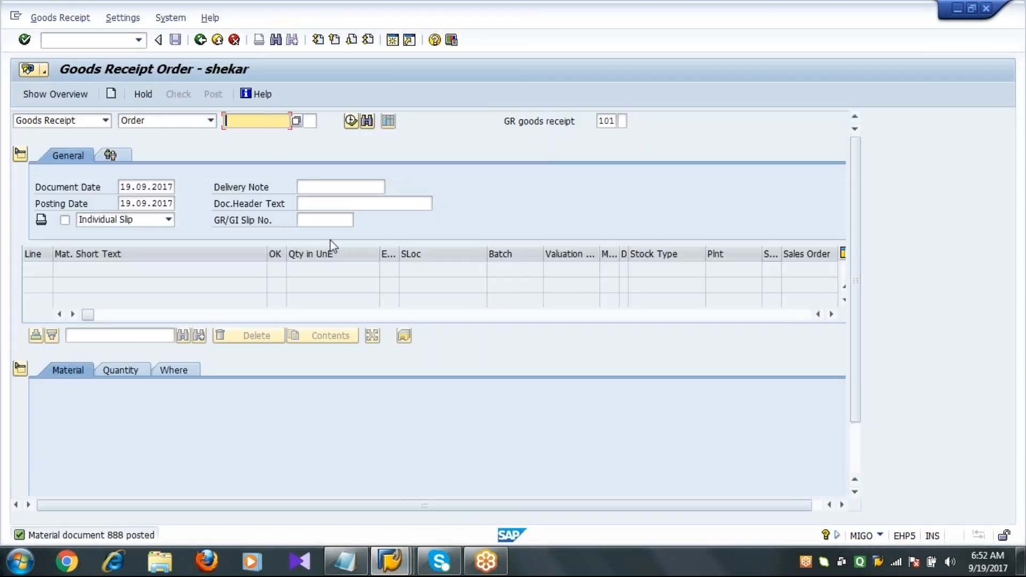
click(259, 123)
click(264, 137)
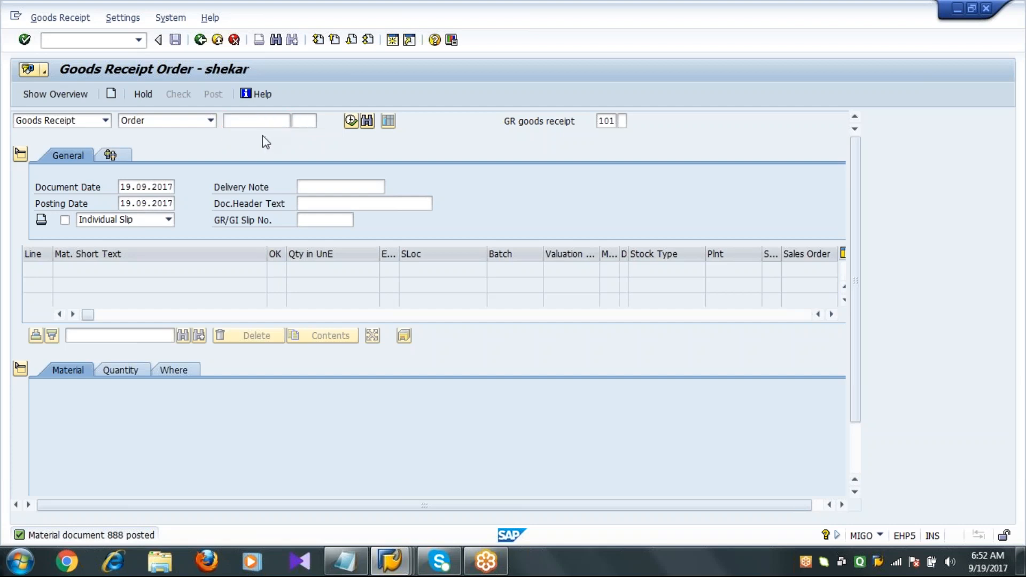
click(256, 121)
click(257, 133)
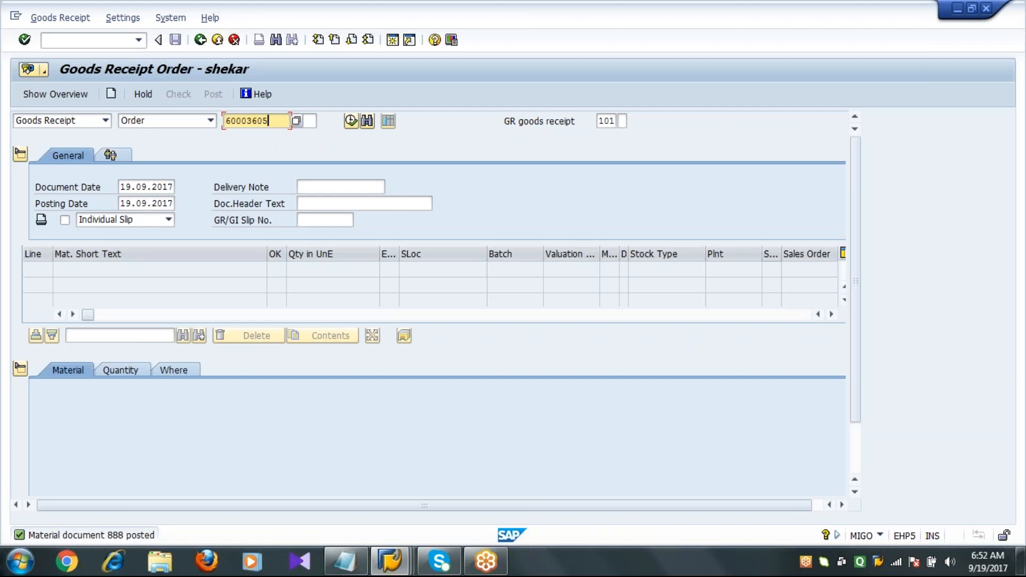
click(612, 122)
key(BackSpace)
text(2)
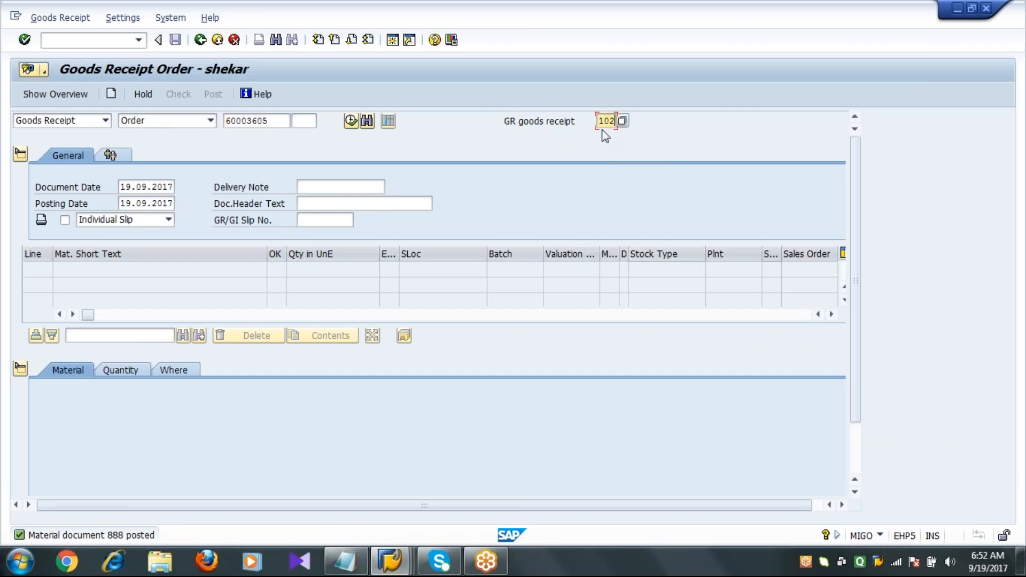
key(Return)
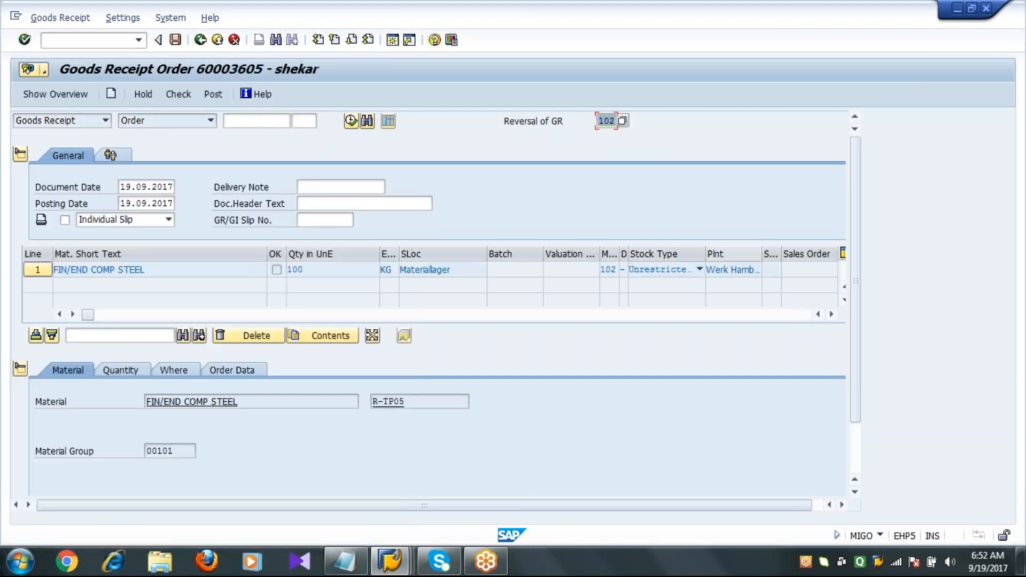
Flag the reversal item as OK and post the document.
click(855, 459)
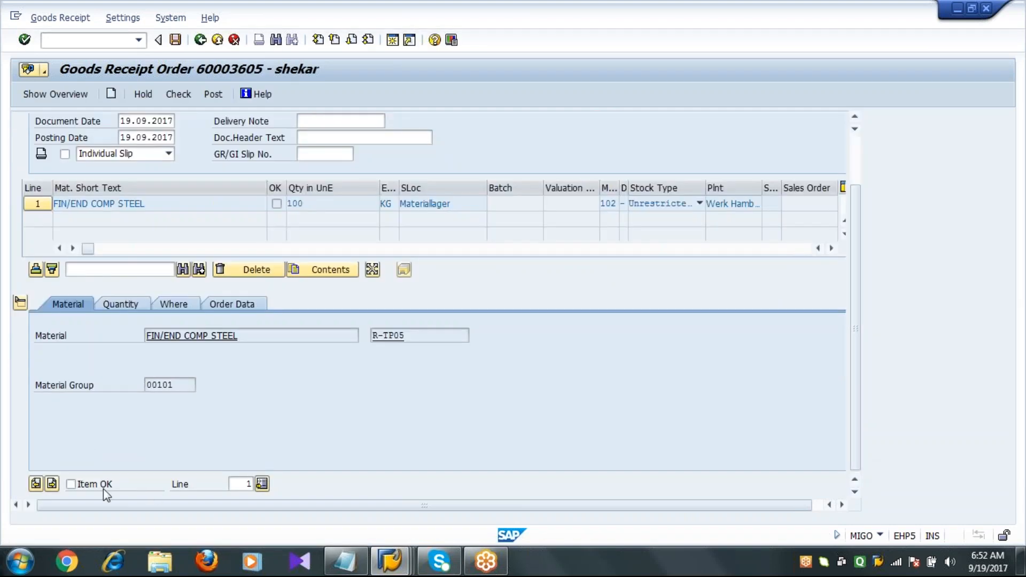
click(88, 484)
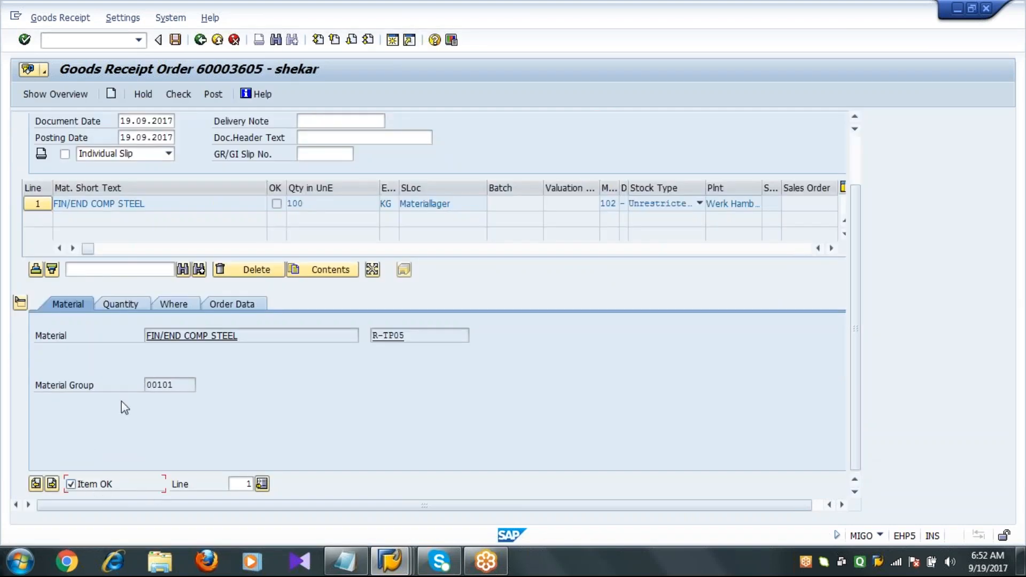
click(176, 42)
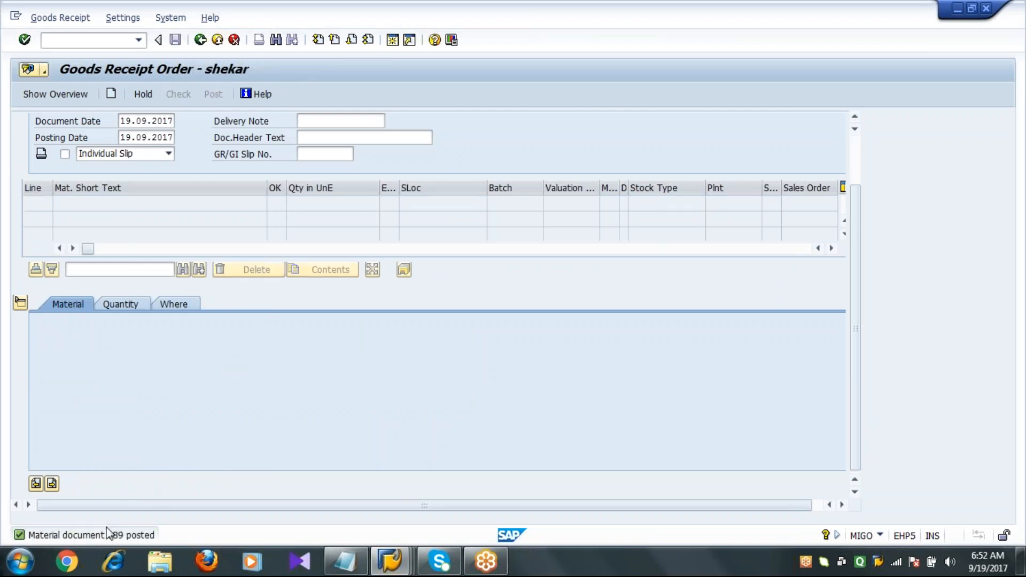
Refresh the stock overview to check the unrestricted-use stock, and switch to the process notes in Notepad.
mouse_move(390, 561)
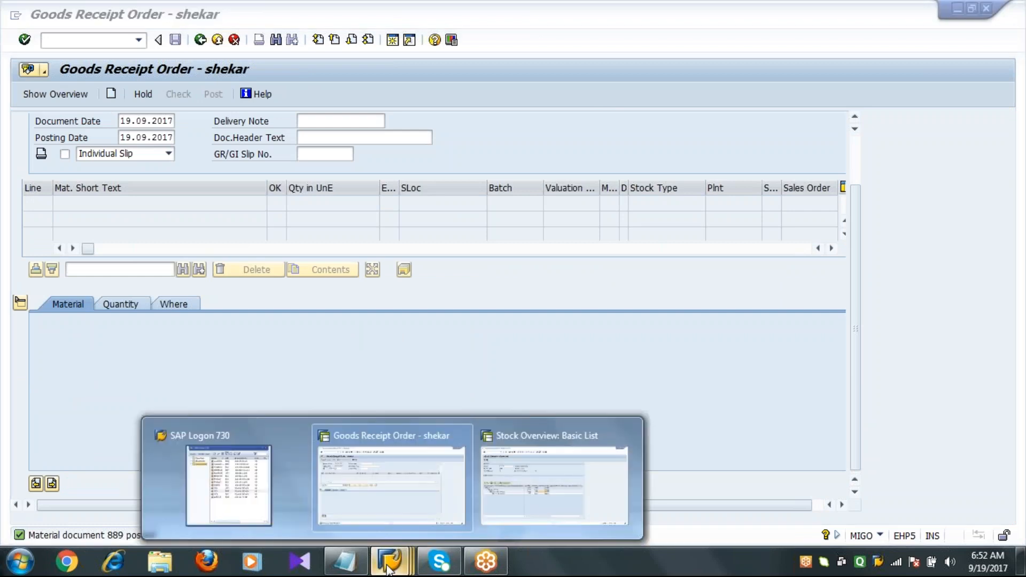
click(524, 481)
click(454, 273)
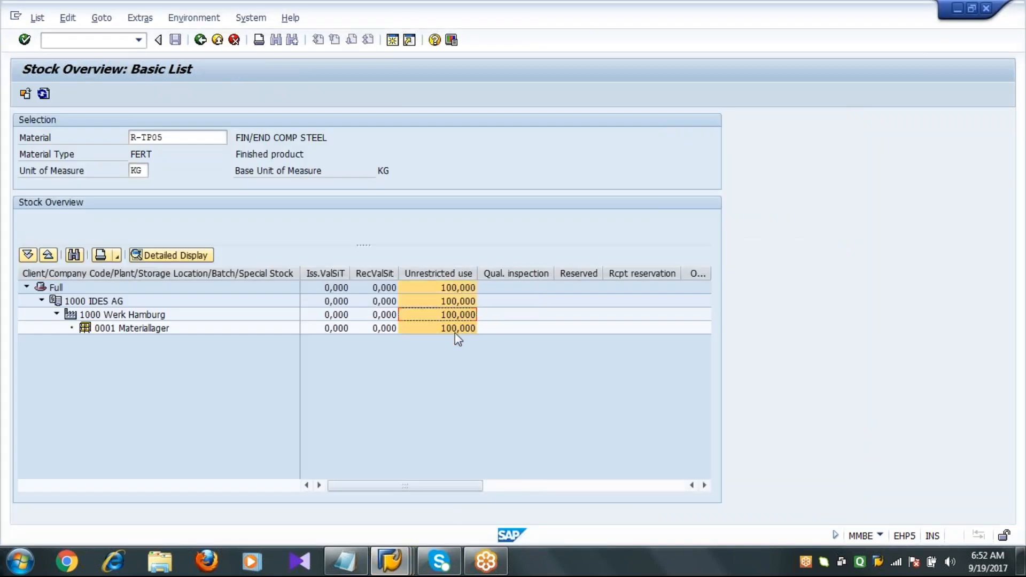
click(44, 94)
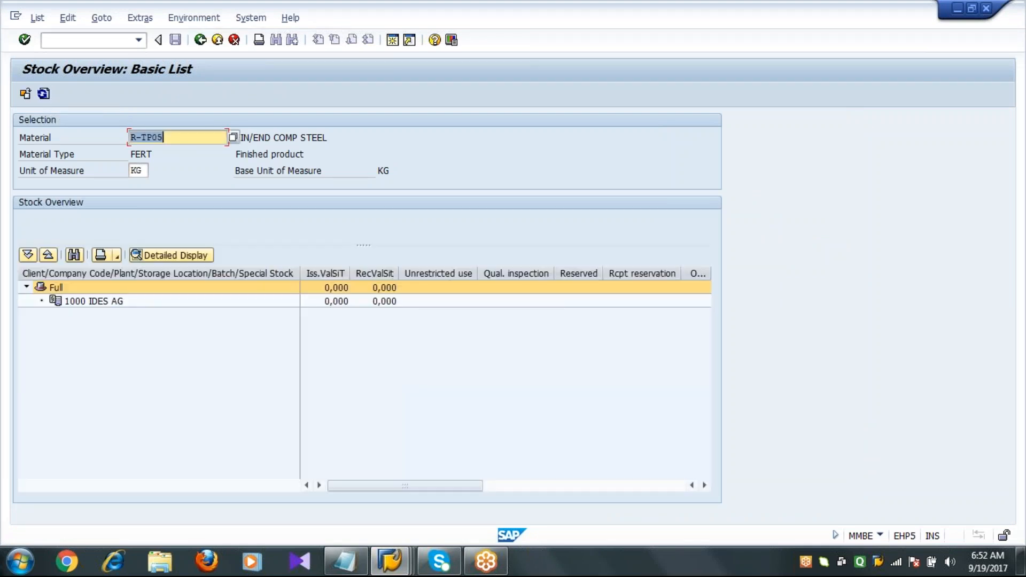
click(432, 275)
click(434, 337)
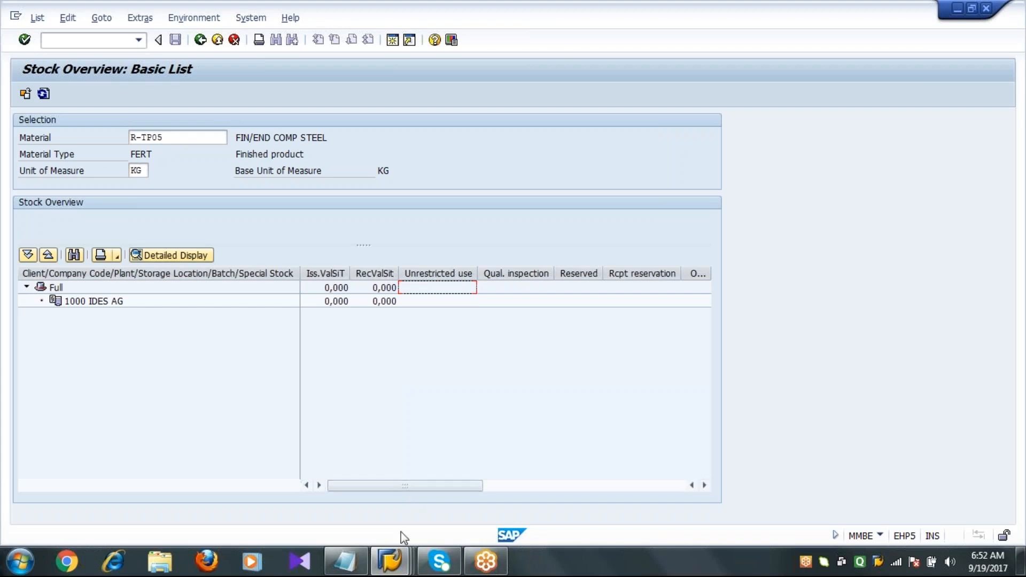
click(345, 570)
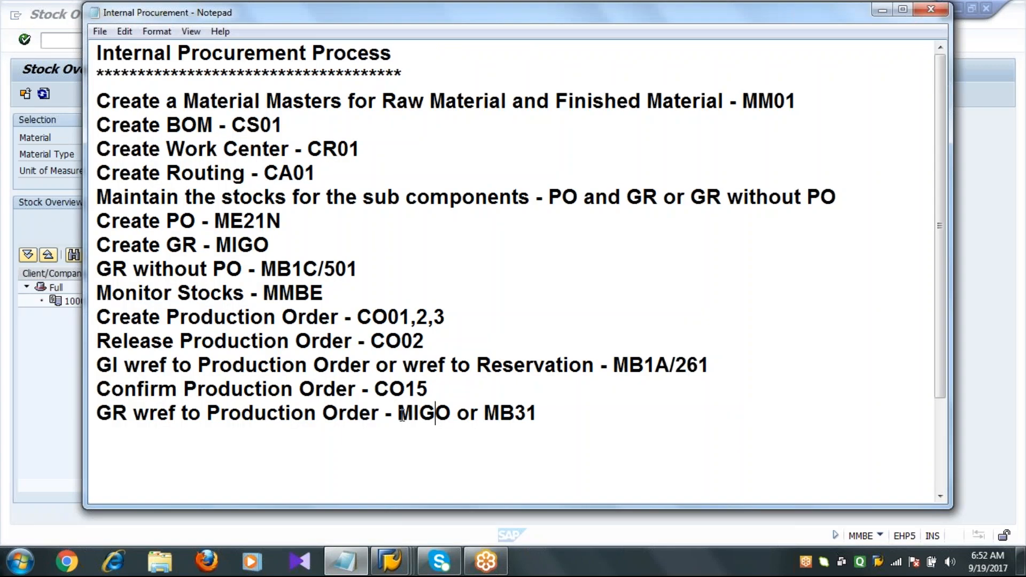
Highlight the MIGO and MB31 transaction codes on the goods-receipt line of the process notes.
click(401, 414)
drag(401, 415, 448, 414)
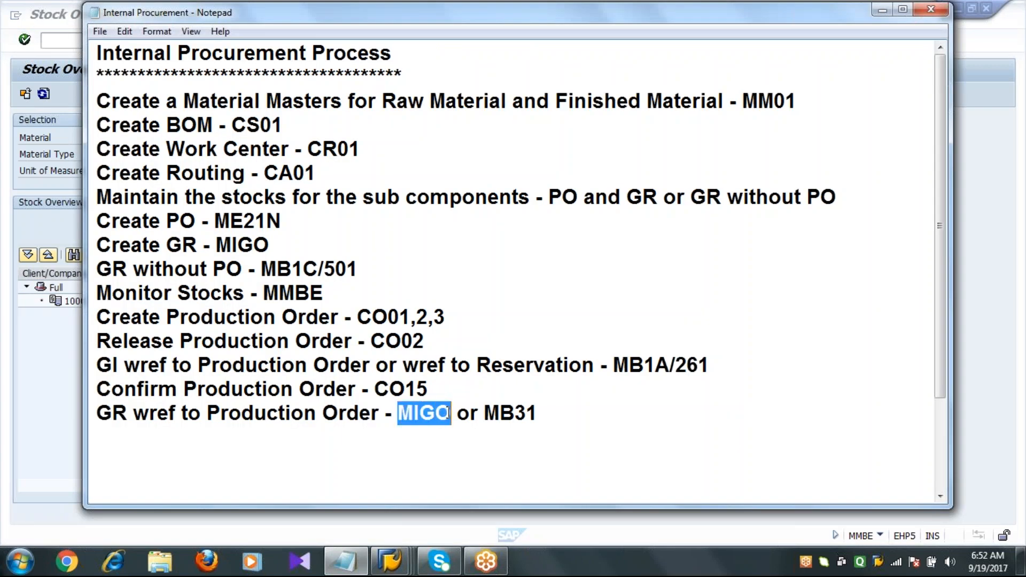
click(415, 415)
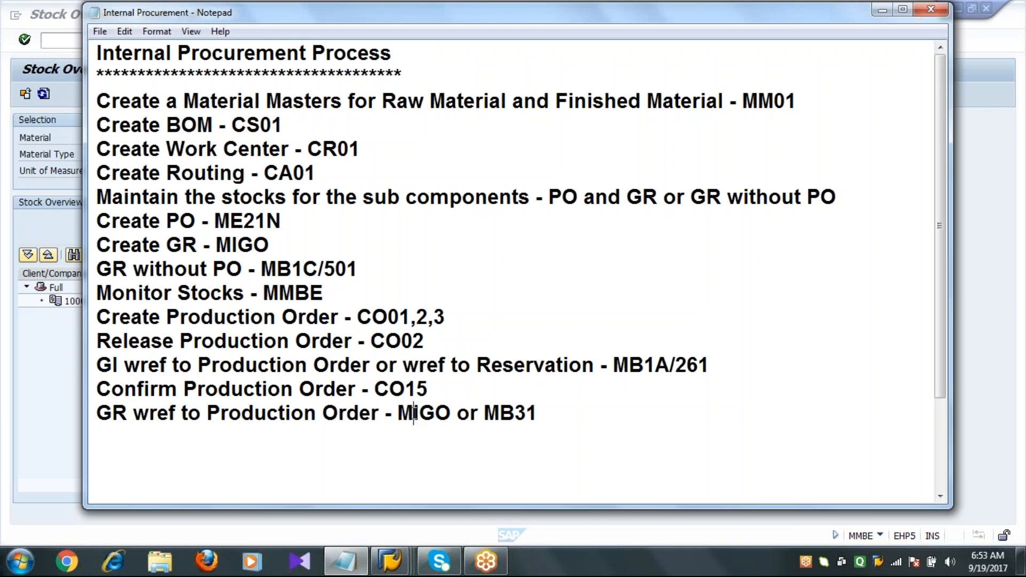
drag(484, 415, 542, 414)
click(542, 414)
Back in the goods receipt, reference order 60003605 with movement type 101 and load its item.
click(393, 561)
click(393, 481)
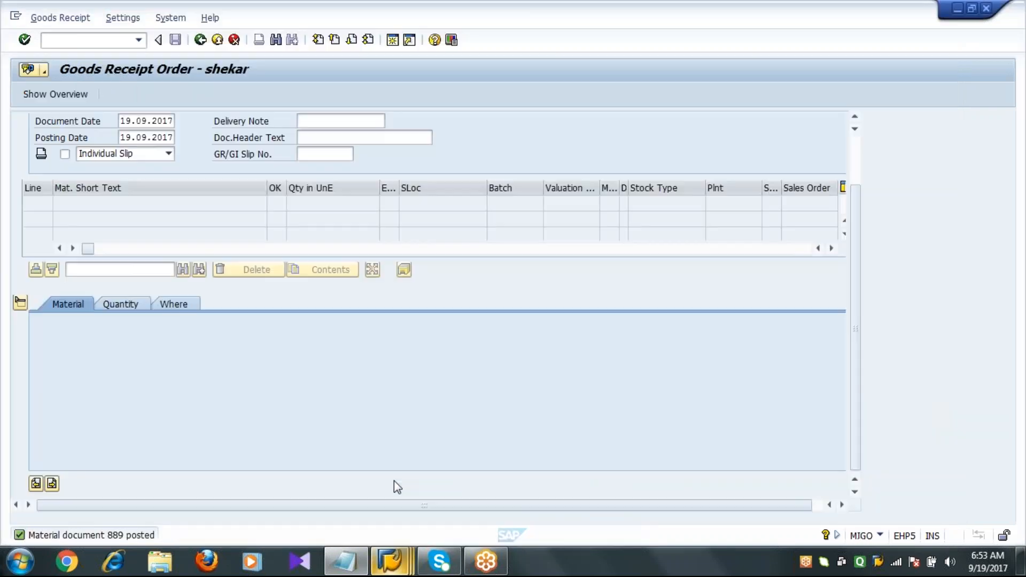
click(855, 157)
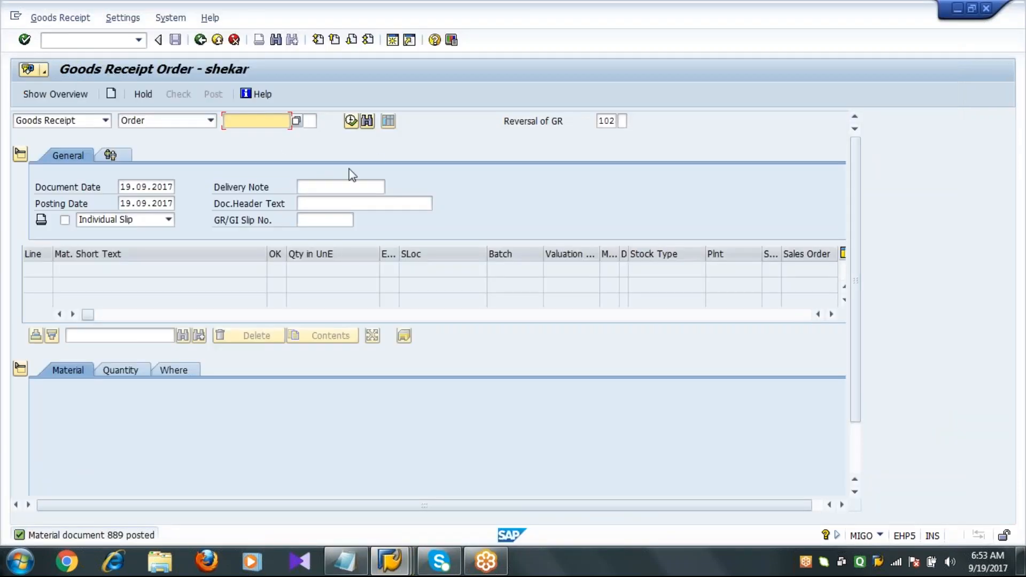
text(6)
click(261, 135)
click(609, 121)
key(BackSpace)
text(1)
key(Return)
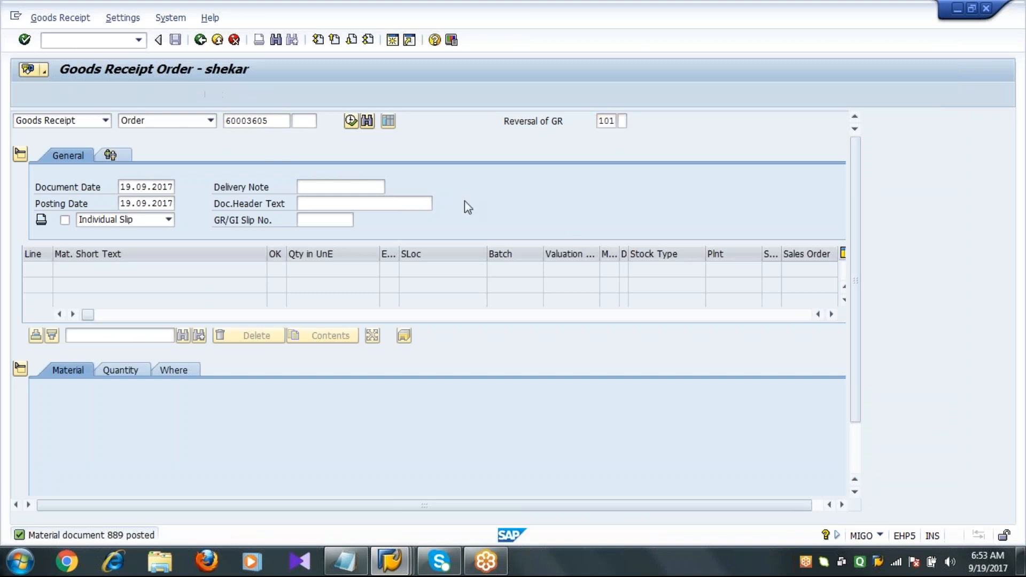
click(854, 454)
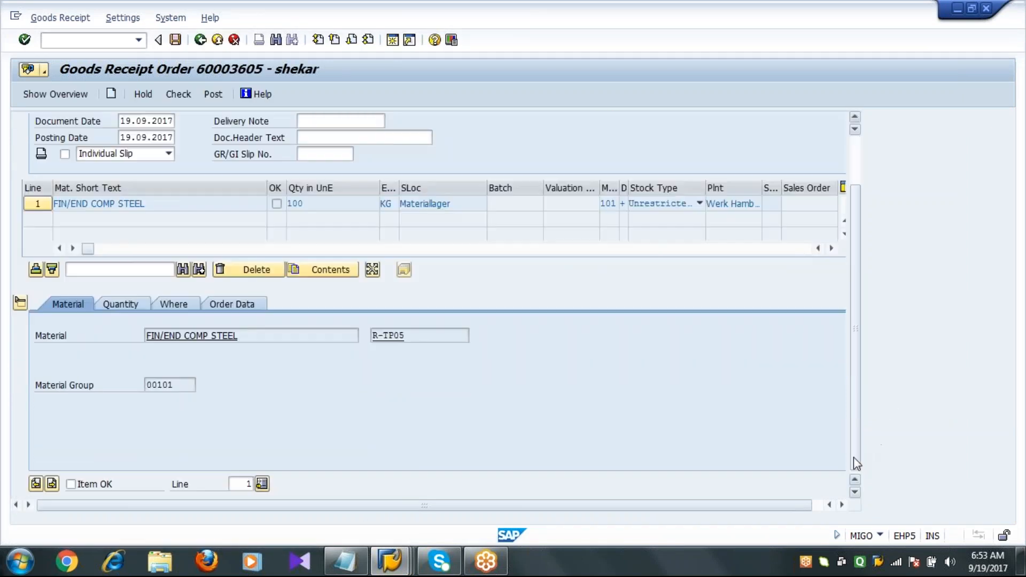
Set the item's quantity in unit of entry to 50 KG.
click(134, 304)
click(202, 337)
key(BackSpace)
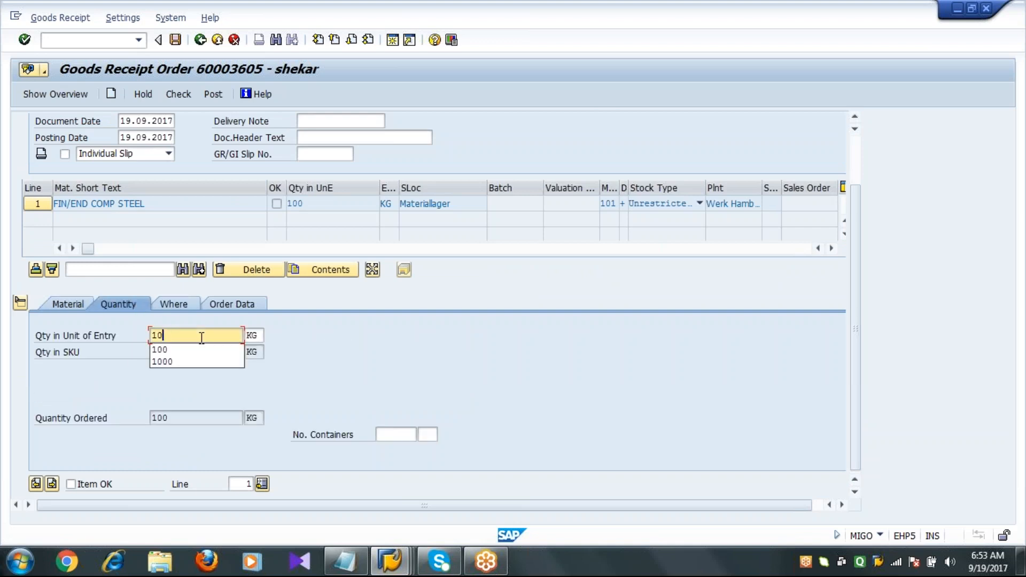
key(BackSpace)
key(BackSpace)
text(50)
key(Return)
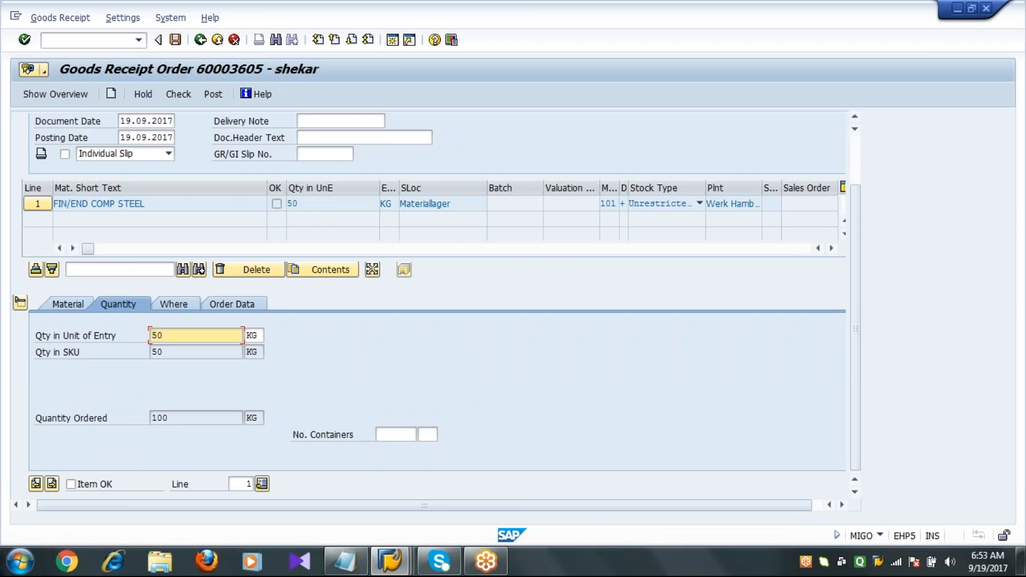
Flag the item as OK and post the goods receipt.
click(179, 418)
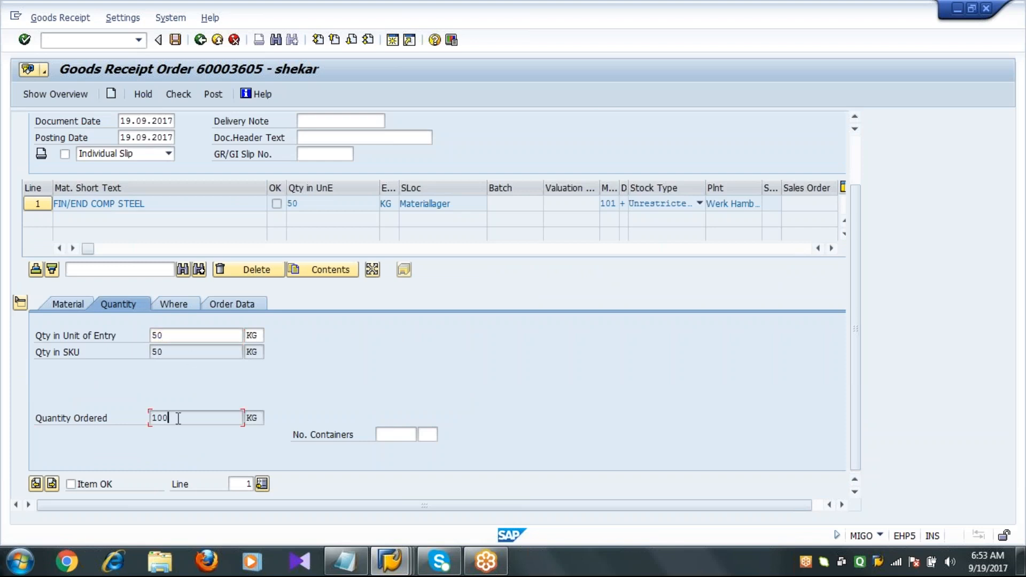
click(91, 484)
click(176, 42)
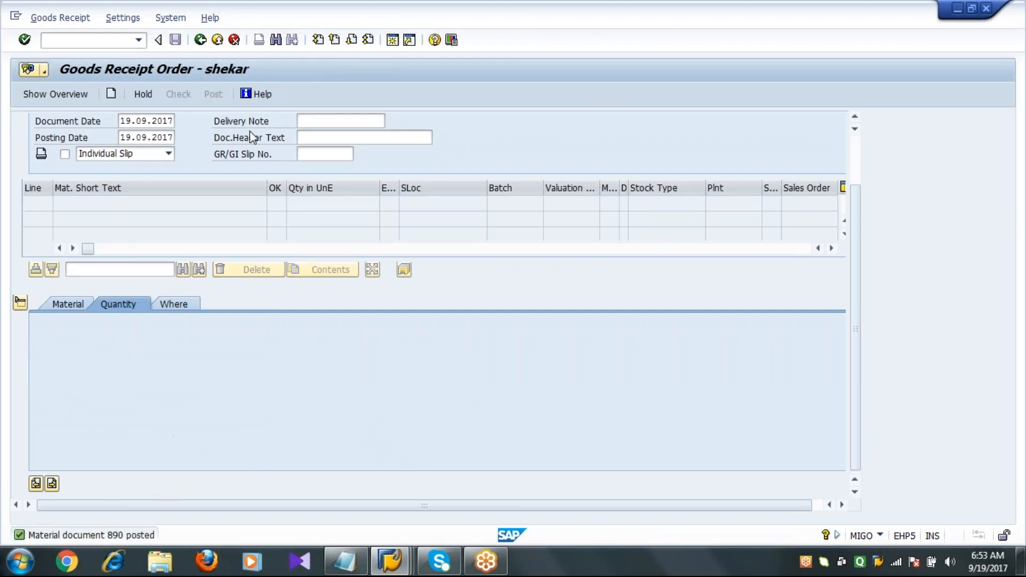
Leave the goods receipt and refresh the stock overview to check the unrestricted-use stock.
click(200, 40)
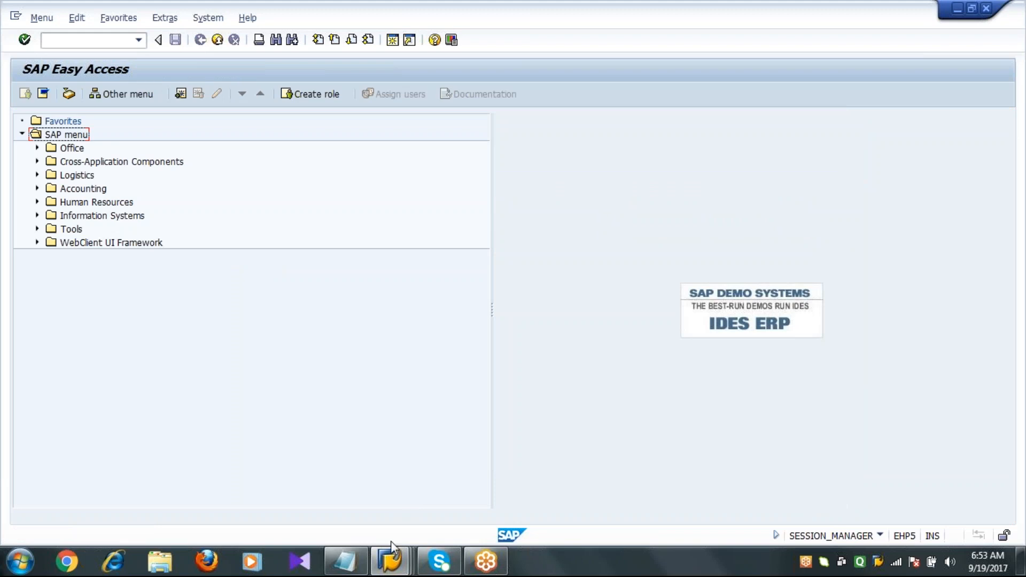
mouse_move(390, 570)
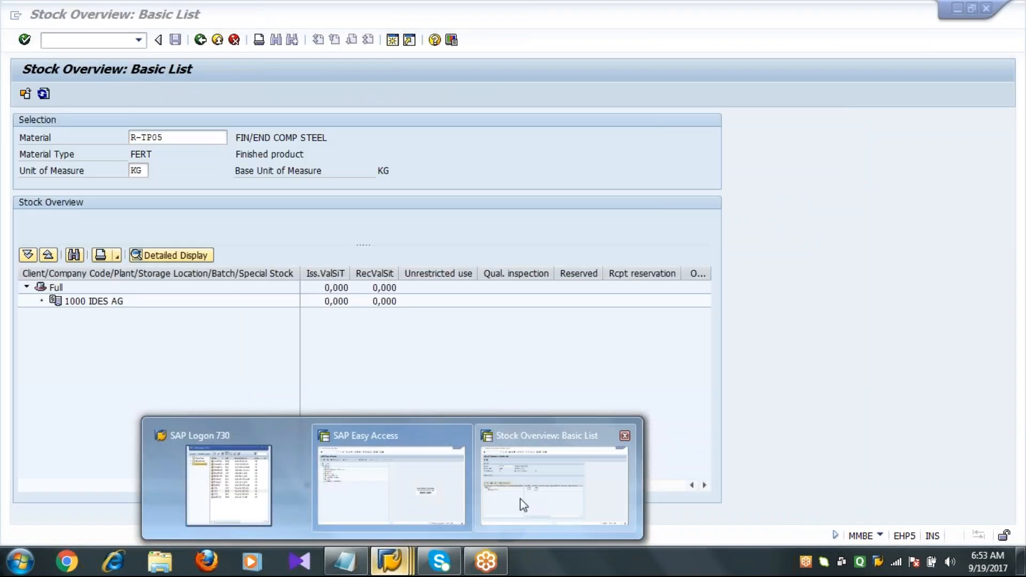
click(520, 499)
click(428, 277)
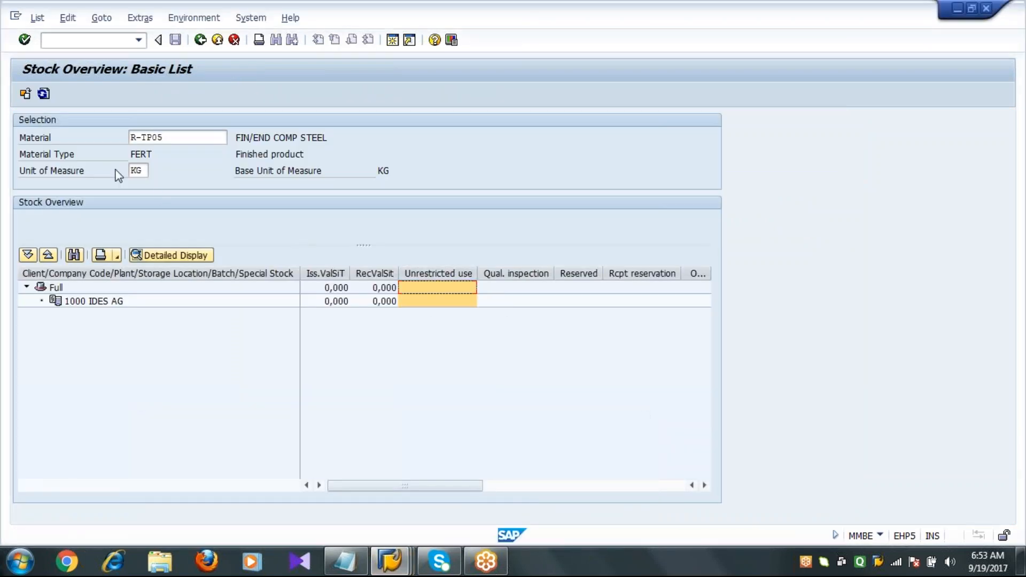
click(44, 95)
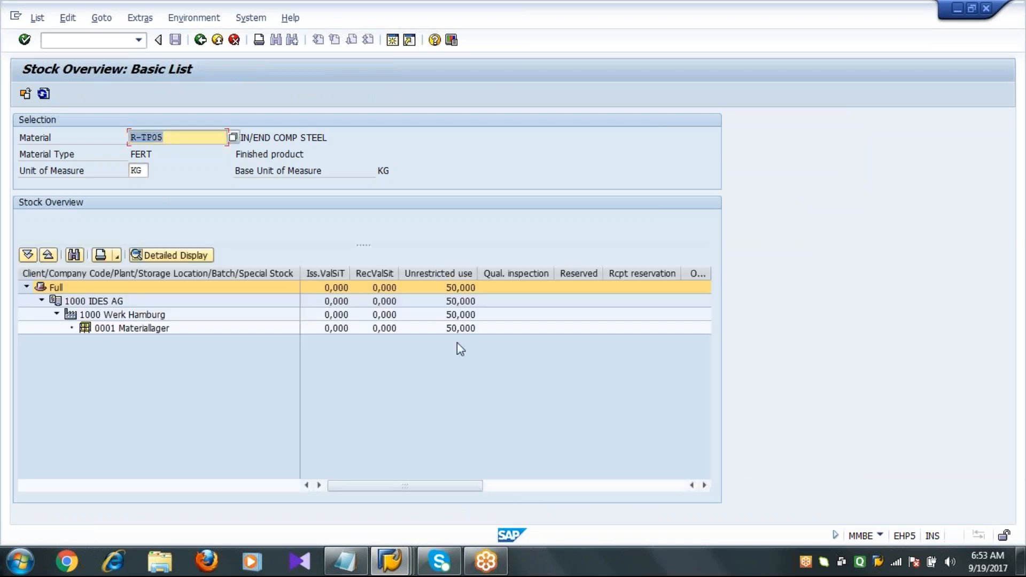
click(457, 328)
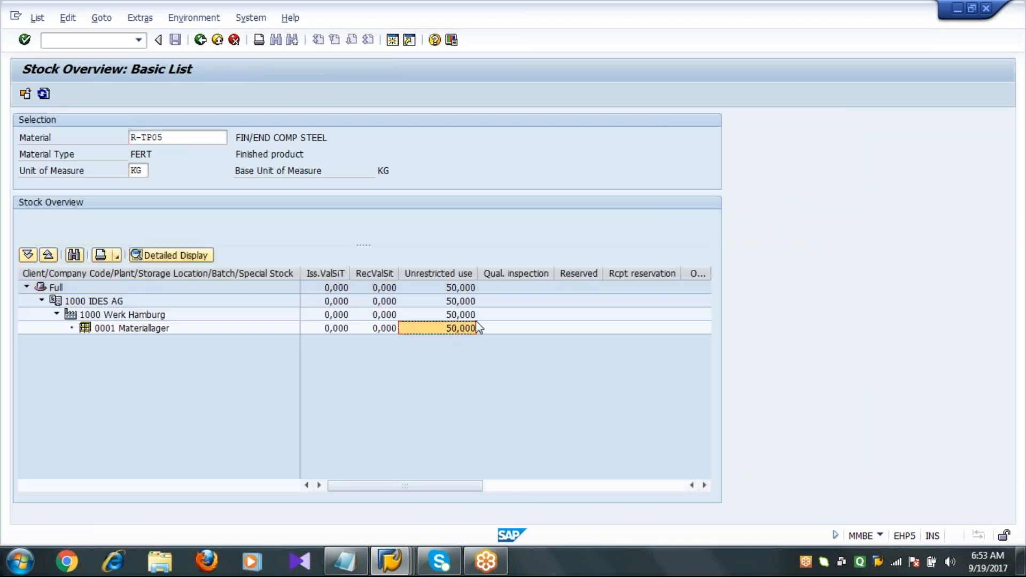
Switch to the process notes and highlight the MB31 transaction code.
click(347, 565)
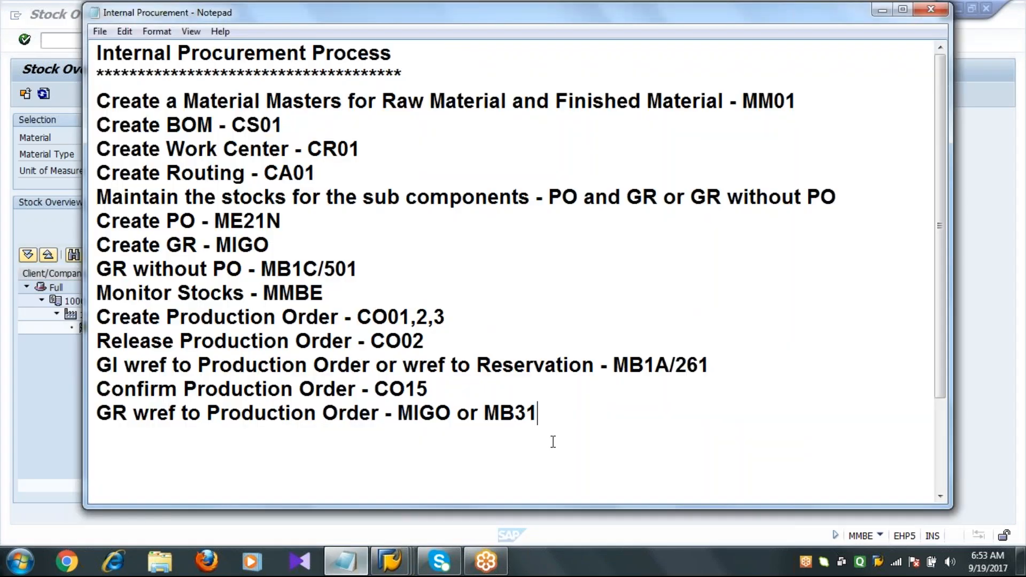
double_click(537, 414)
click(538, 416)
double_click(420, 414)
click(420, 414)
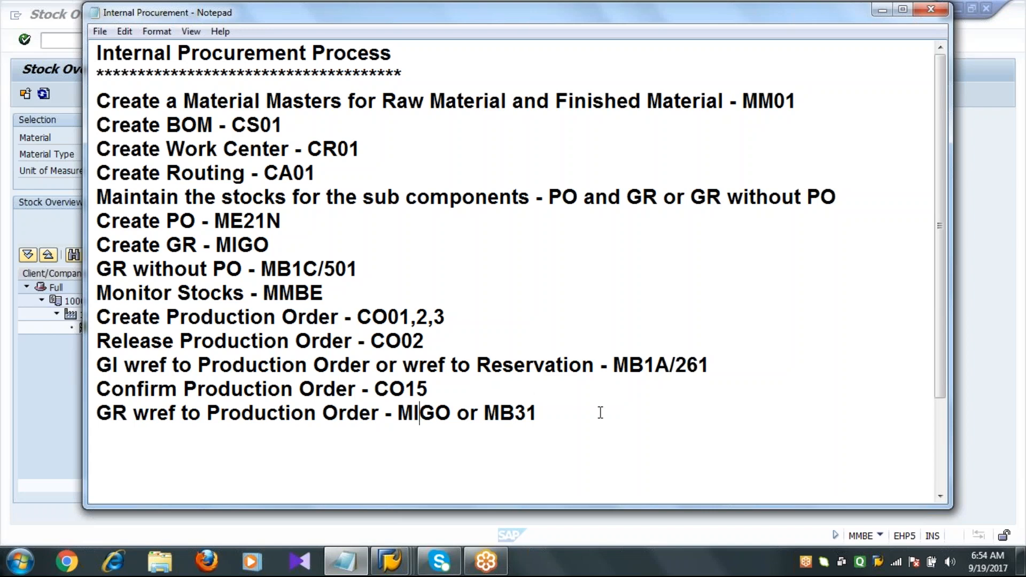
click(539, 414)
double_click(540, 414)
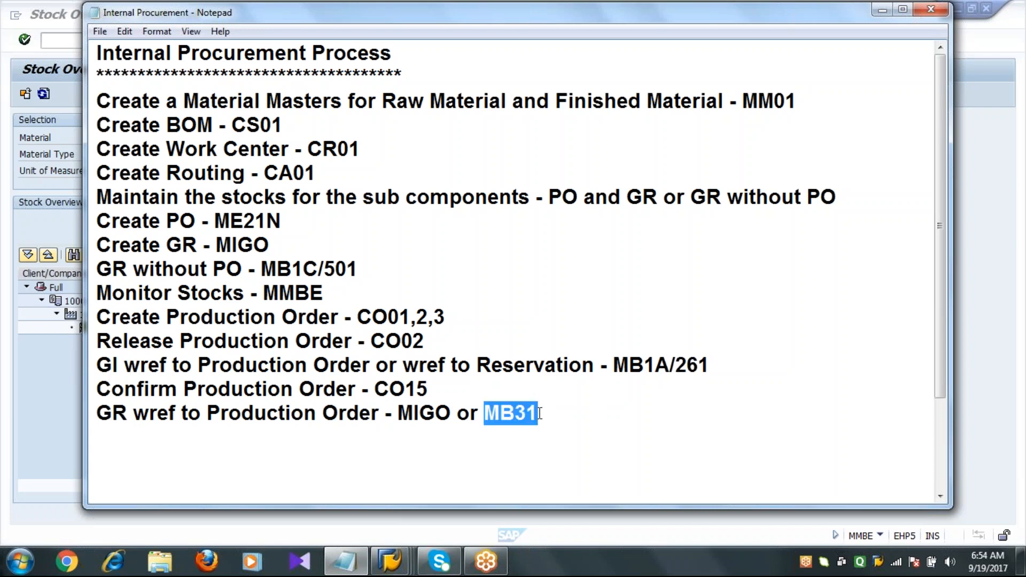
click(540, 414)
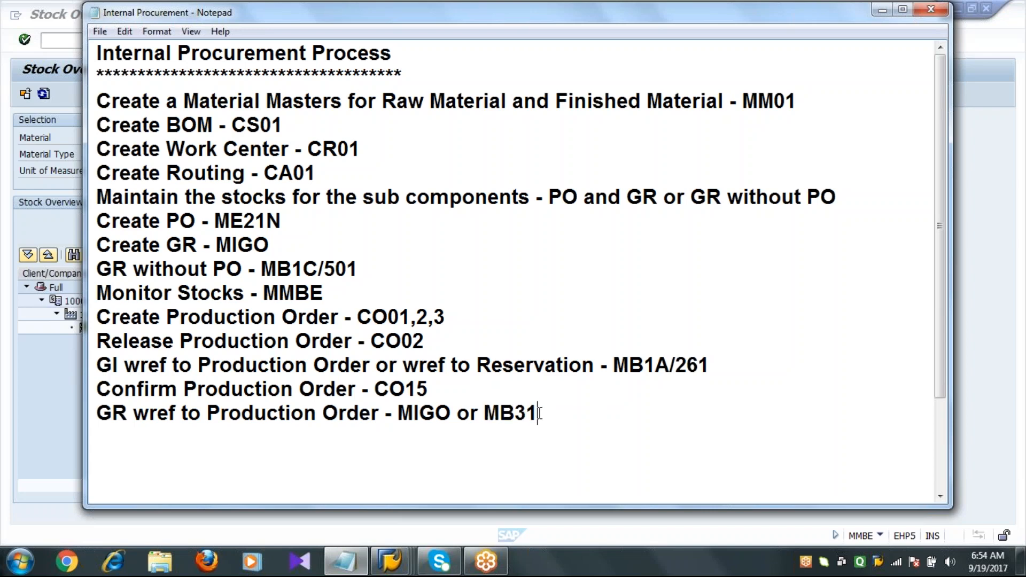
Start transaction MB31 from the SAP Easy Access screen.
mouse_move(390, 558)
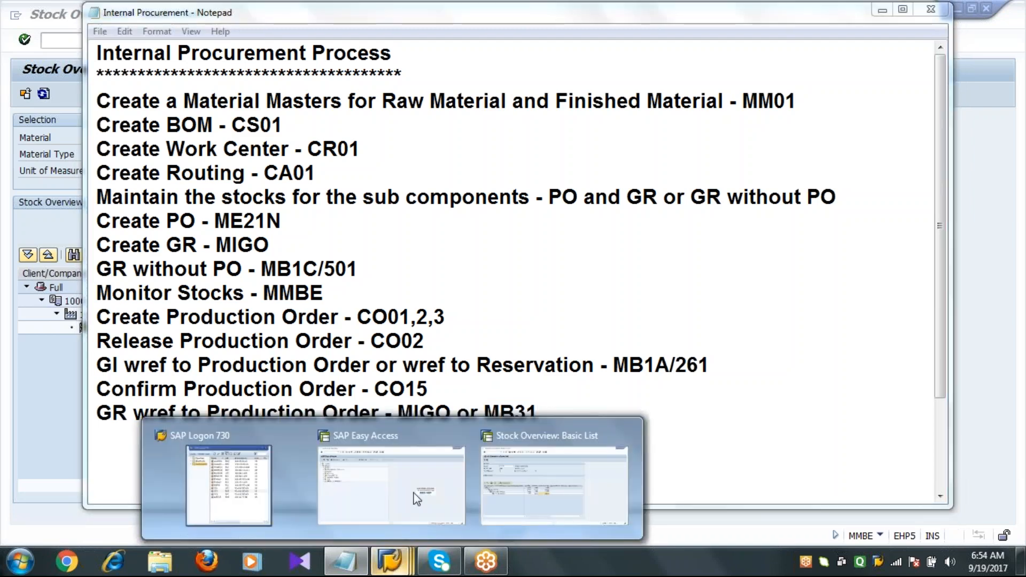
click(422, 479)
click(122, 40)
text(MB31)
key(Return)
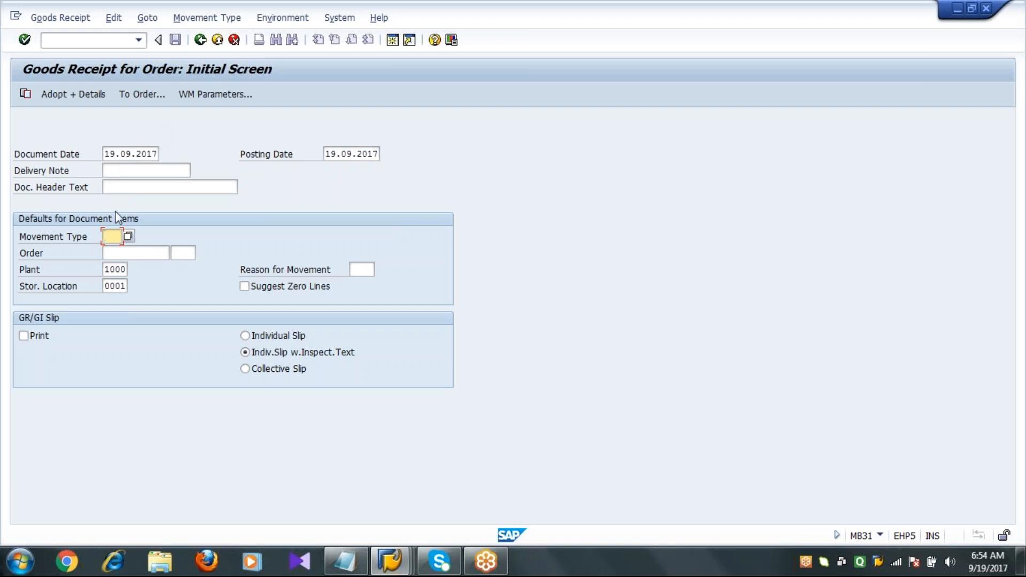
Enter movement type 101 and order 60003605, load the 50 KG item and post the goods receipt.
text(101)
key(Tab)
text(60003605)
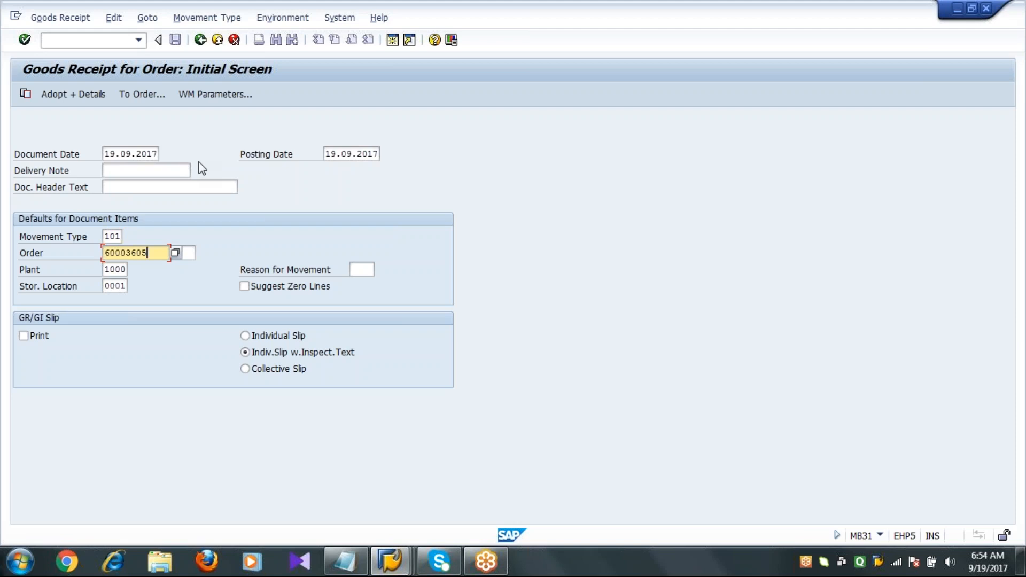
key(Tab)
key(Tab)
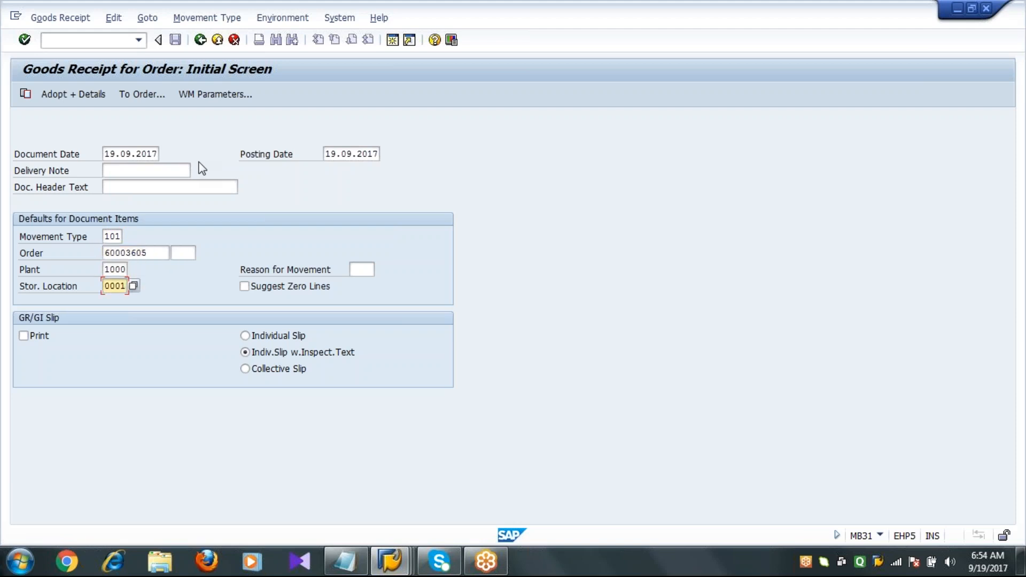
click(112, 154)
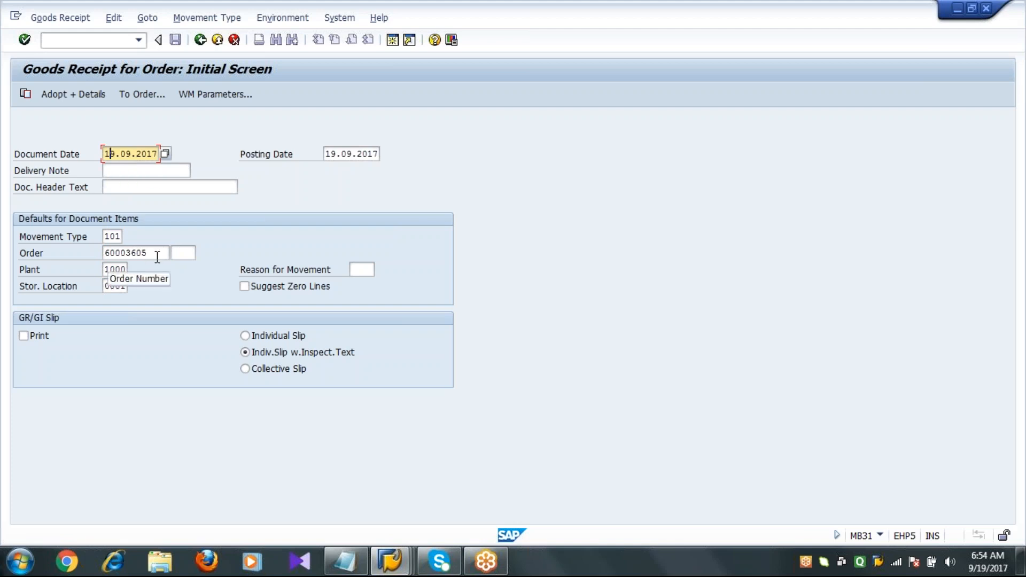
click(157, 257)
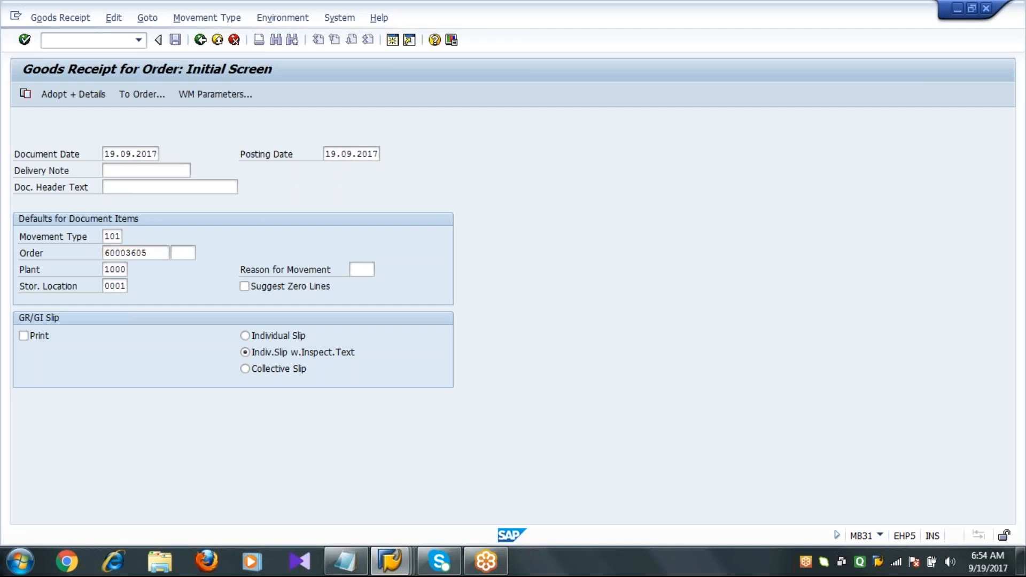
key(Return)
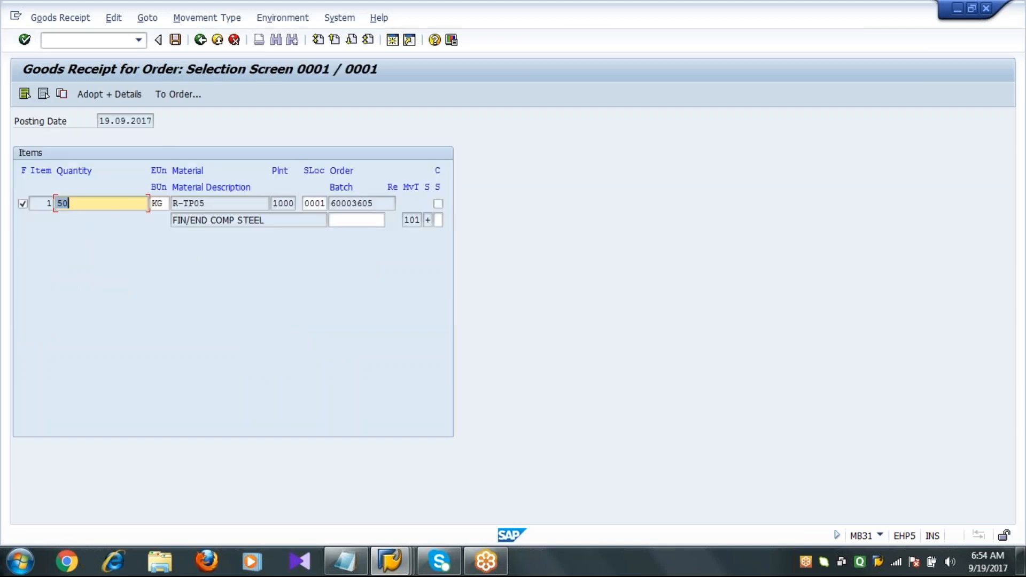
click(69, 203)
click(176, 39)
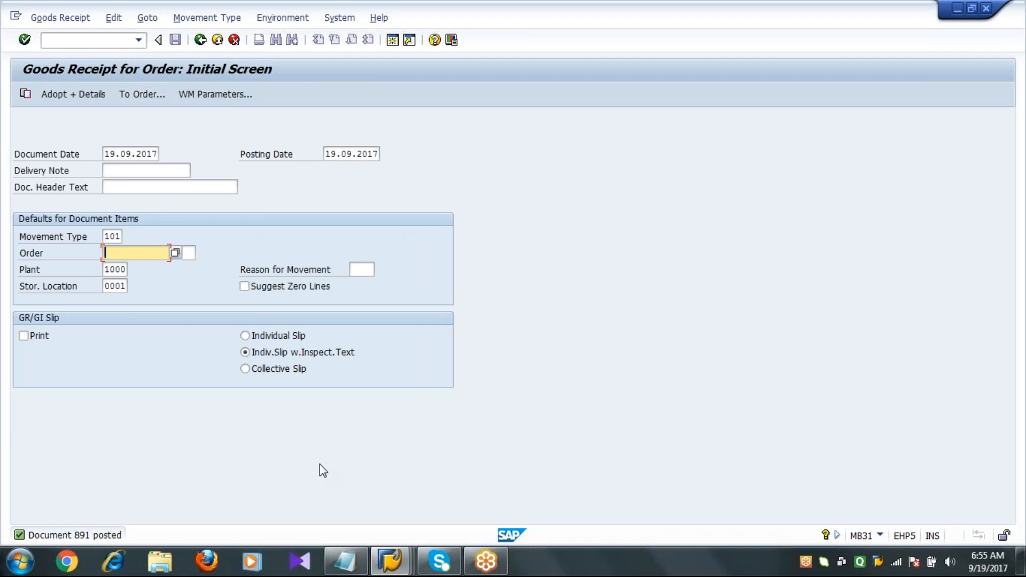
Refresh the stock overview and check the unrestricted-use stock for material R-TP05.
click(389, 561)
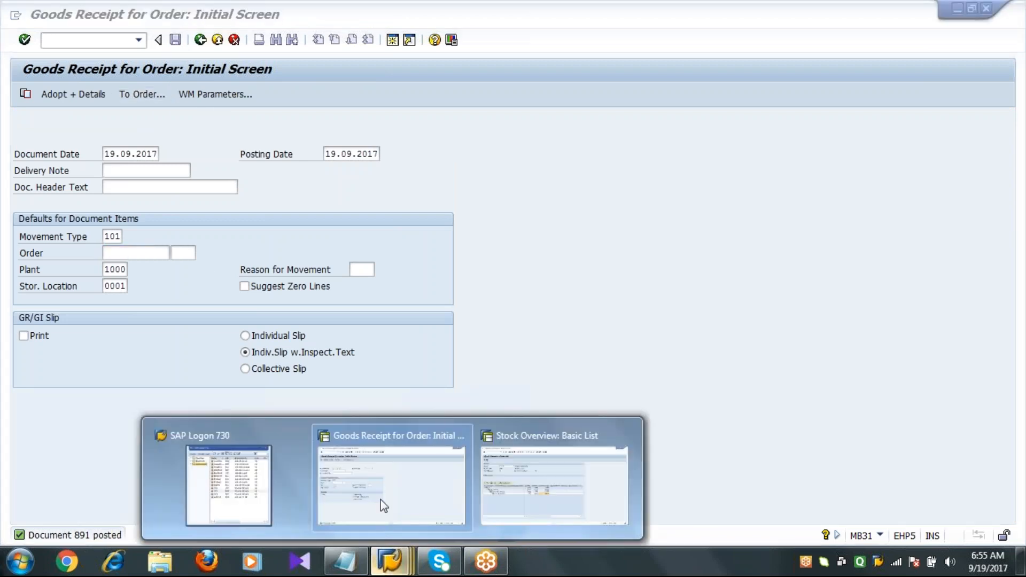
click(531, 504)
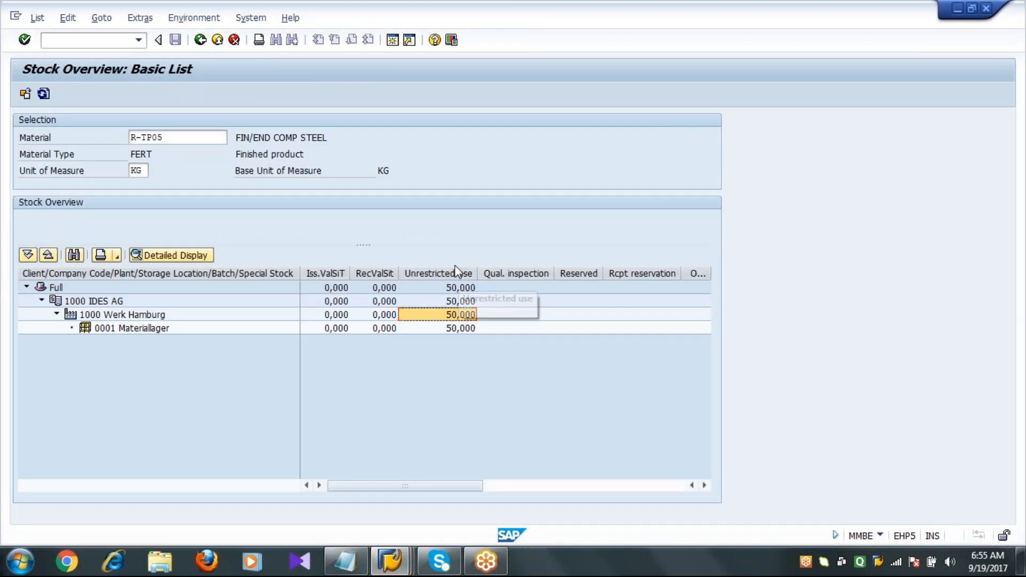
click(42, 94)
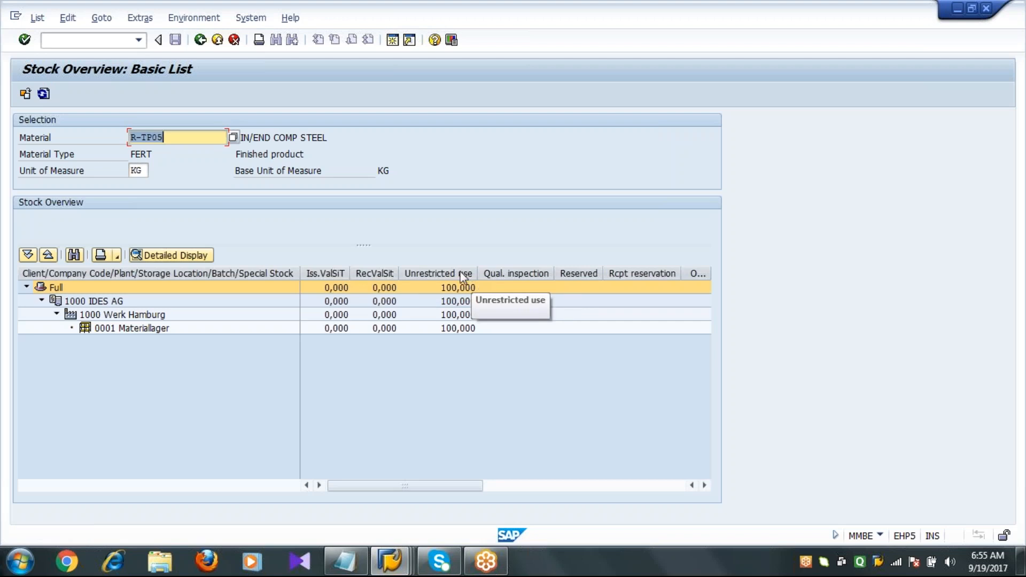
click(462, 288)
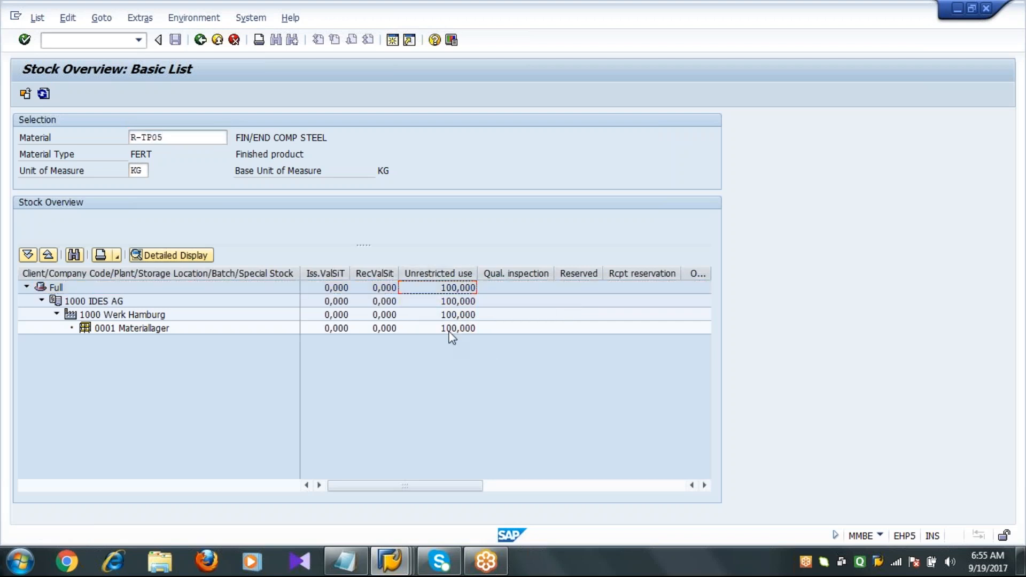
Switch to the process notes and highlight the full process list, then its first line.
click(348, 569)
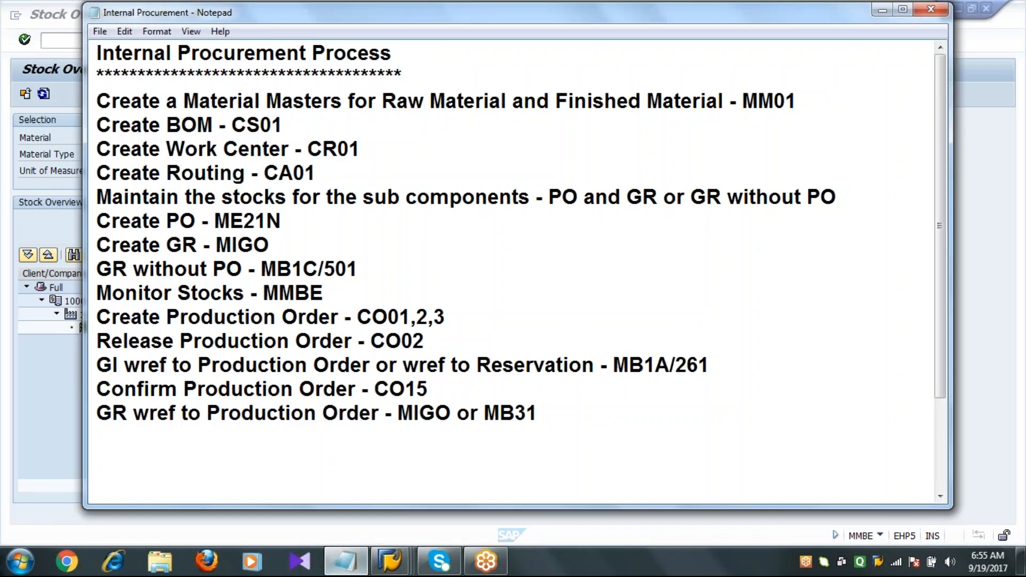
drag(100, 101, 579, 426)
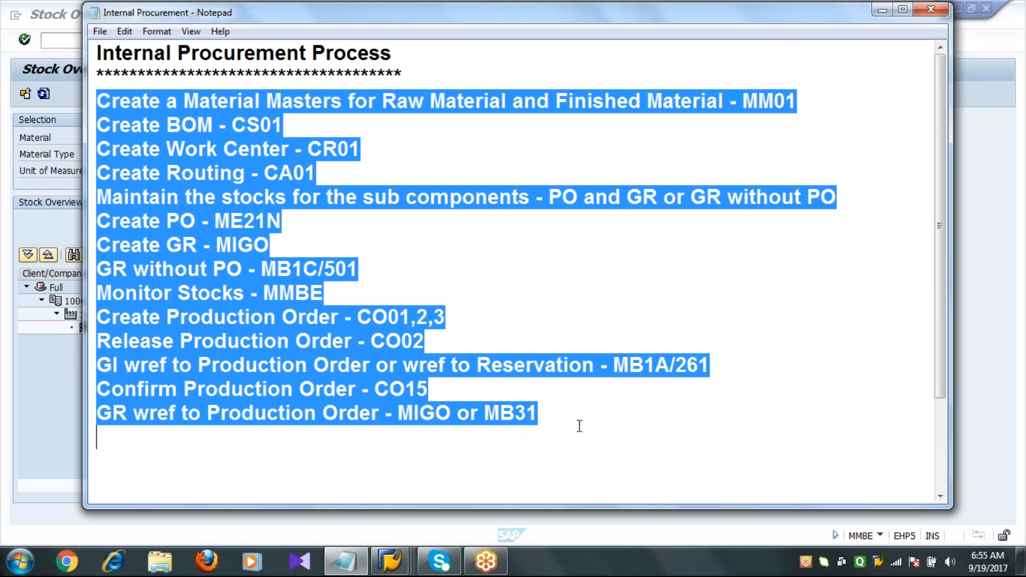
click(565, 419)
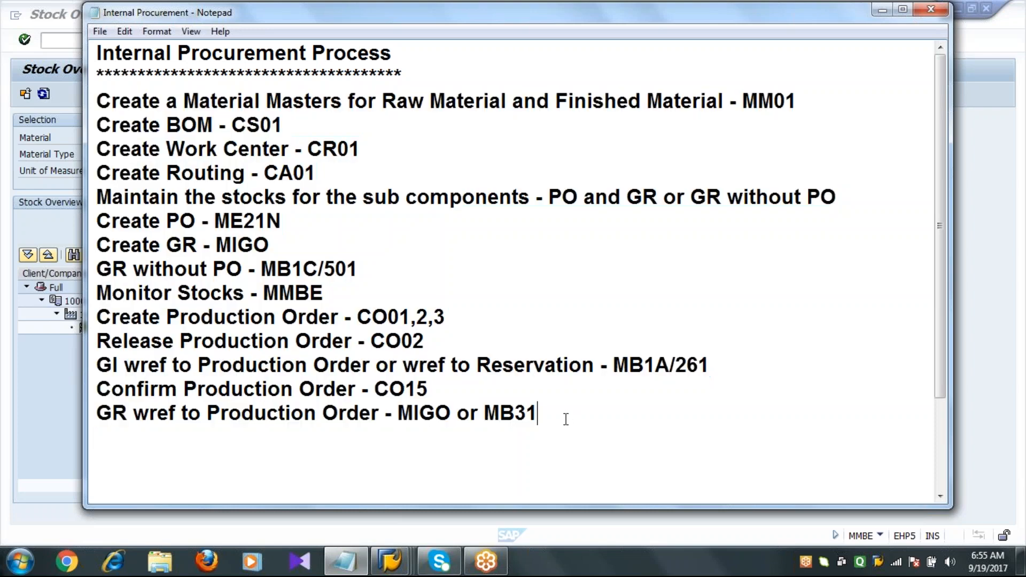
click(96, 101)
drag(98, 102, 817, 101)
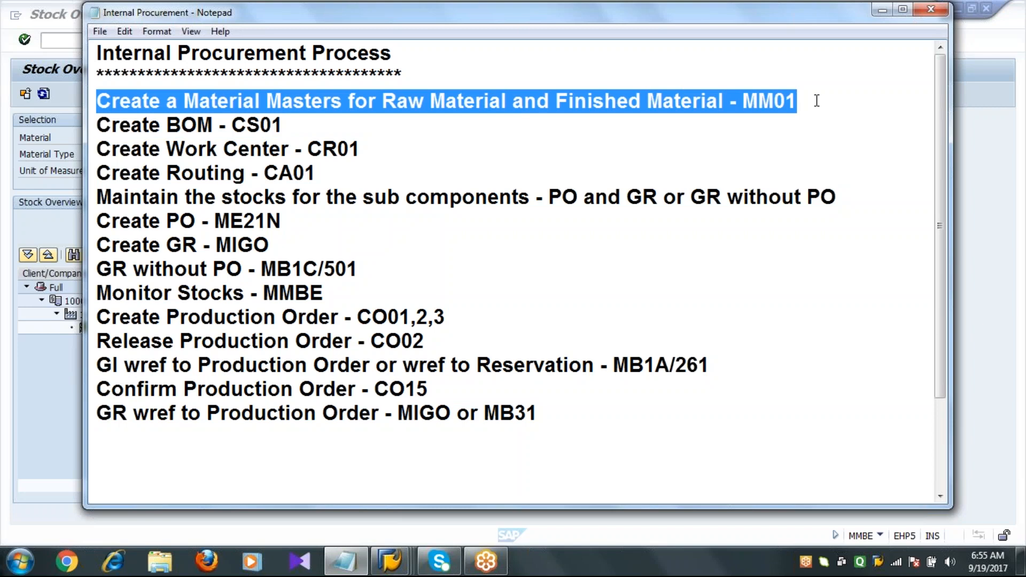